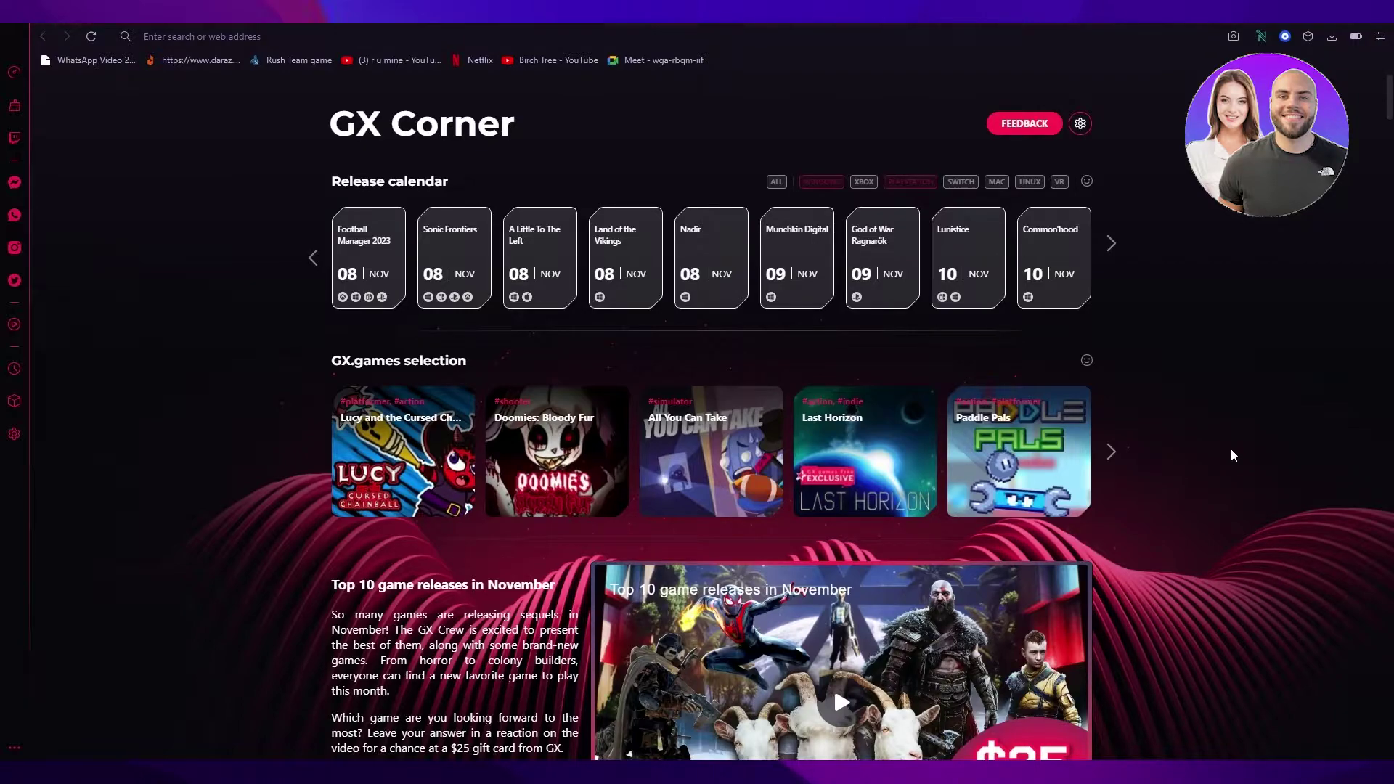
- Search the web for 'cj dropshipping' from the Opera GX address bar
left_click(783, 40)
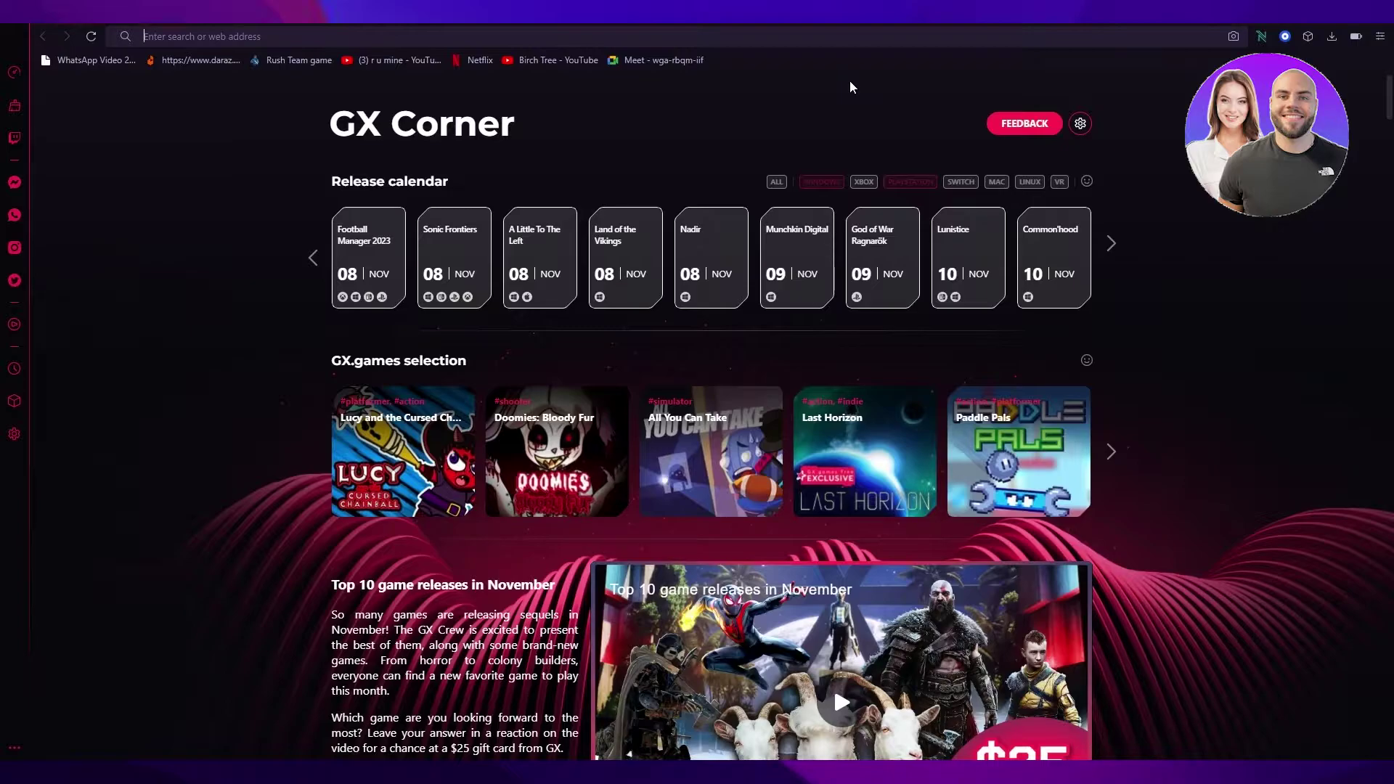
type("cj dropsh")
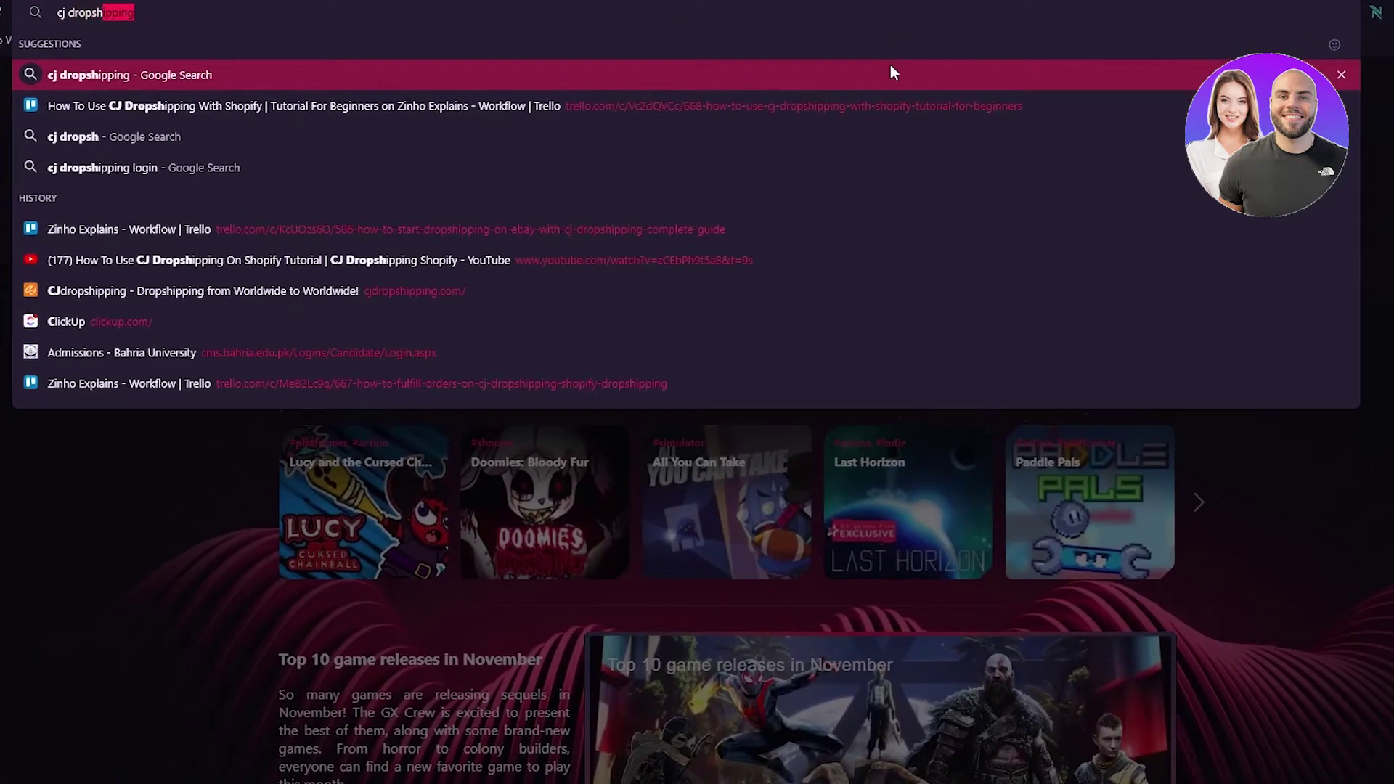
type("ippiing")
key("Return")
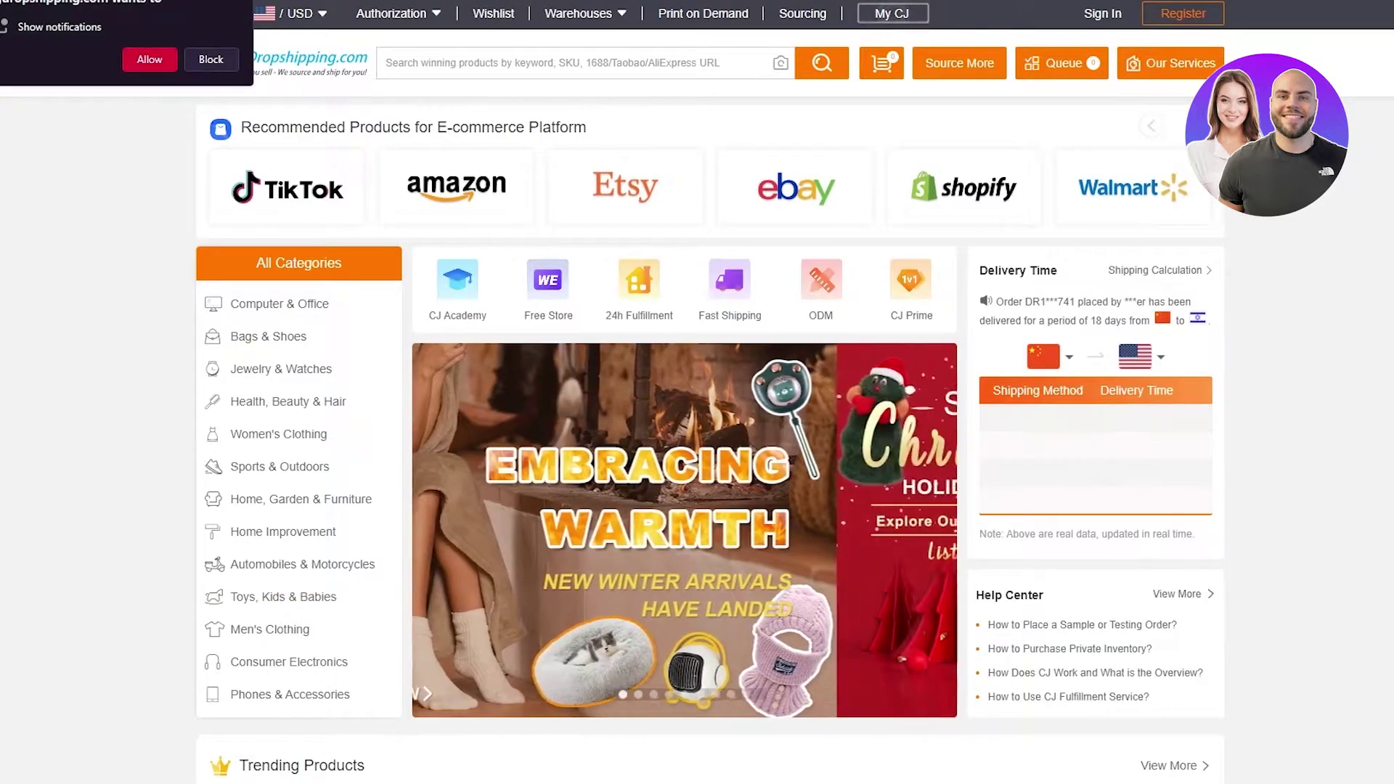
- Block the CJdropshipping notification prompt and return to the top of the homepage
left_click(211, 60)
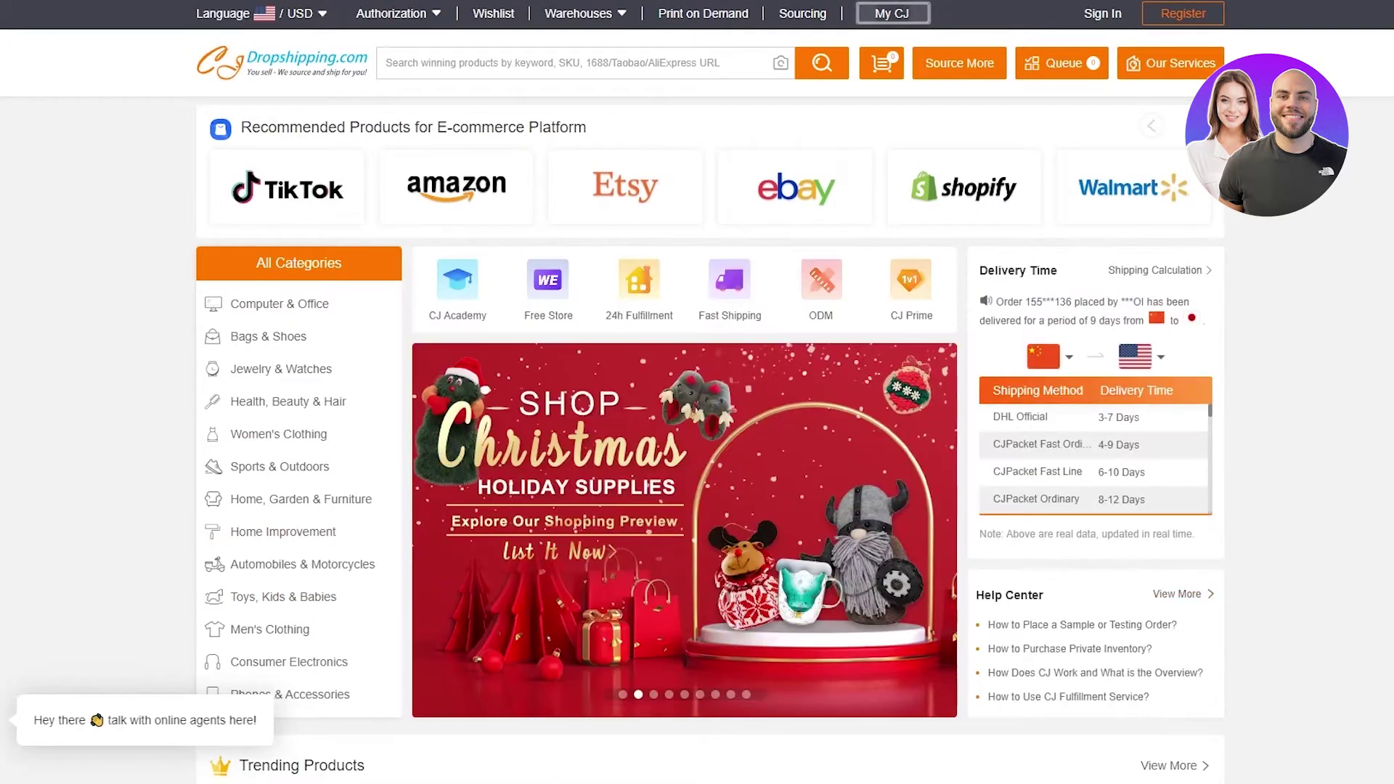
scroll(697, 392, "down", 15)
scroll(697, 392, "up", 12)
scroll(698, 392, "up", 5)
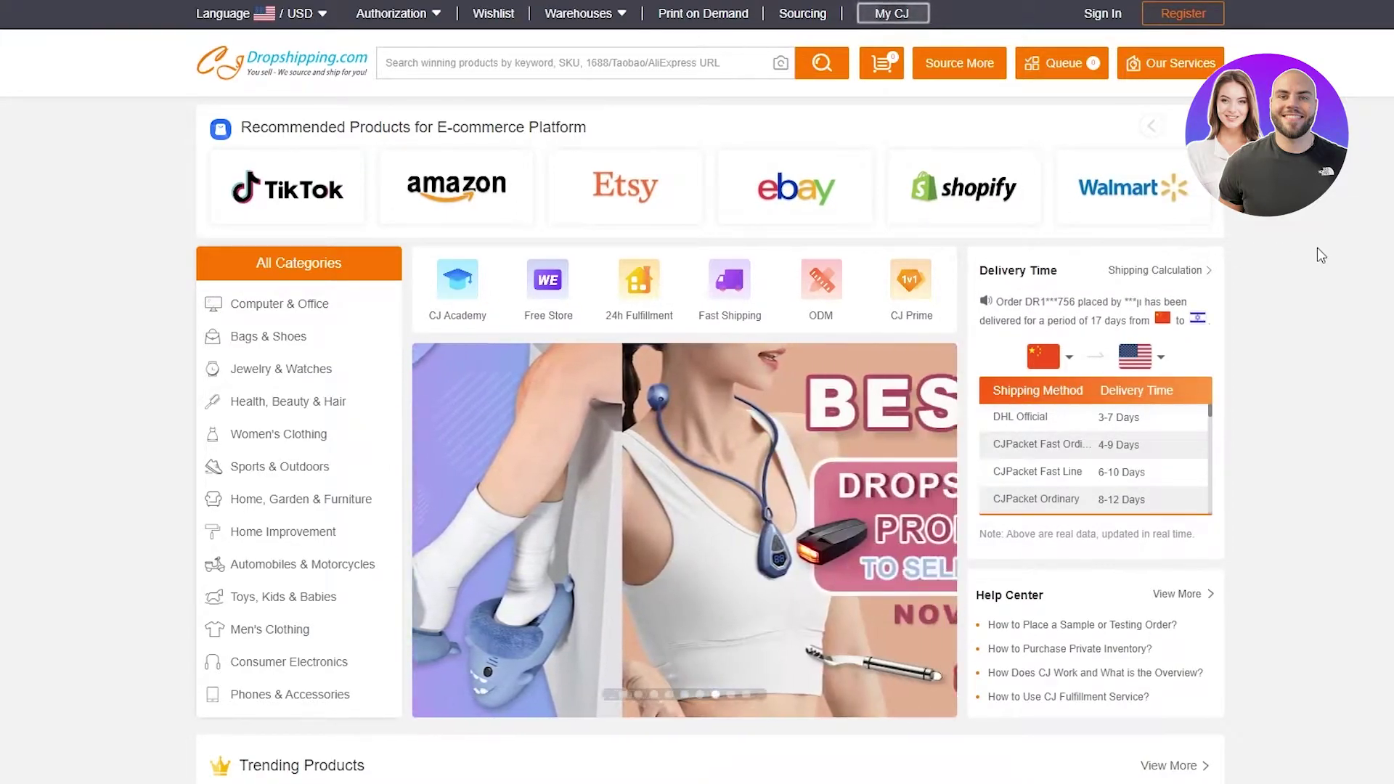
- Scroll past Trending Products to the New Products and Video Products rows
scroll(1319, 250, "down", 2)
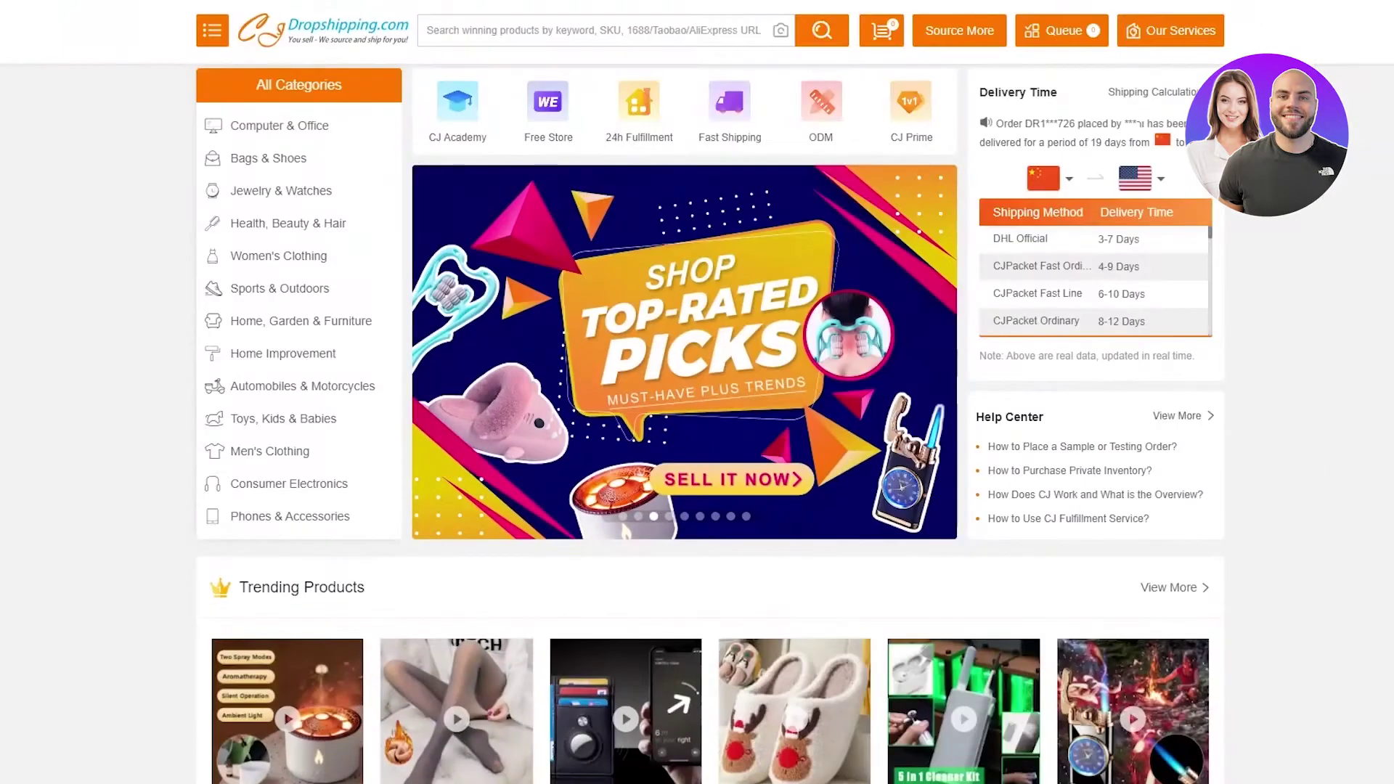
scroll(1319, 420, "down", 10)
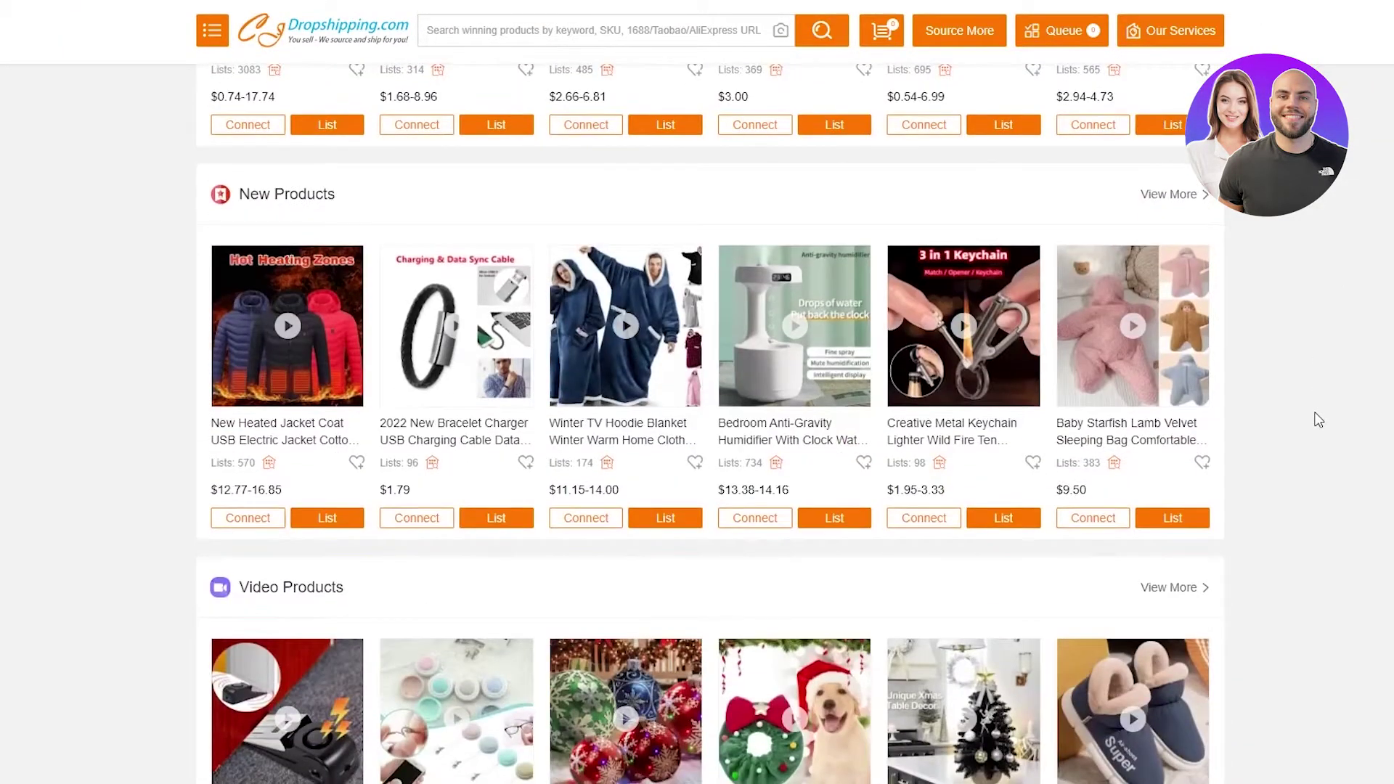
scroll(1319, 420, "down", 2)
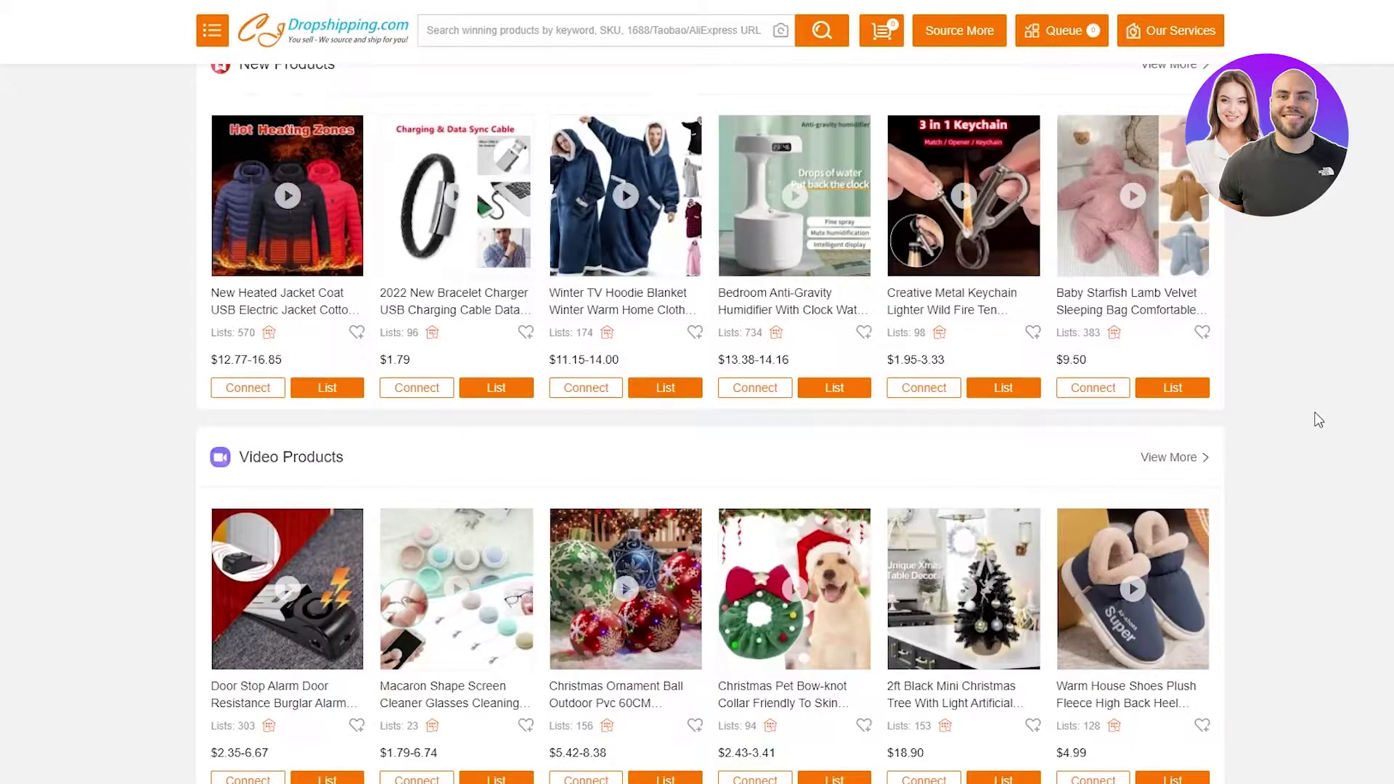
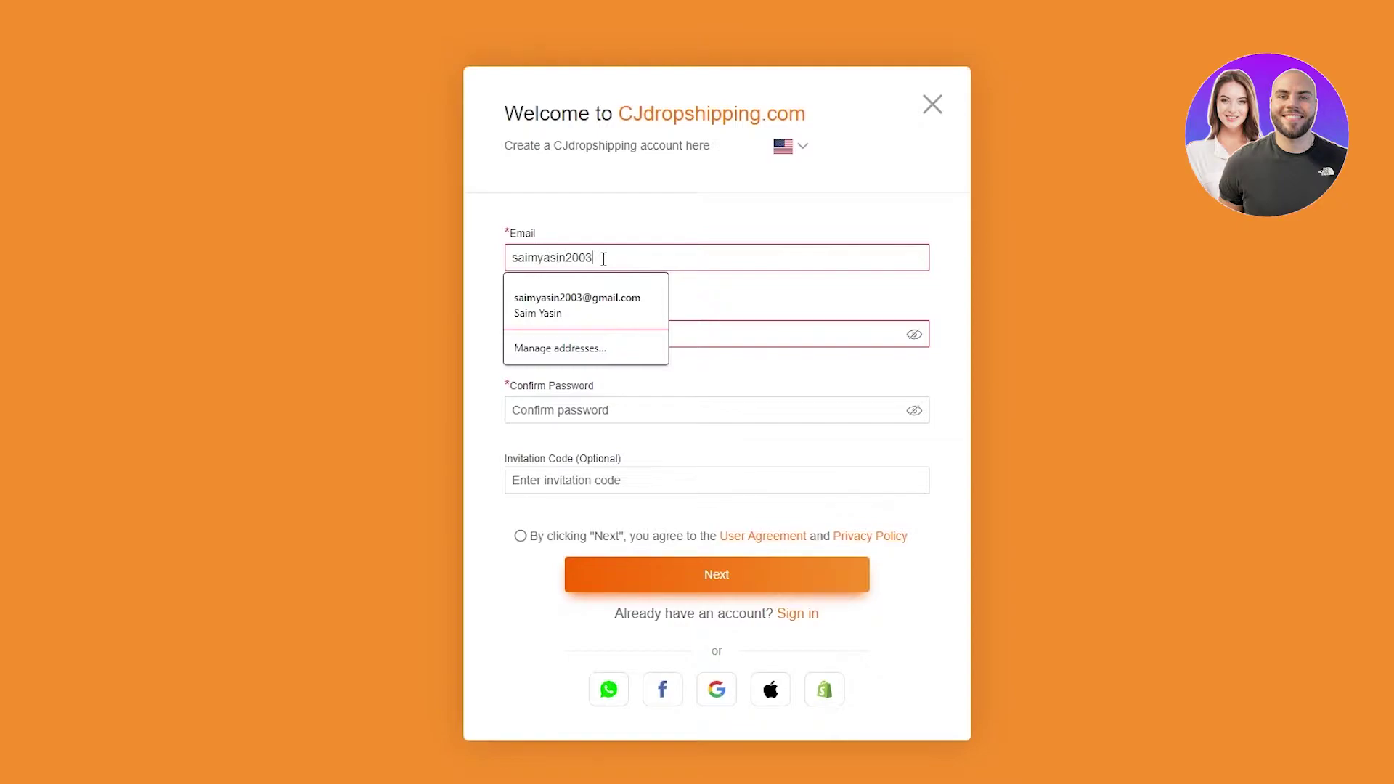
- Enter the account e-mail address and a password on the sign-up form
type("gmail.com")
left_click(769, 332)
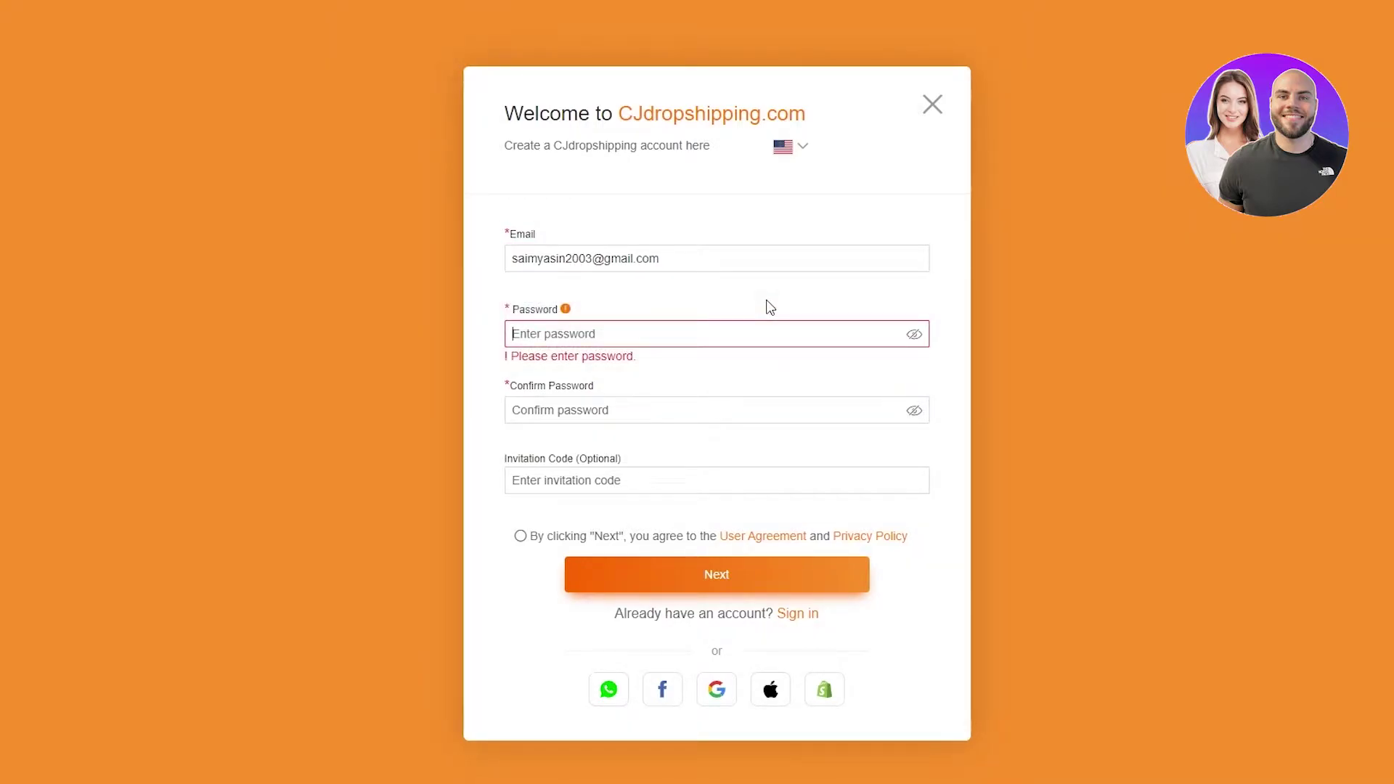
type("•")
left_click(631, 402)
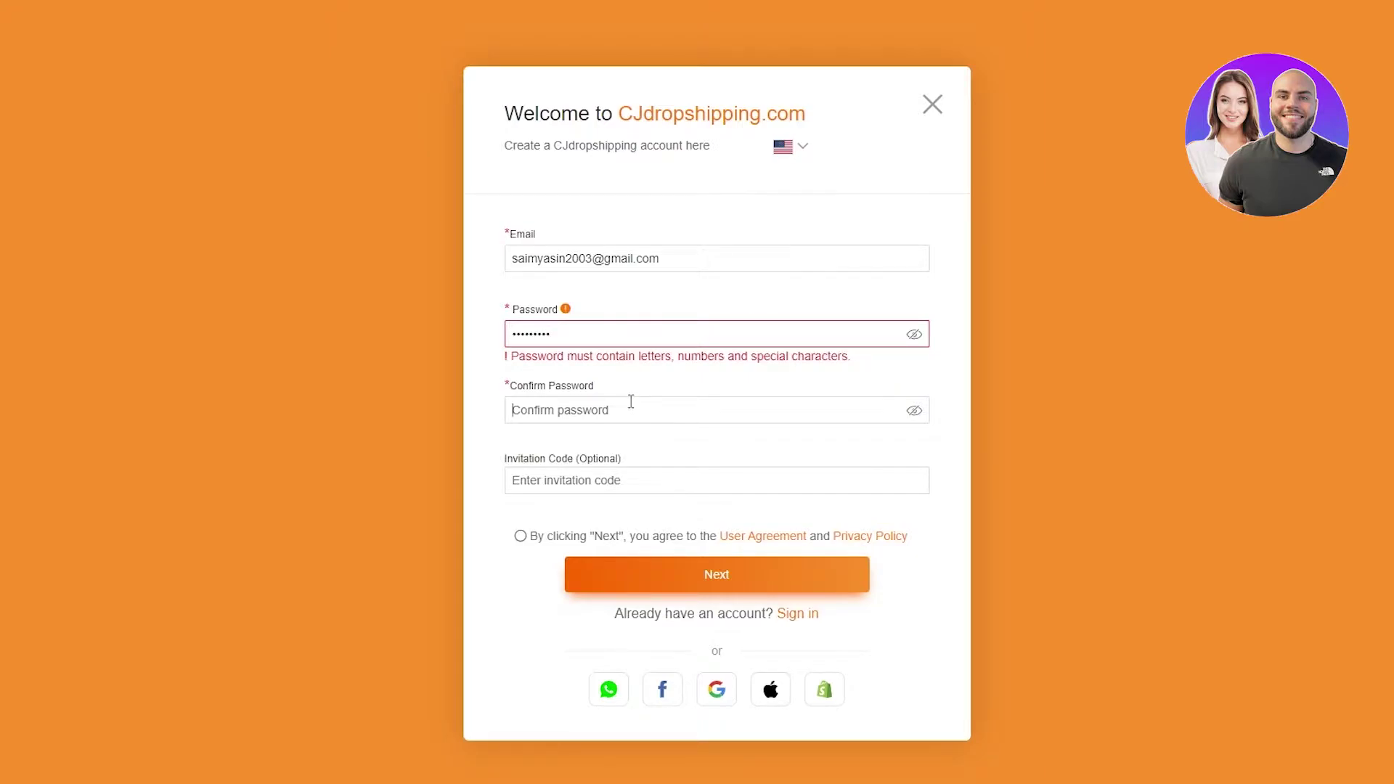
- Confirm the password and continue to the Personal Information step
key("shift+Tab")
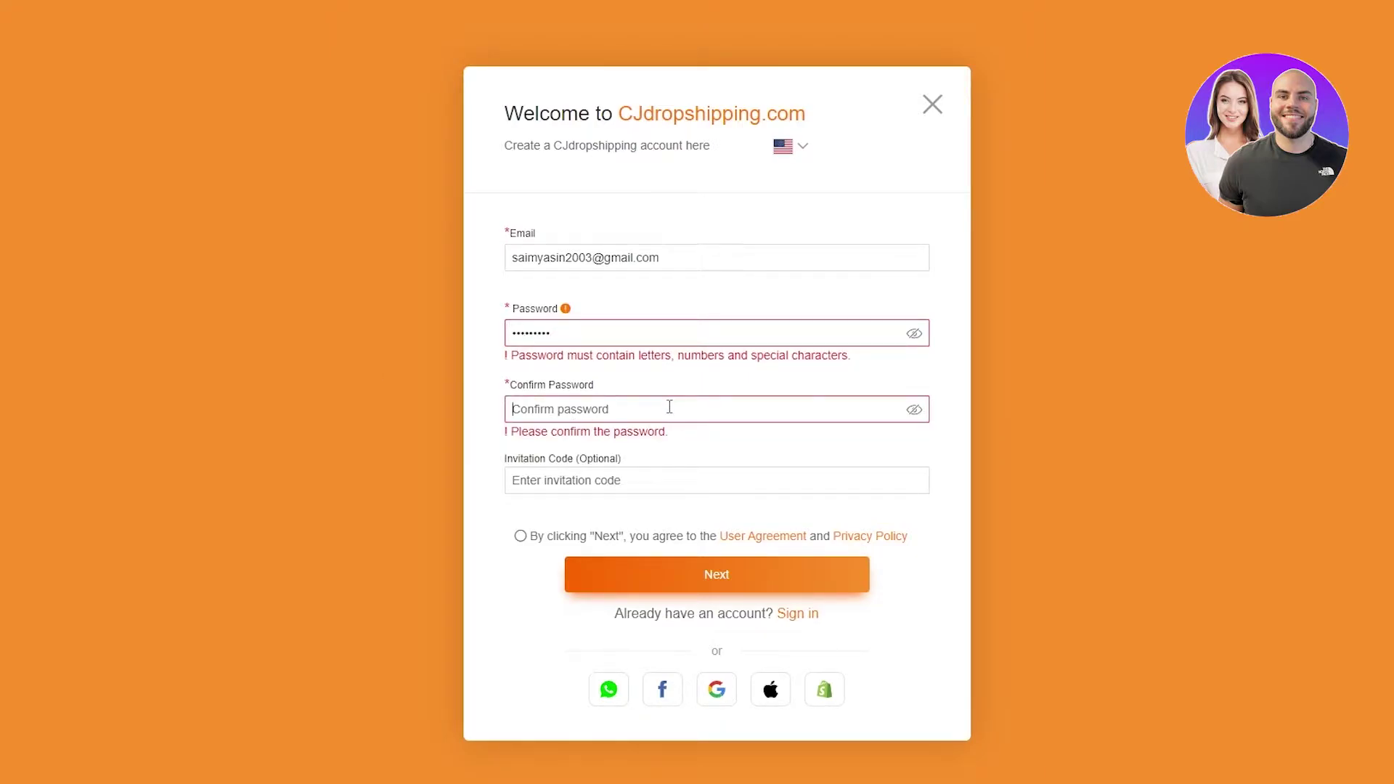
left_click(670, 407)
type("••")
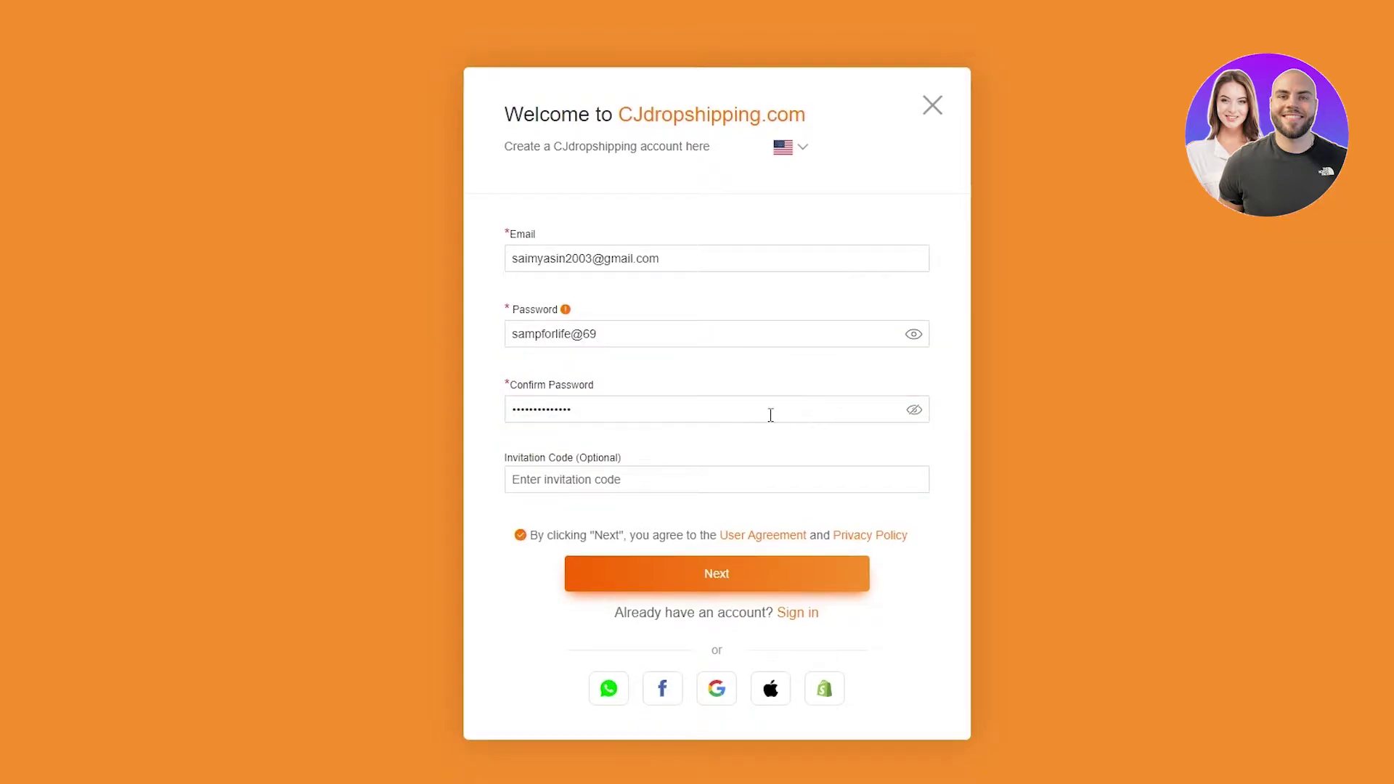
left_click(738, 579)
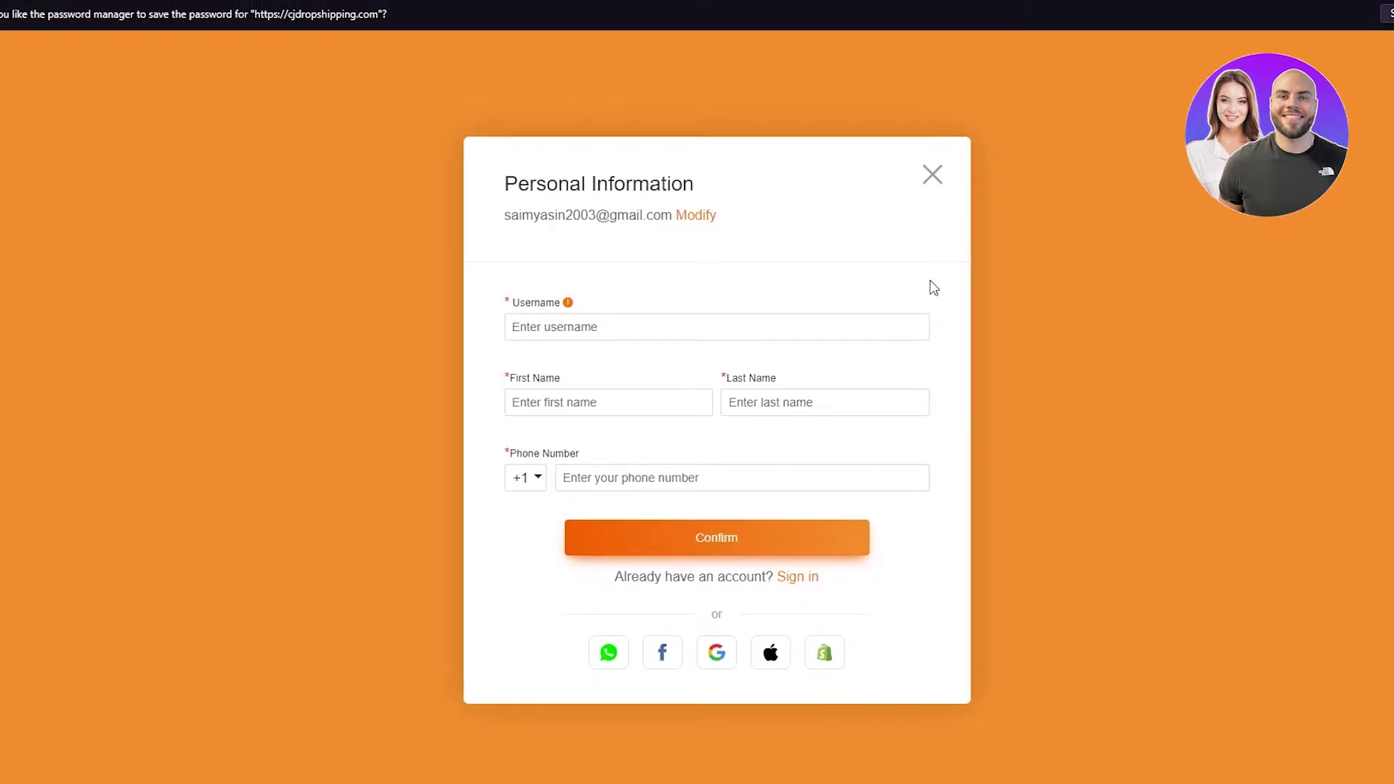
- Fill in the username, first name and last name fields
left_click(581, 407)
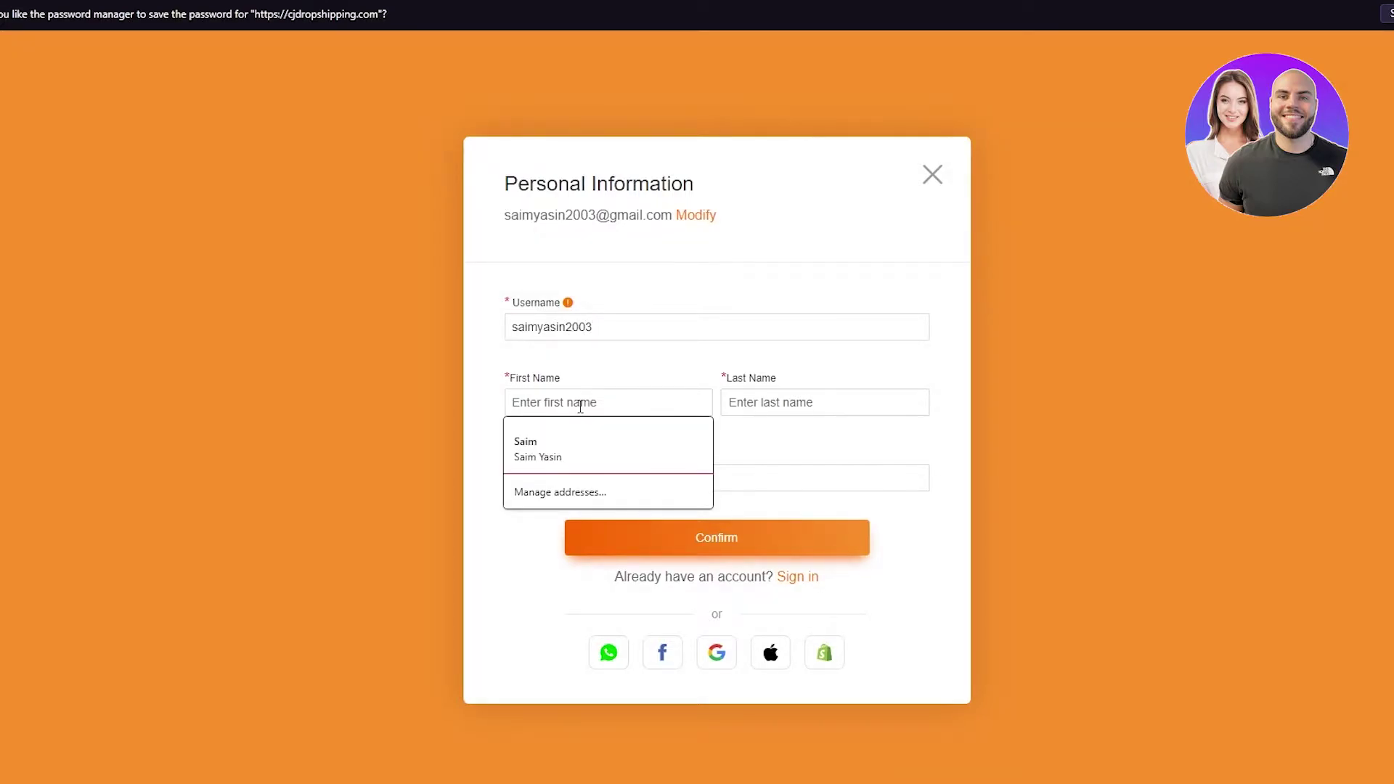
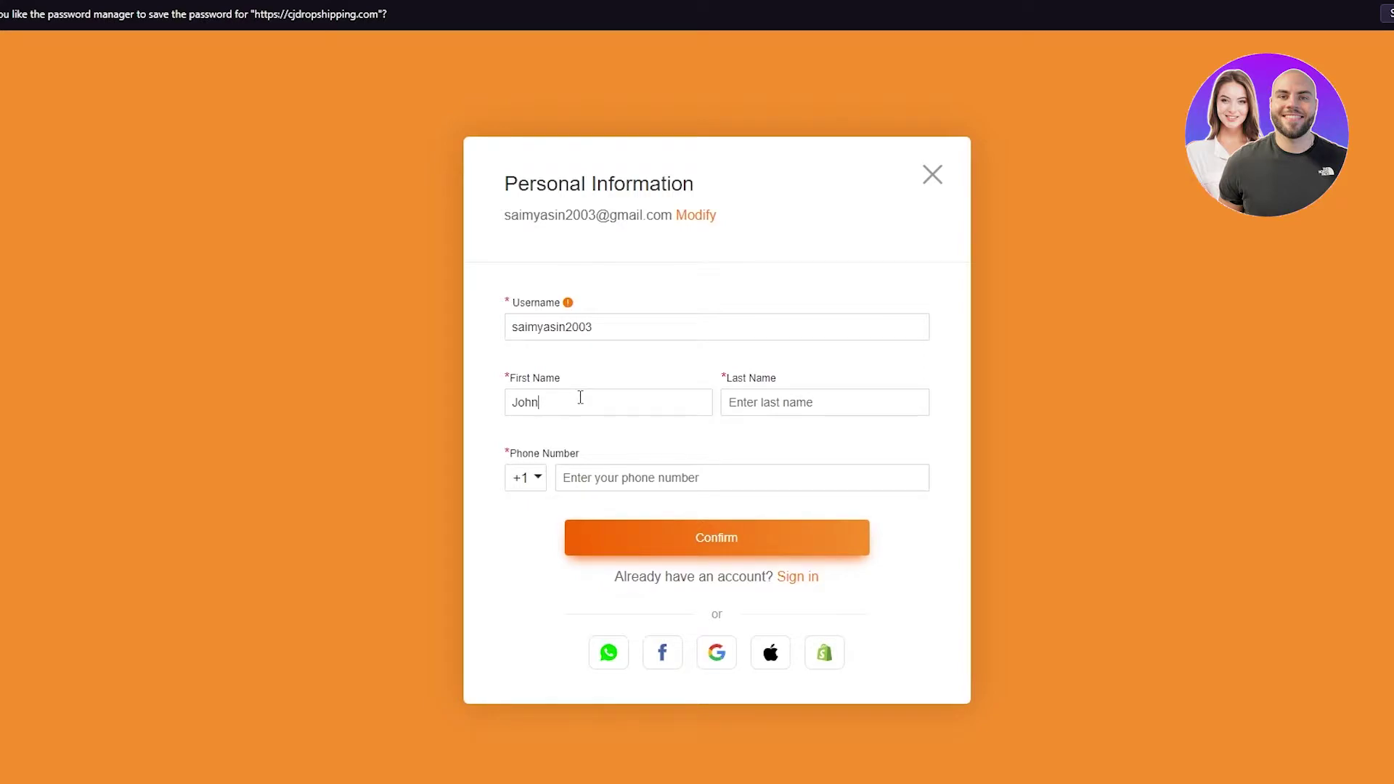
left_click(787, 404)
- Select the Pakistan +92 country code, enter the phone number, and confirm registration
left_click(537, 482)
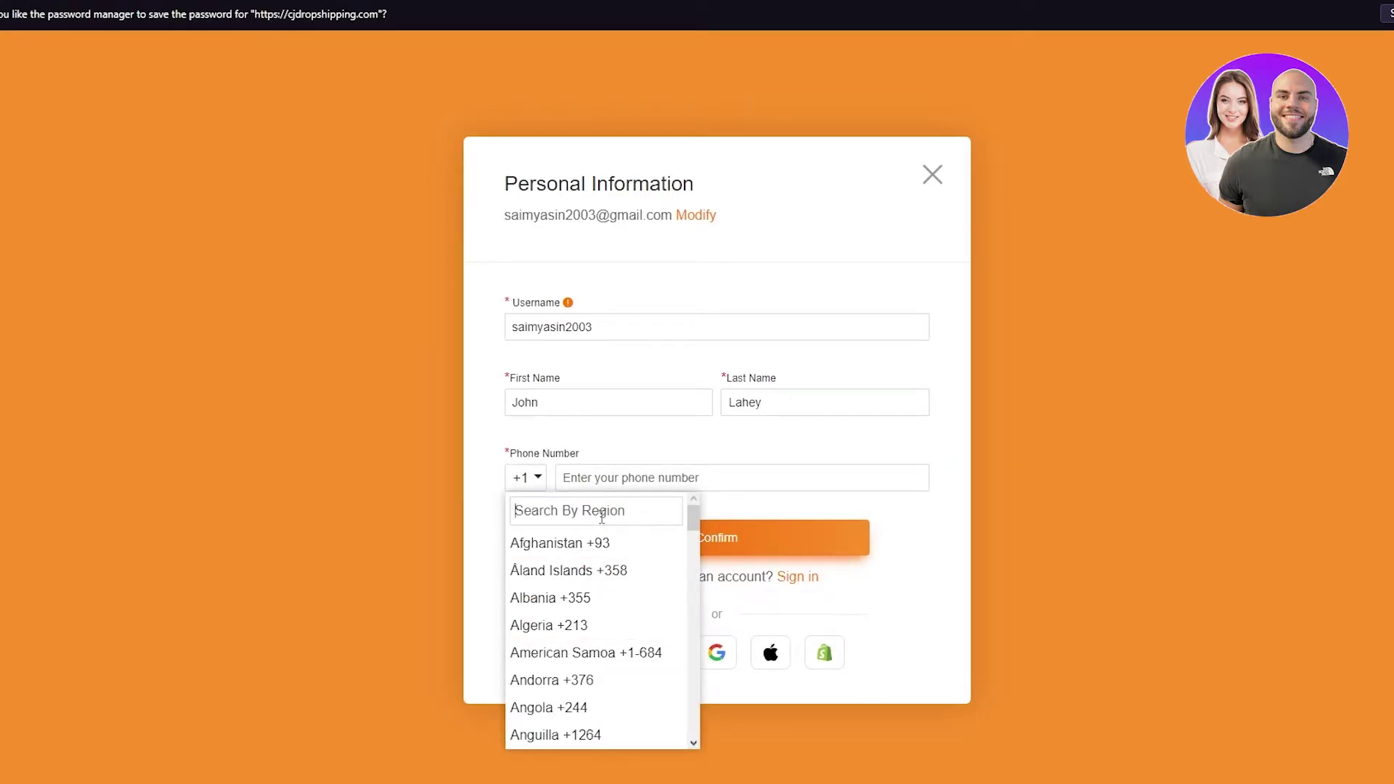
type("pak")
left_click(602, 526)
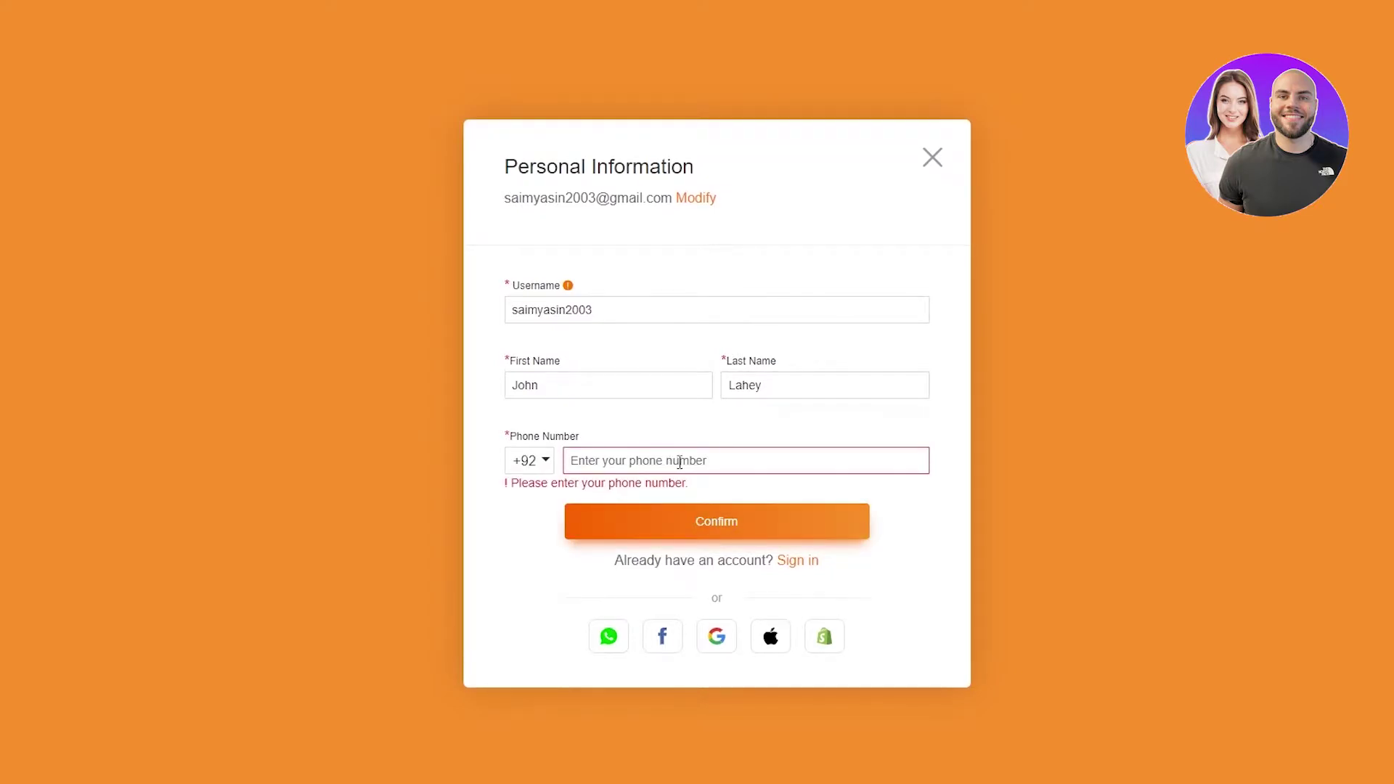
left_click(697, 452)
left_click(633, 500)
left_click(668, 549)
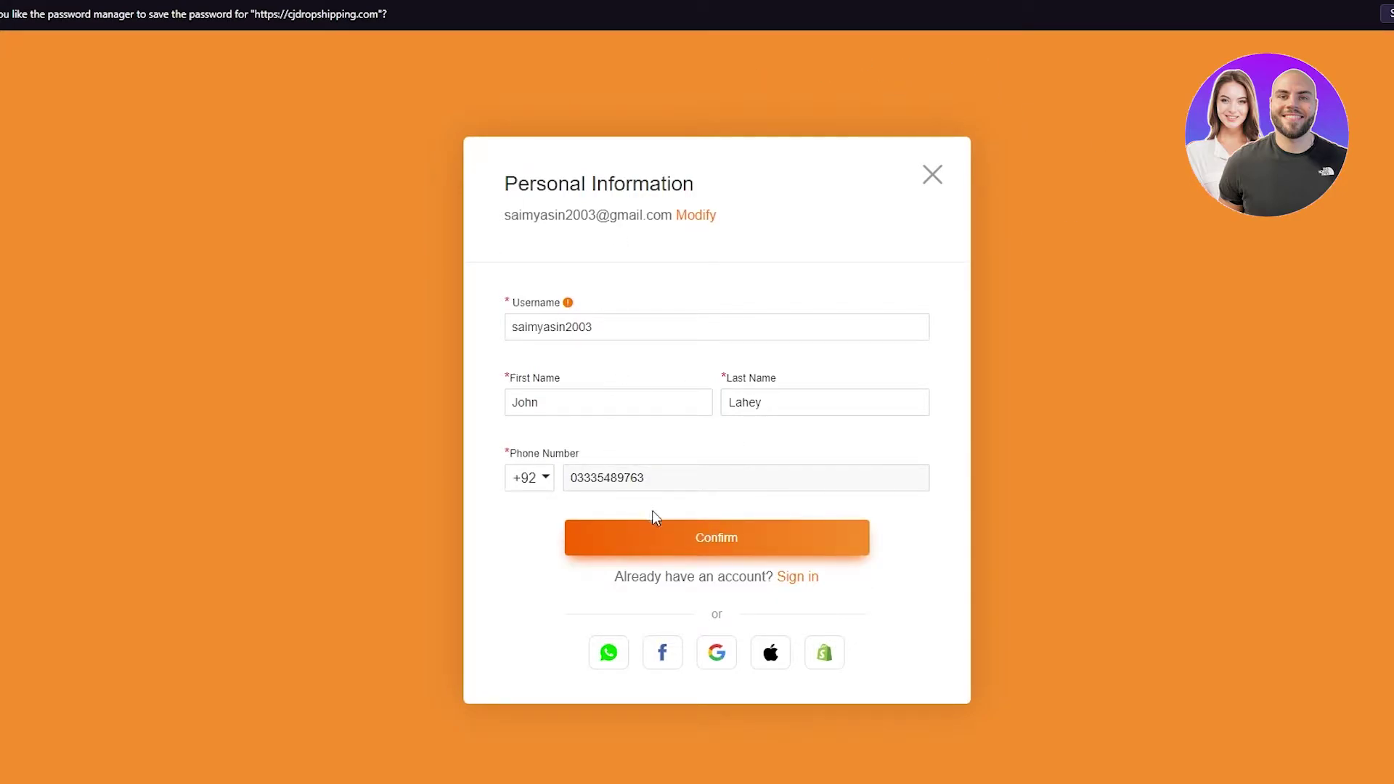
left_click(700, 548)
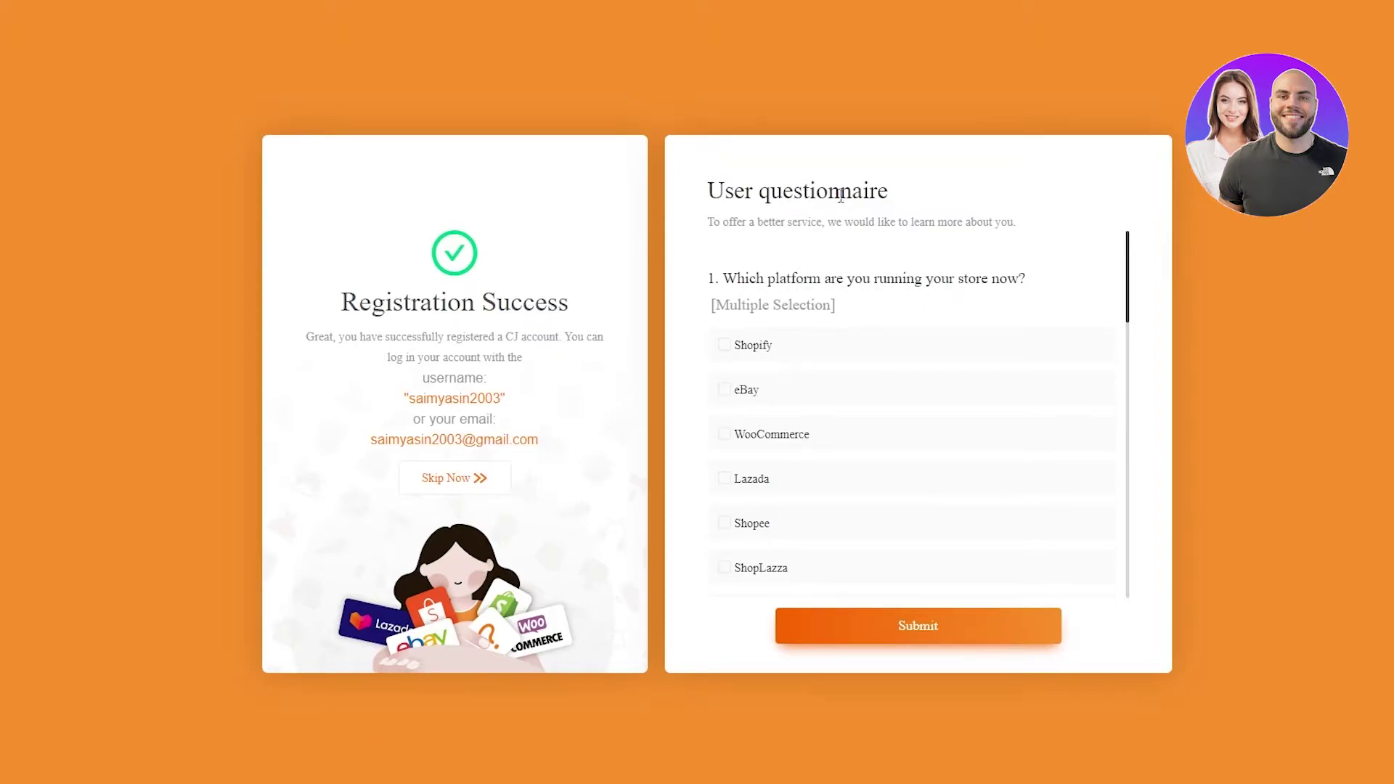
- Mark Shopify as the store platform in the user questionnaire
scroll(876, 315, "down", 10)
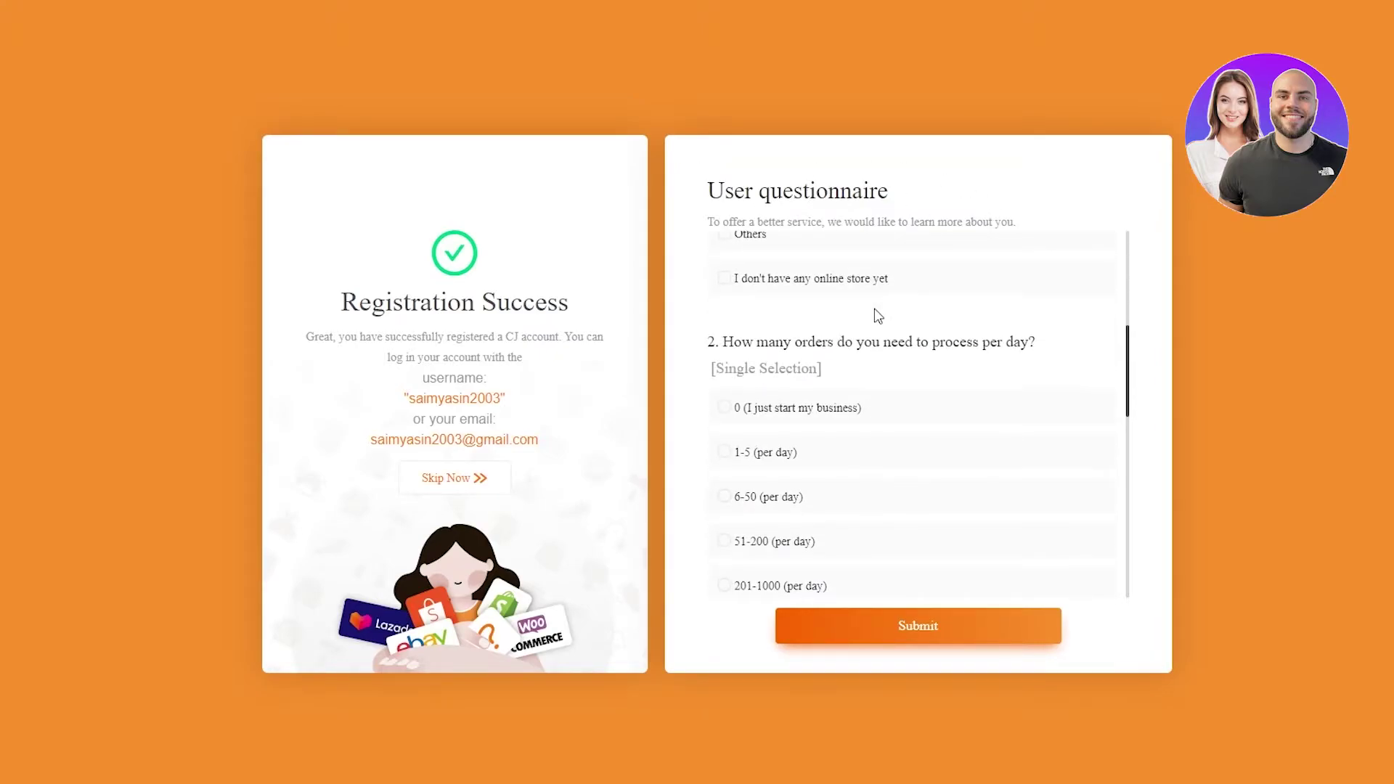
scroll(878, 315, "up", 9)
scroll(877, 315, "up", 1)
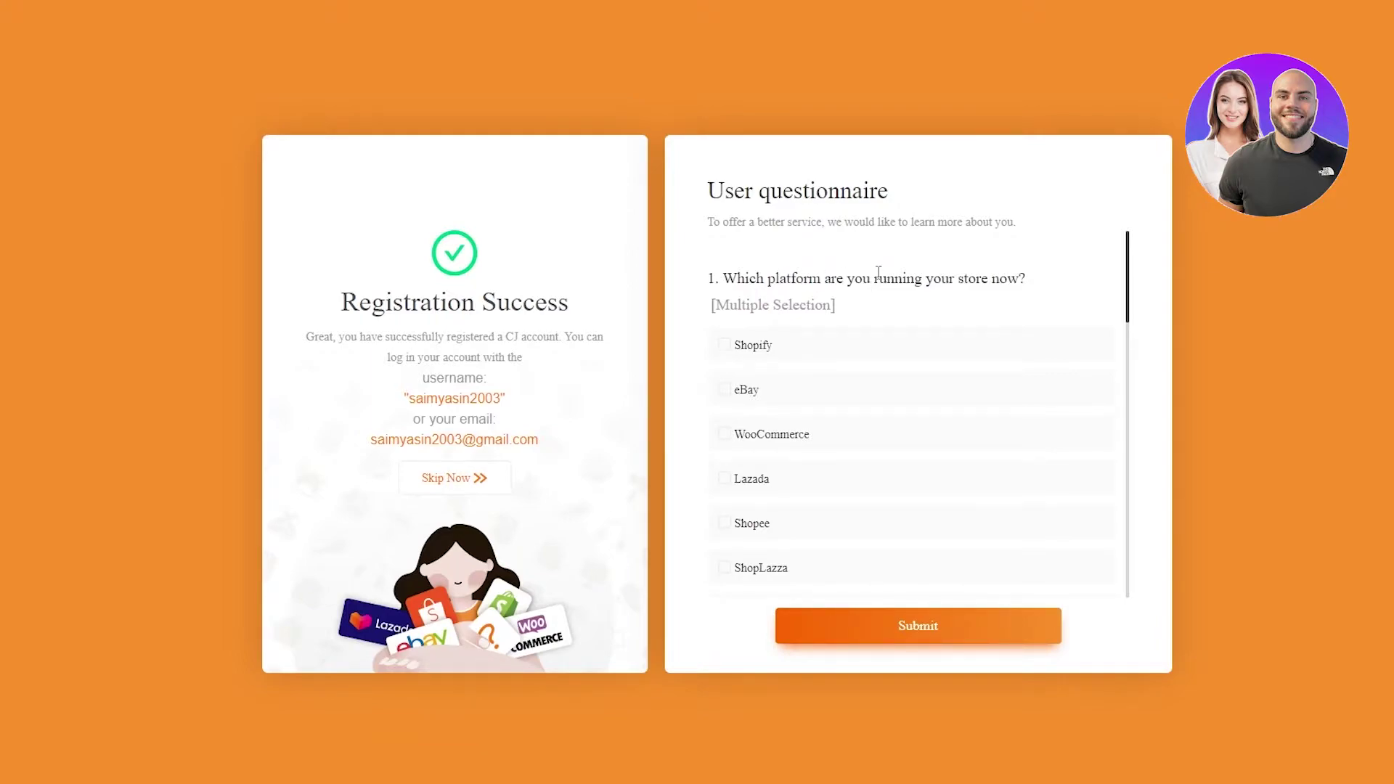
scroll(873, 285, "down", 1)
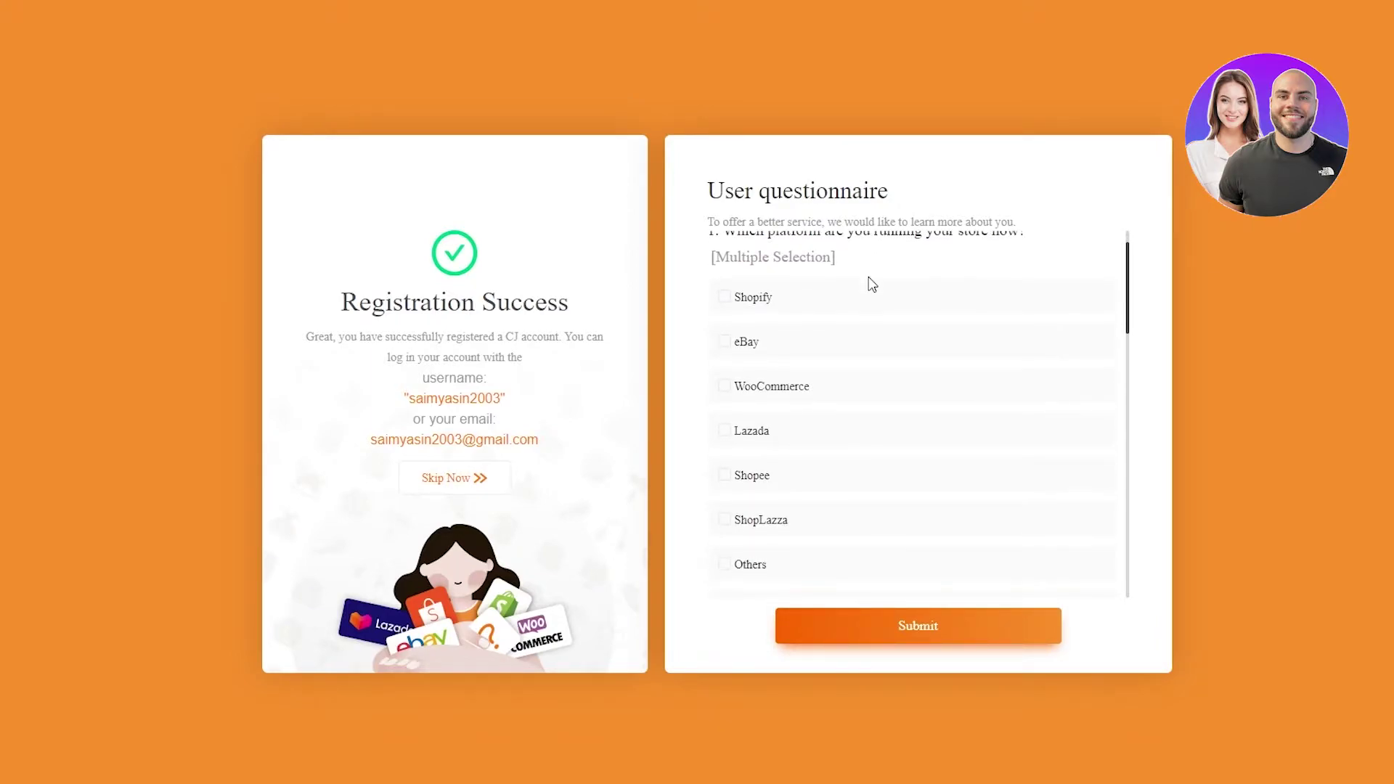
scroll(872, 285, "up", 1)
scroll(862, 303, "down", 2)
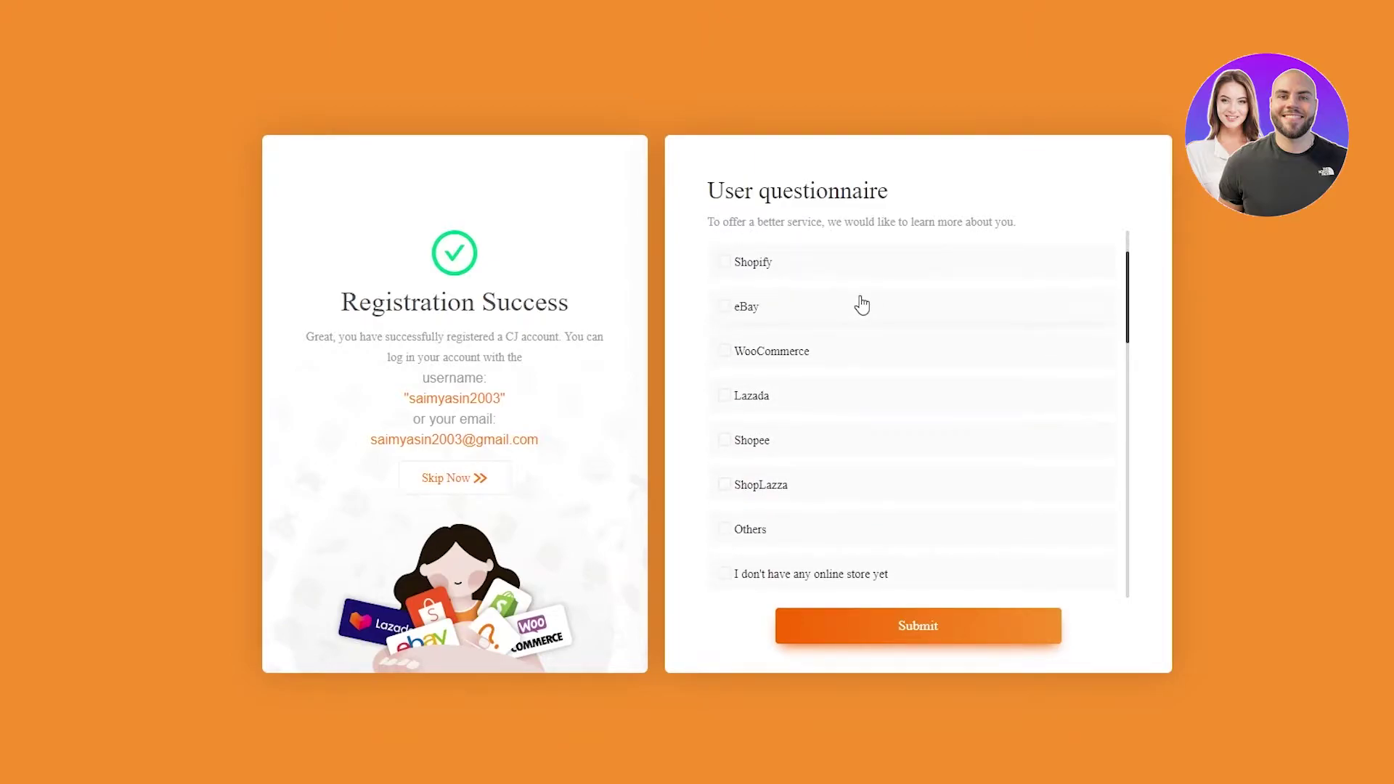
scroll(862, 304, "down", 1)
scroll(862, 303, "down", 1)
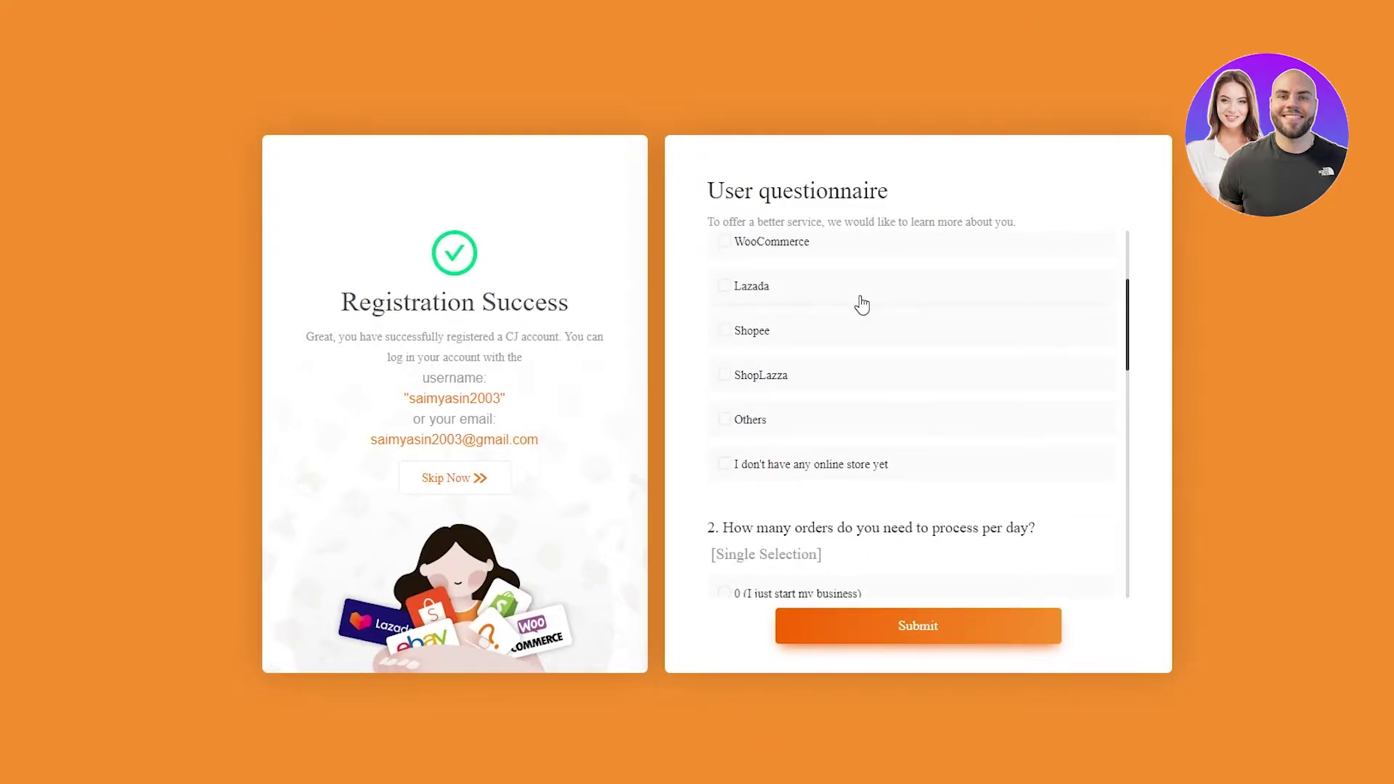
scroll(873, 385, "up", 3)
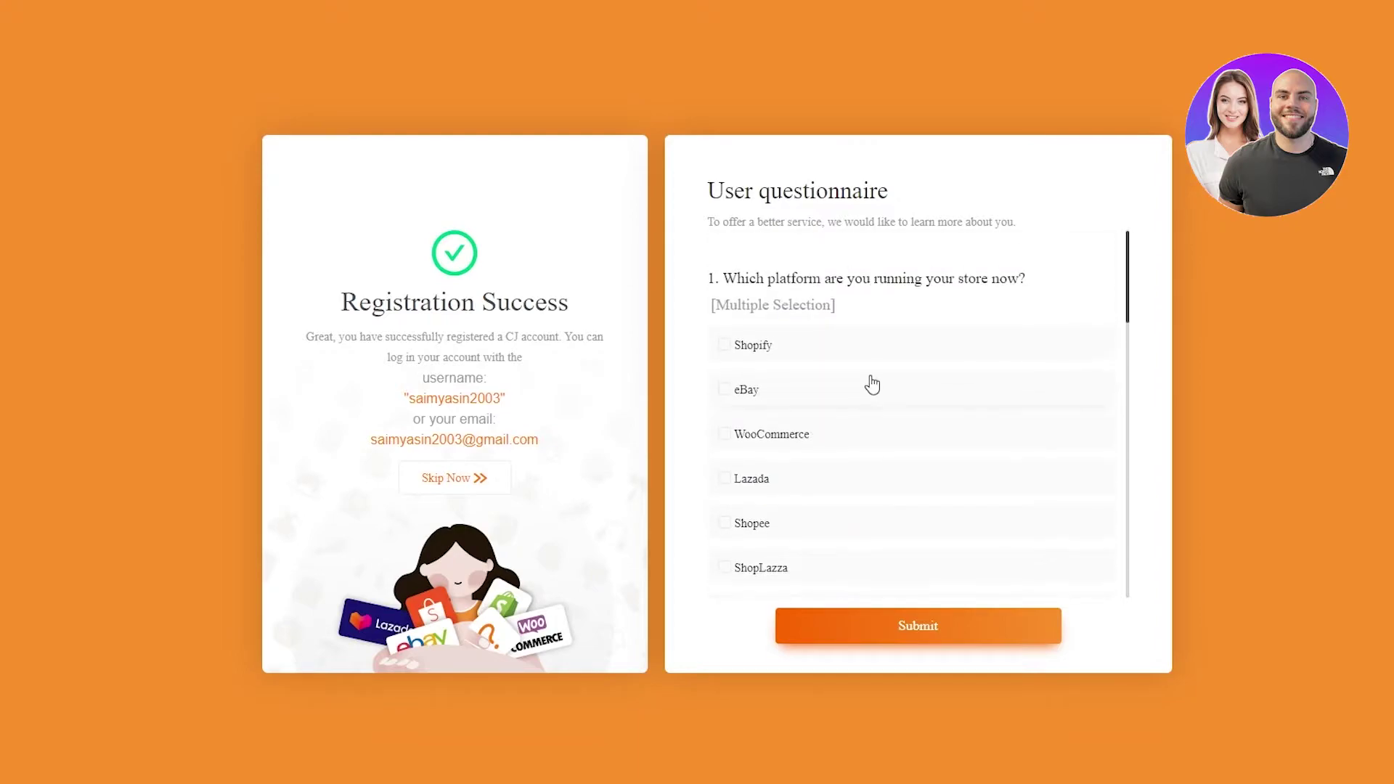
left_click(803, 348)
- Answer 1-5 orders per day for the daily order volume
scroll(812, 442, "down", 1)
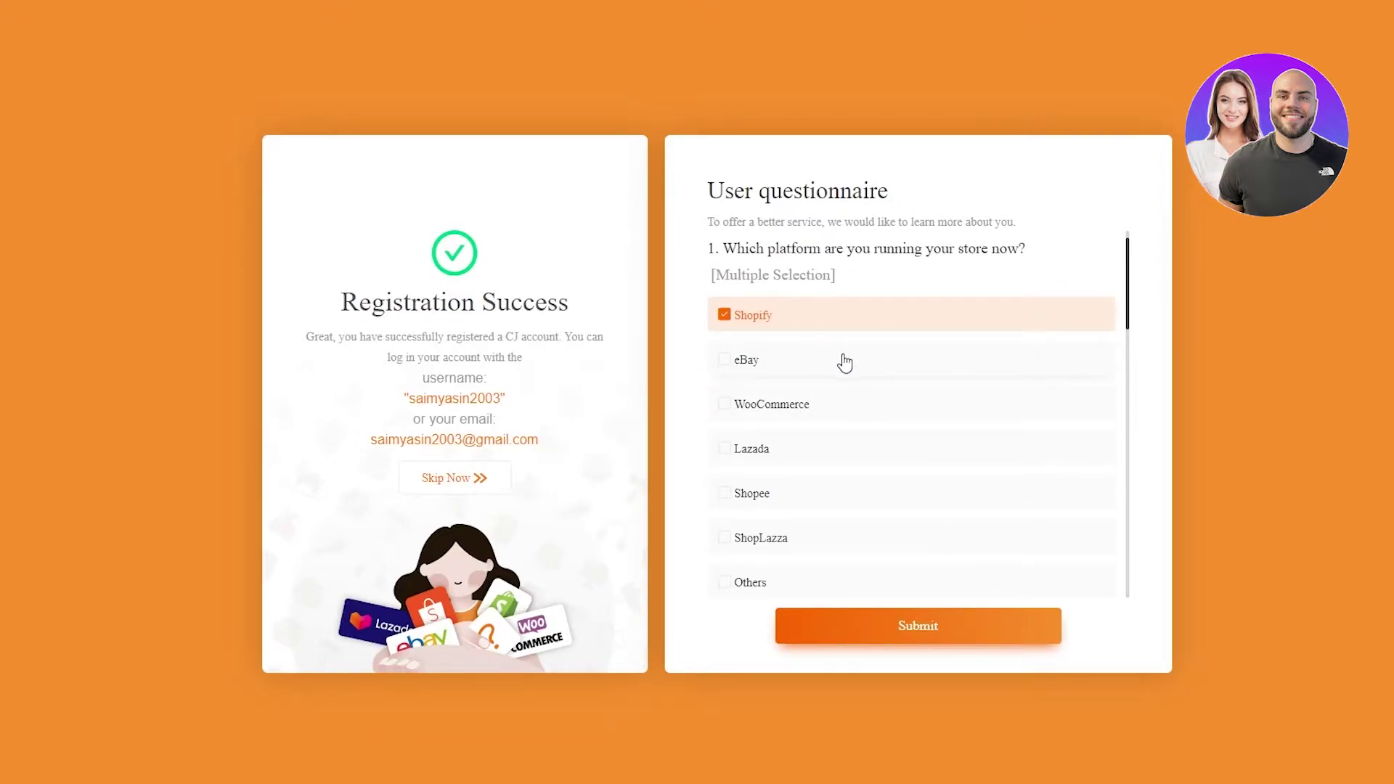
scroll(828, 407, "down", 1)
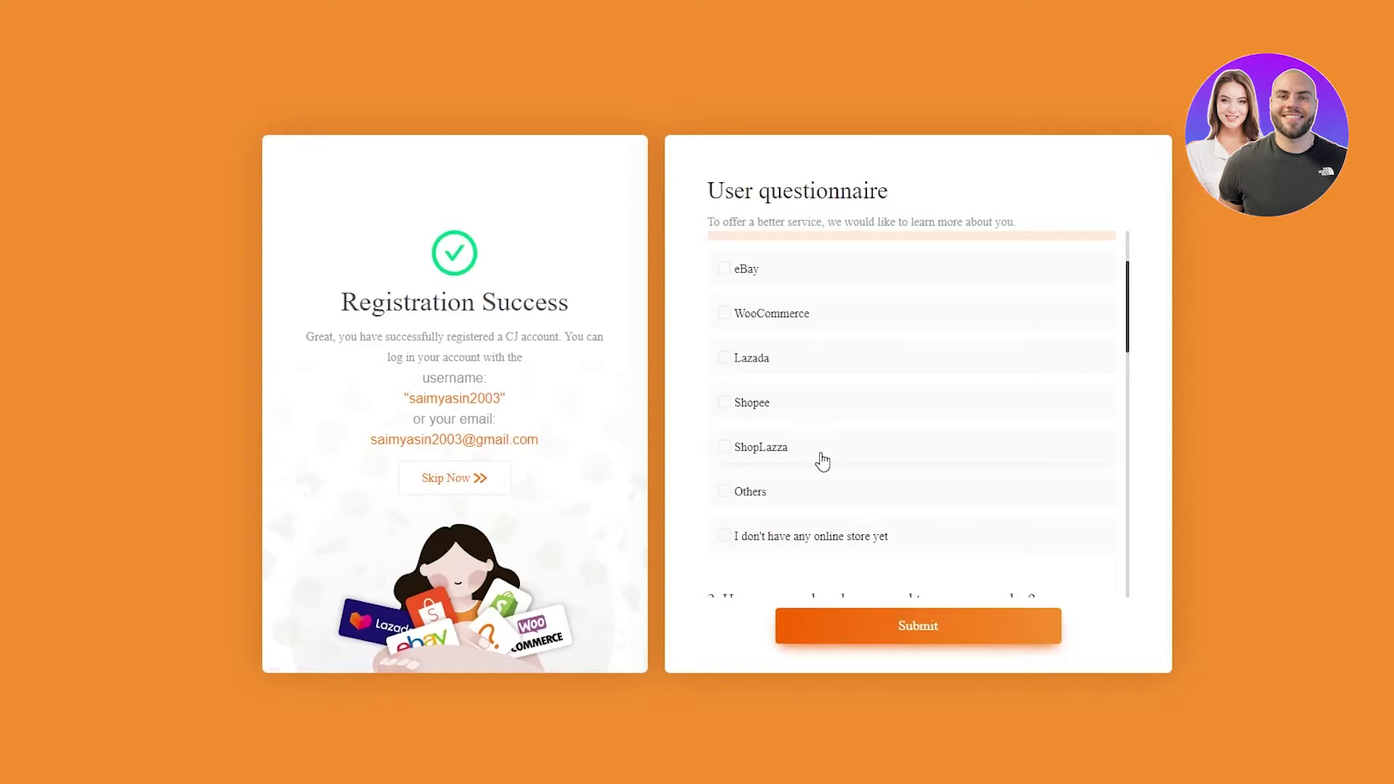
scroll(823, 459, "up", 2)
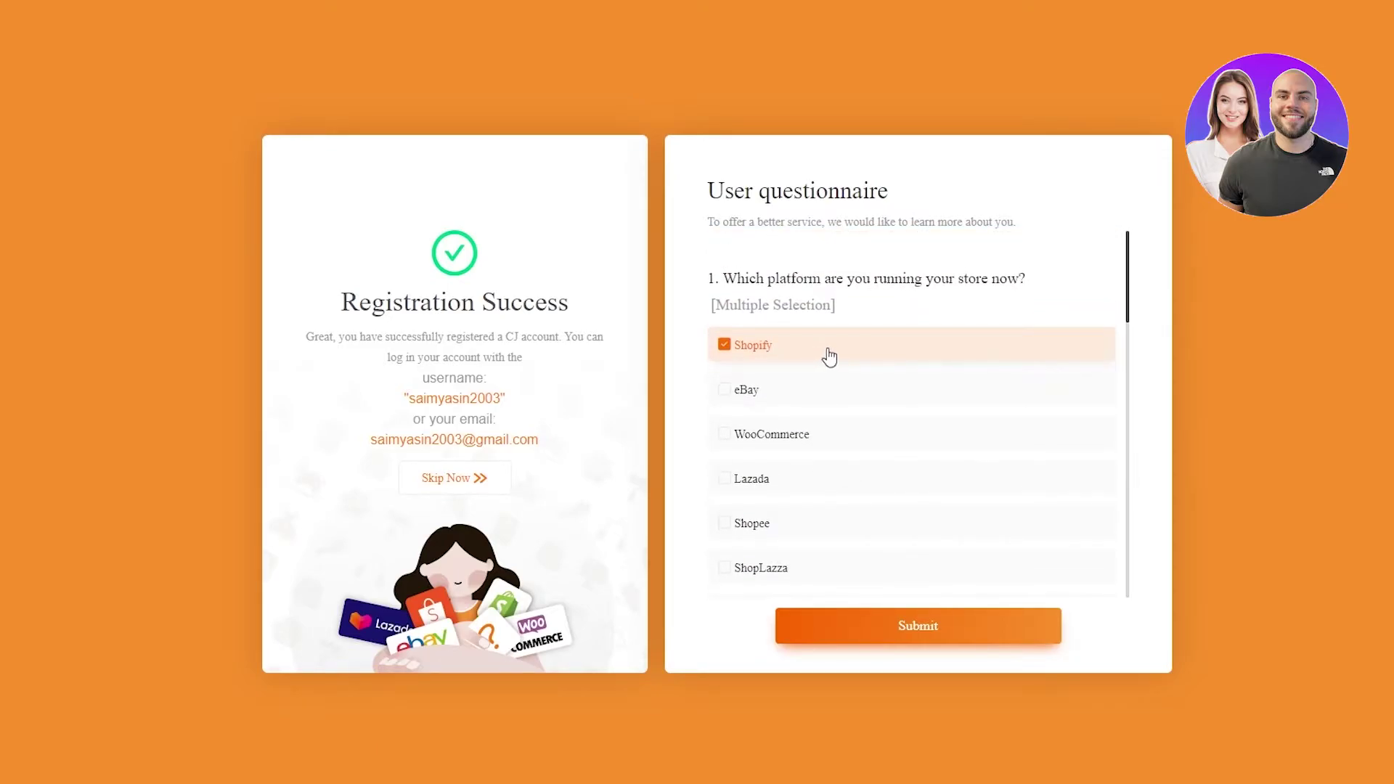
scroll(901, 401, "down", 2)
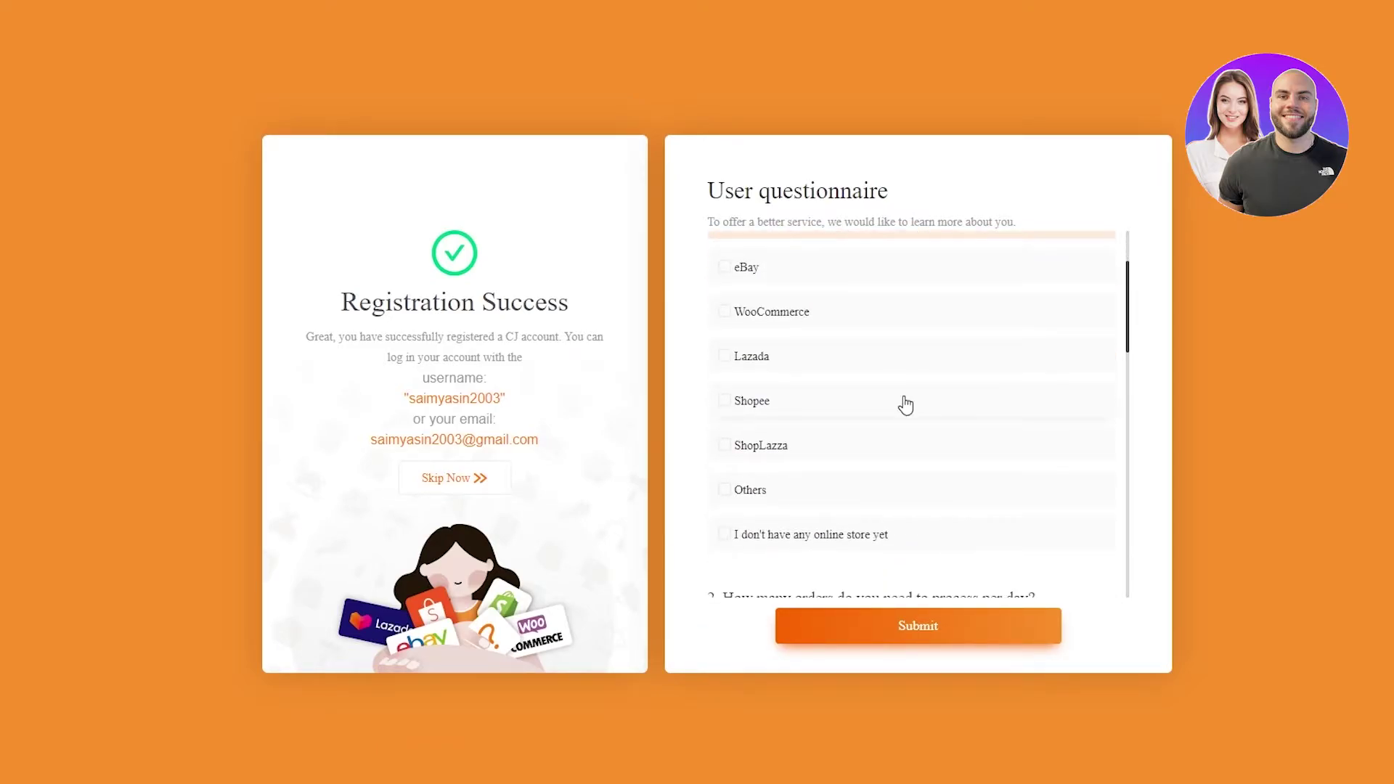
scroll(906, 404, "down", 5)
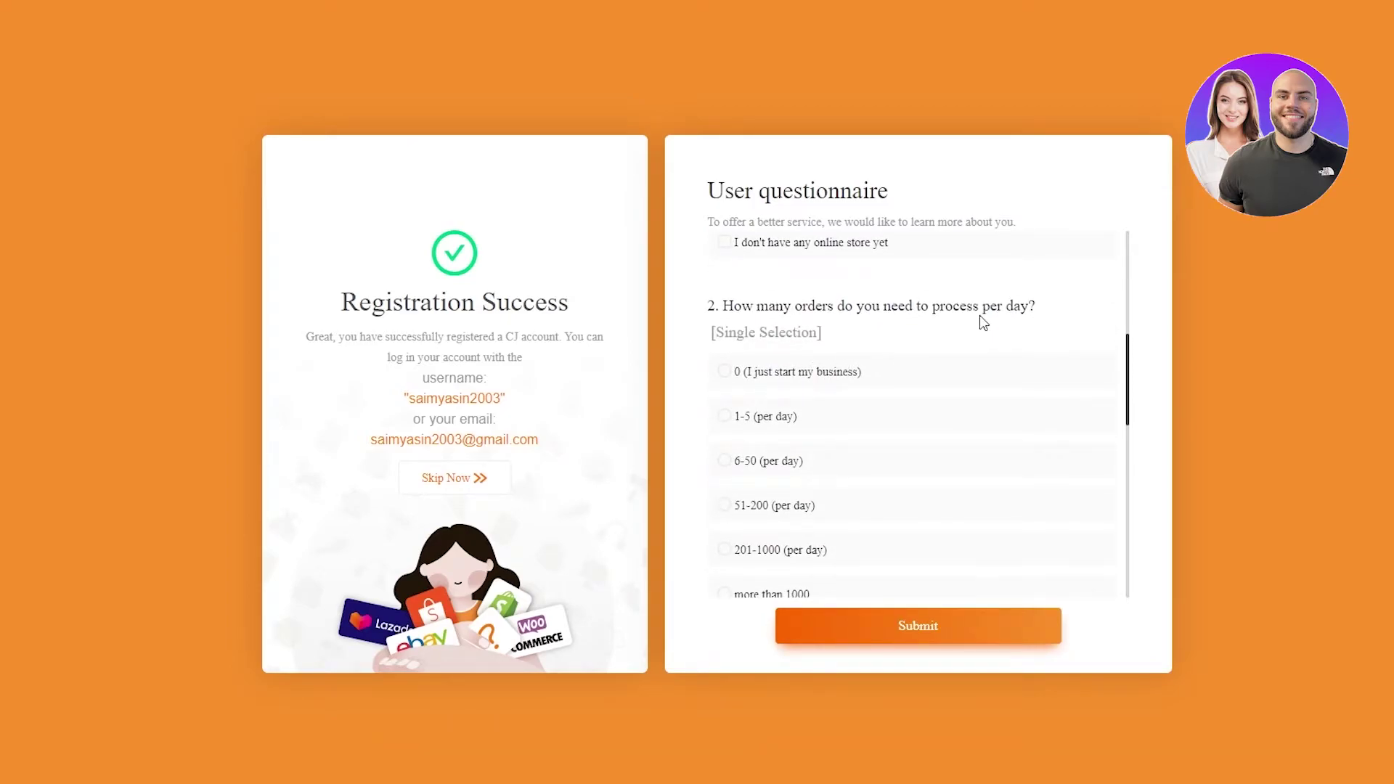
scroll(982, 320, "down", 1)
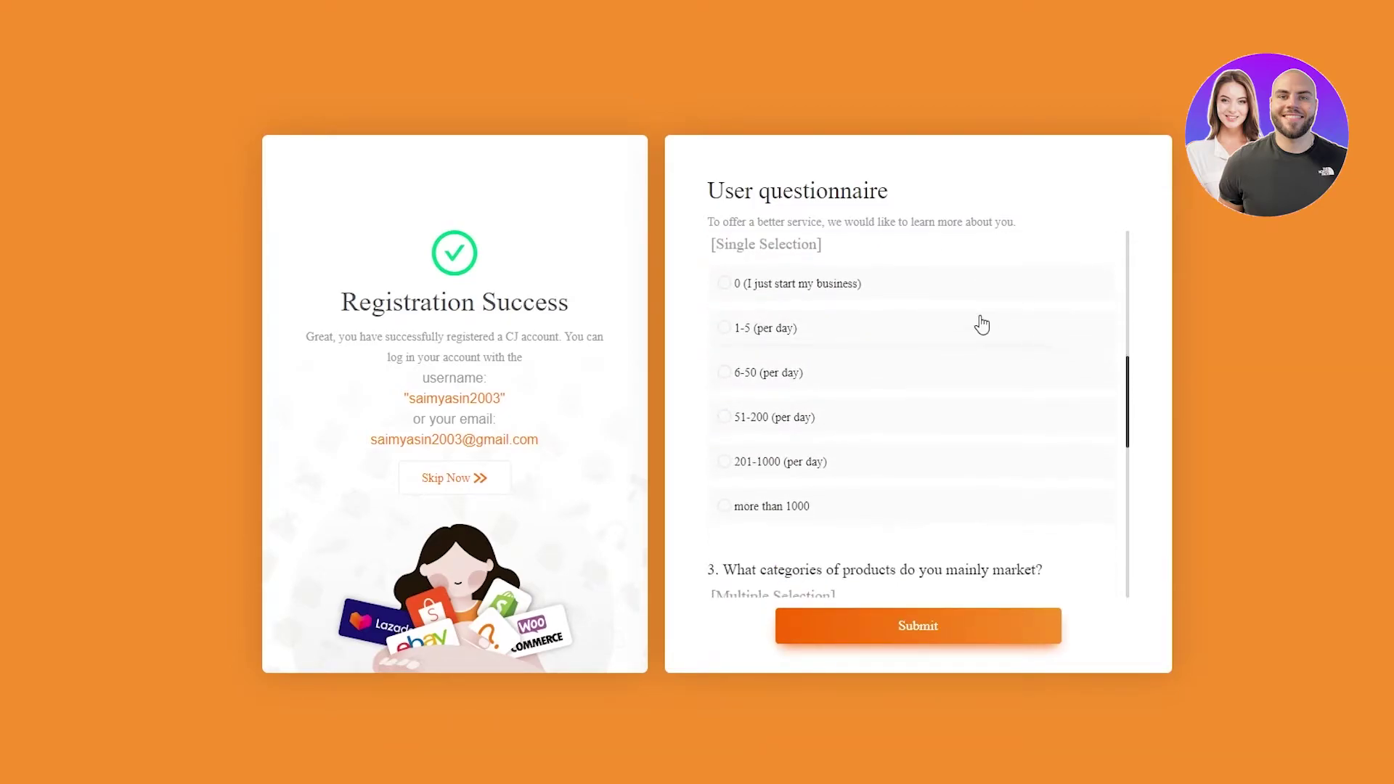
left_click(871, 329)
- Tick Jewelry & Watches as a marketed category and submit the questionnaire
scroll(877, 396, "down", 3)
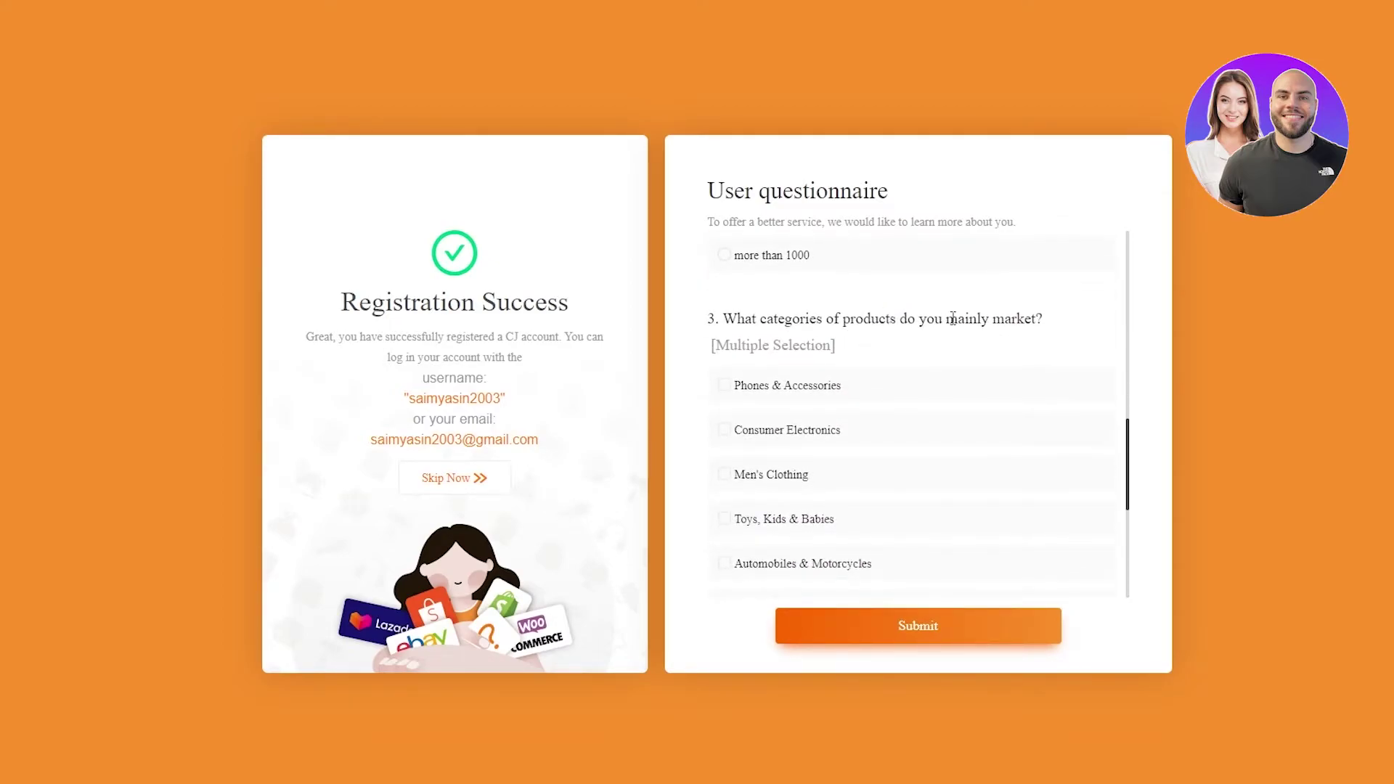
scroll(964, 331, "down", 1)
scroll(902, 423, "down", 2)
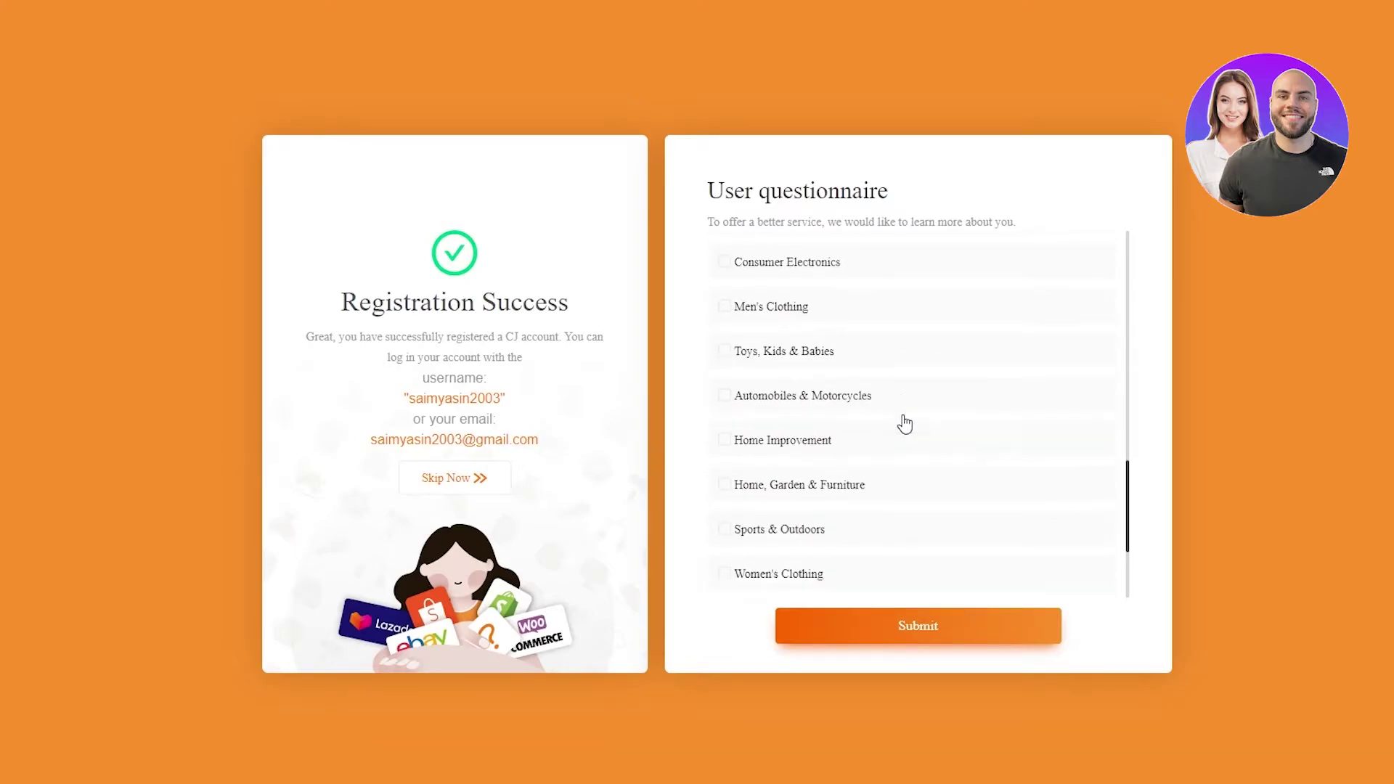
scroll(904, 424, "up", 2)
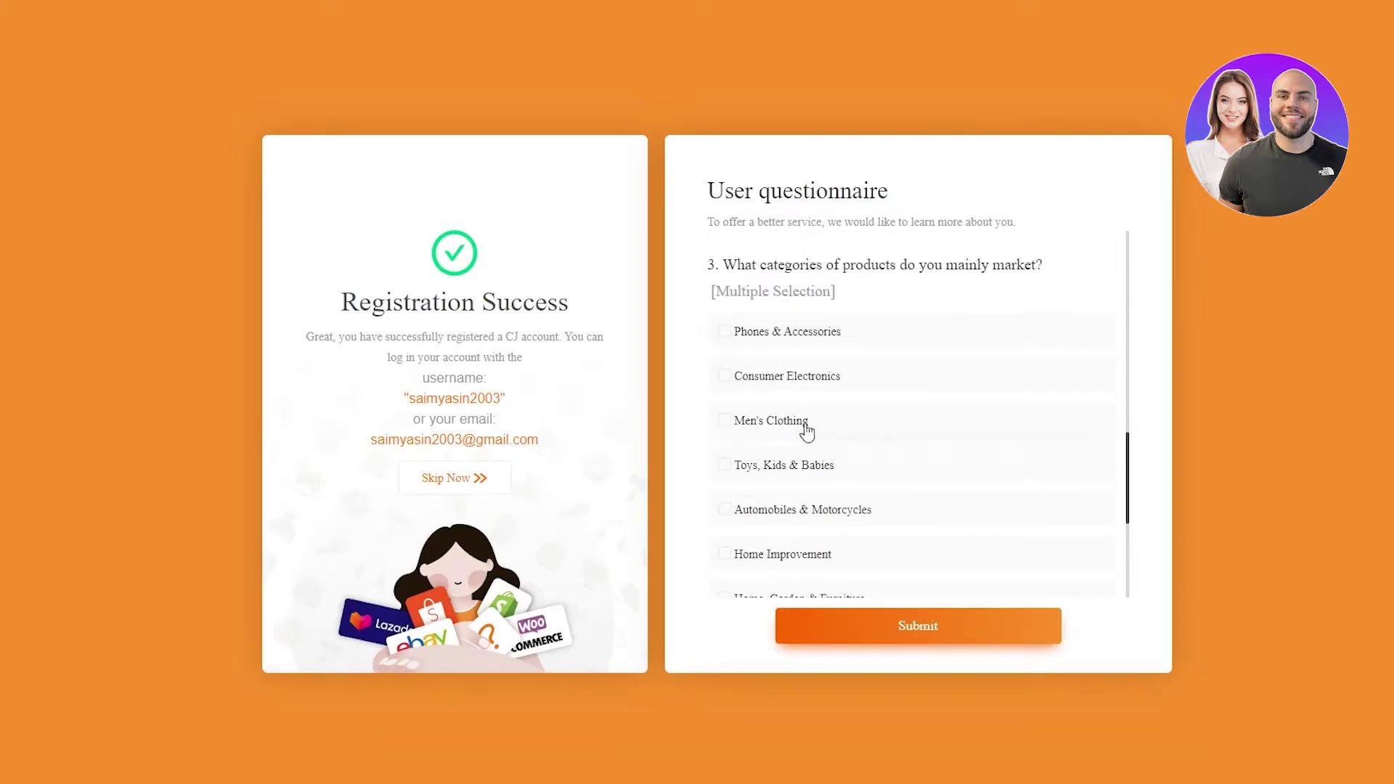
scroll(902, 445, "down", 1)
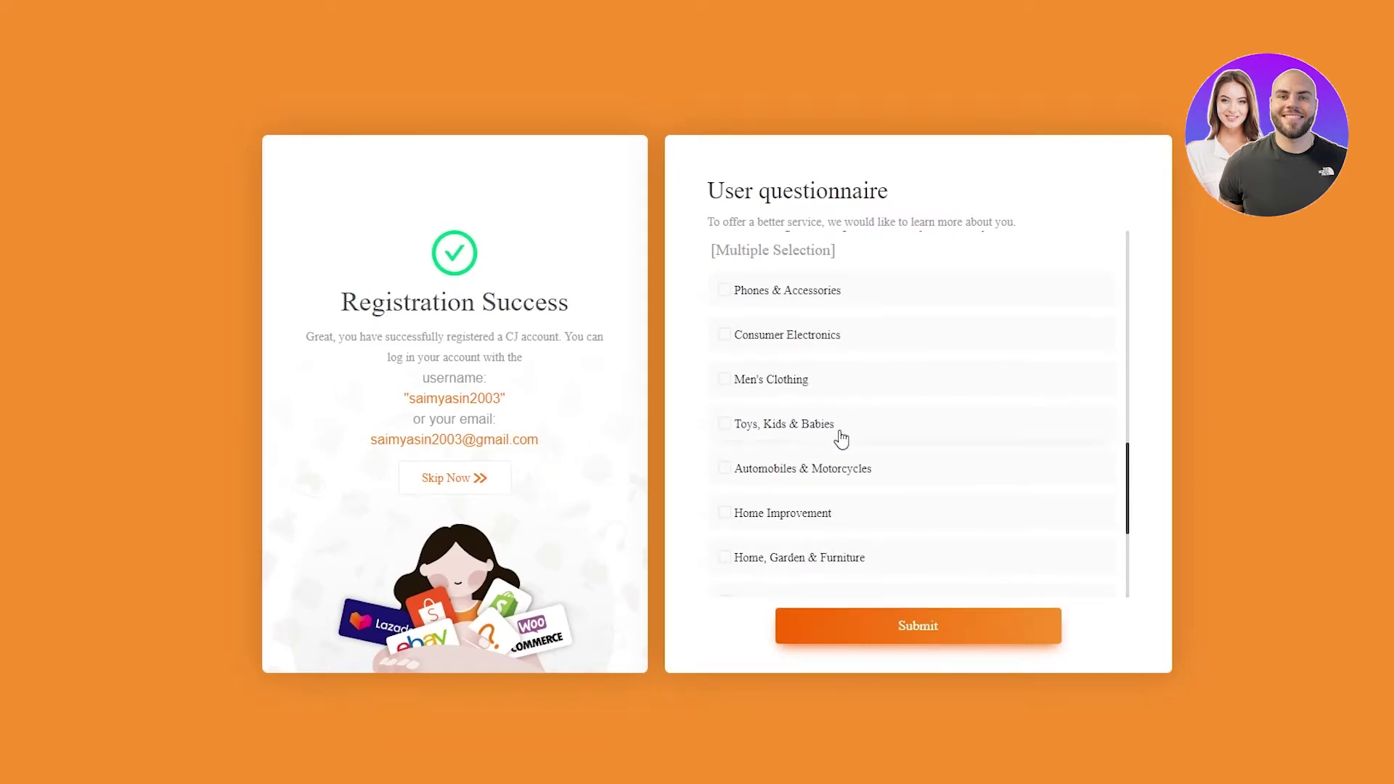
scroll(857, 438, "down", 4)
scroll(873, 441, "down", 1)
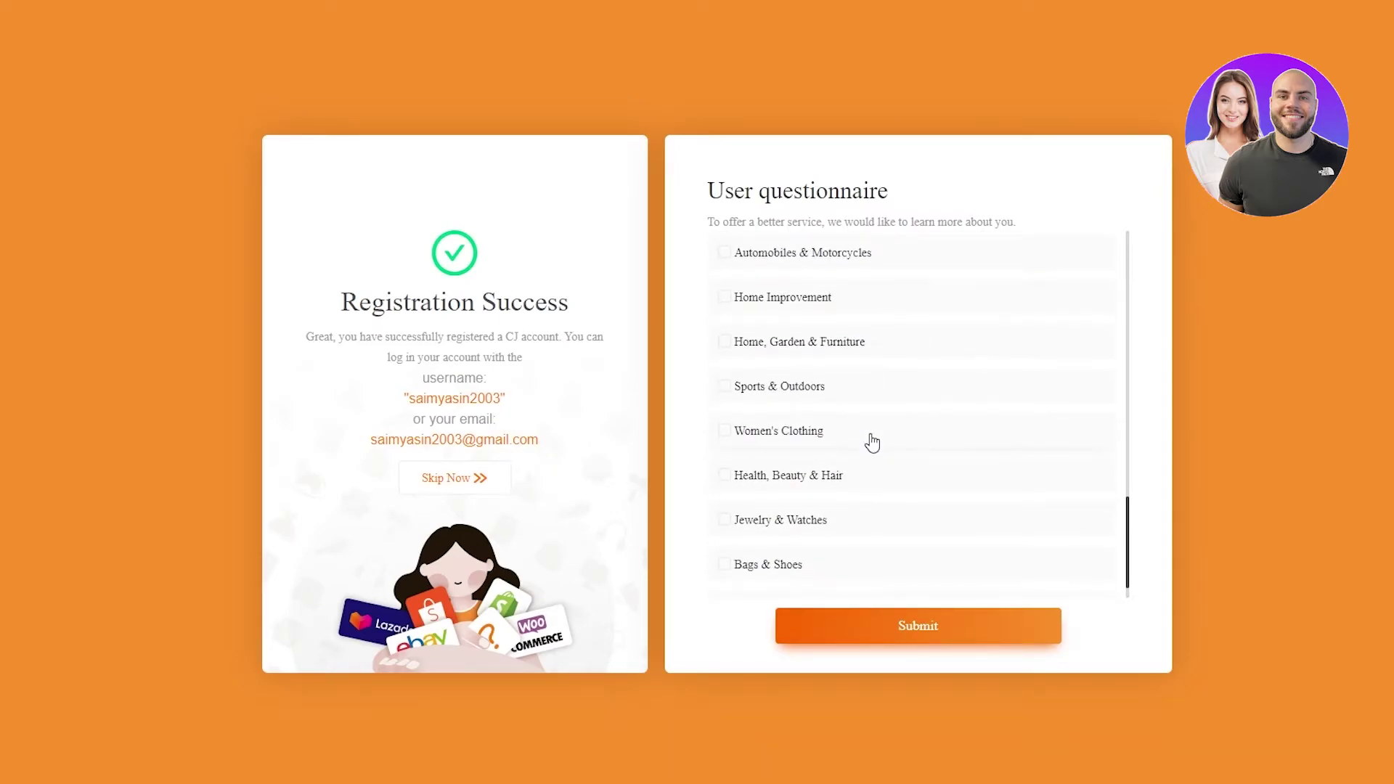
scroll(866, 443, "down", 1)
left_click(845, 491)
left_click(878, 627)
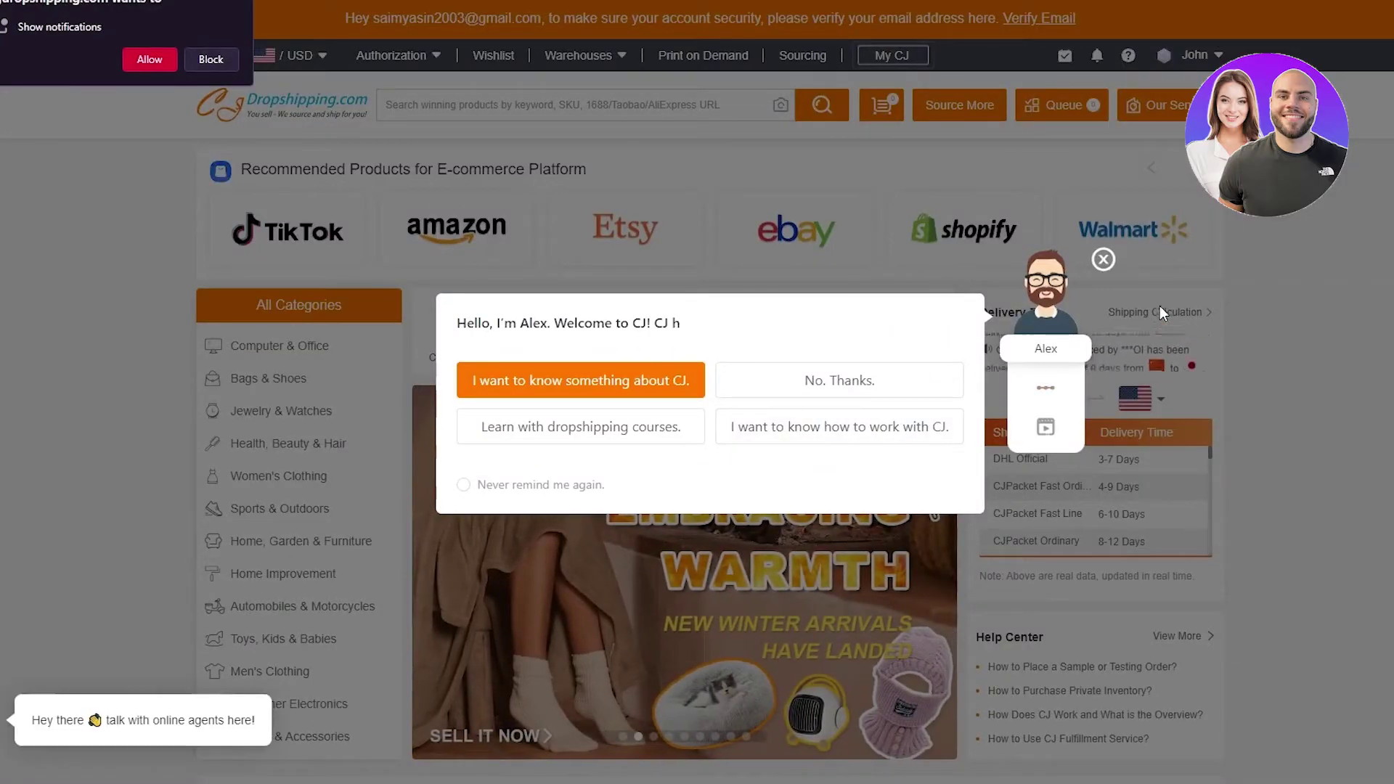
- Close the Alex welcome assistant and the browser's Show notifications prompt
left_click(1104, 260)
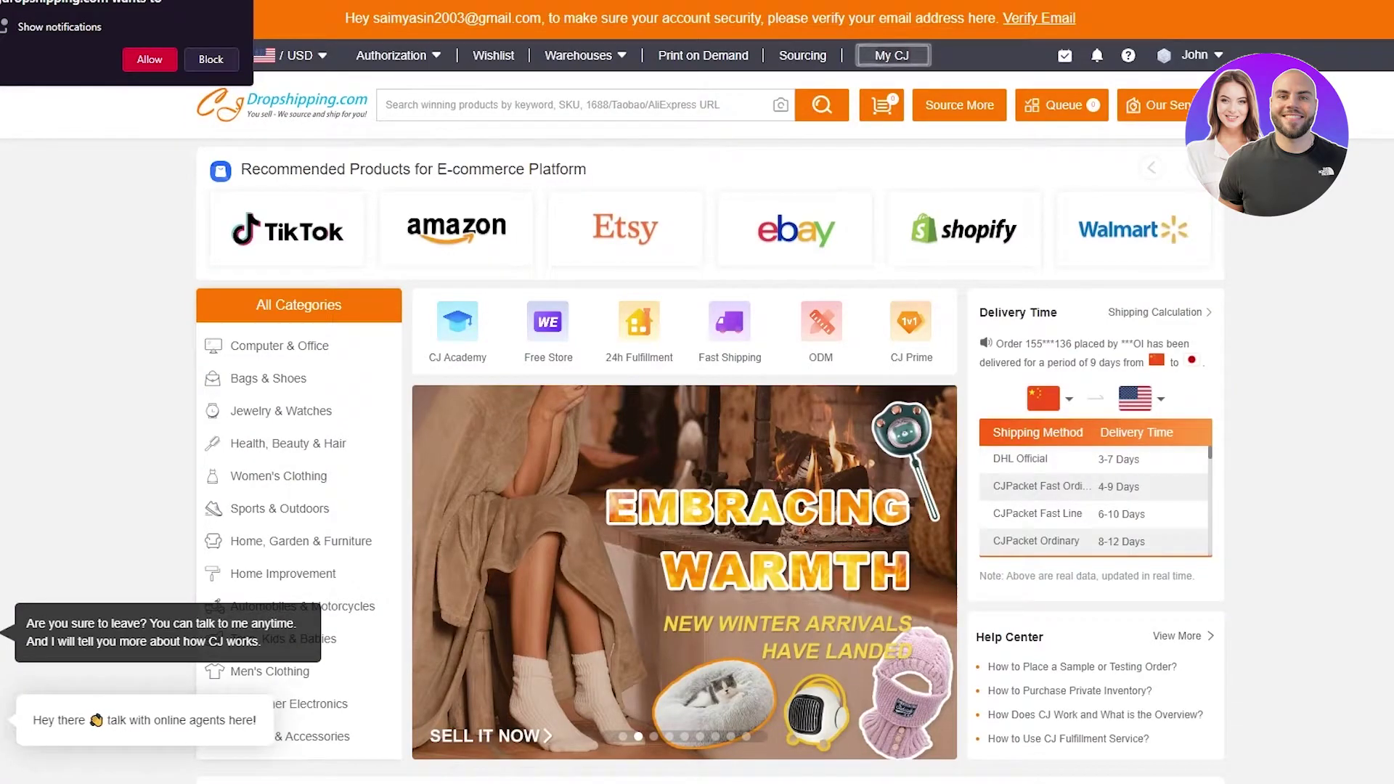
left_click(242, 3)
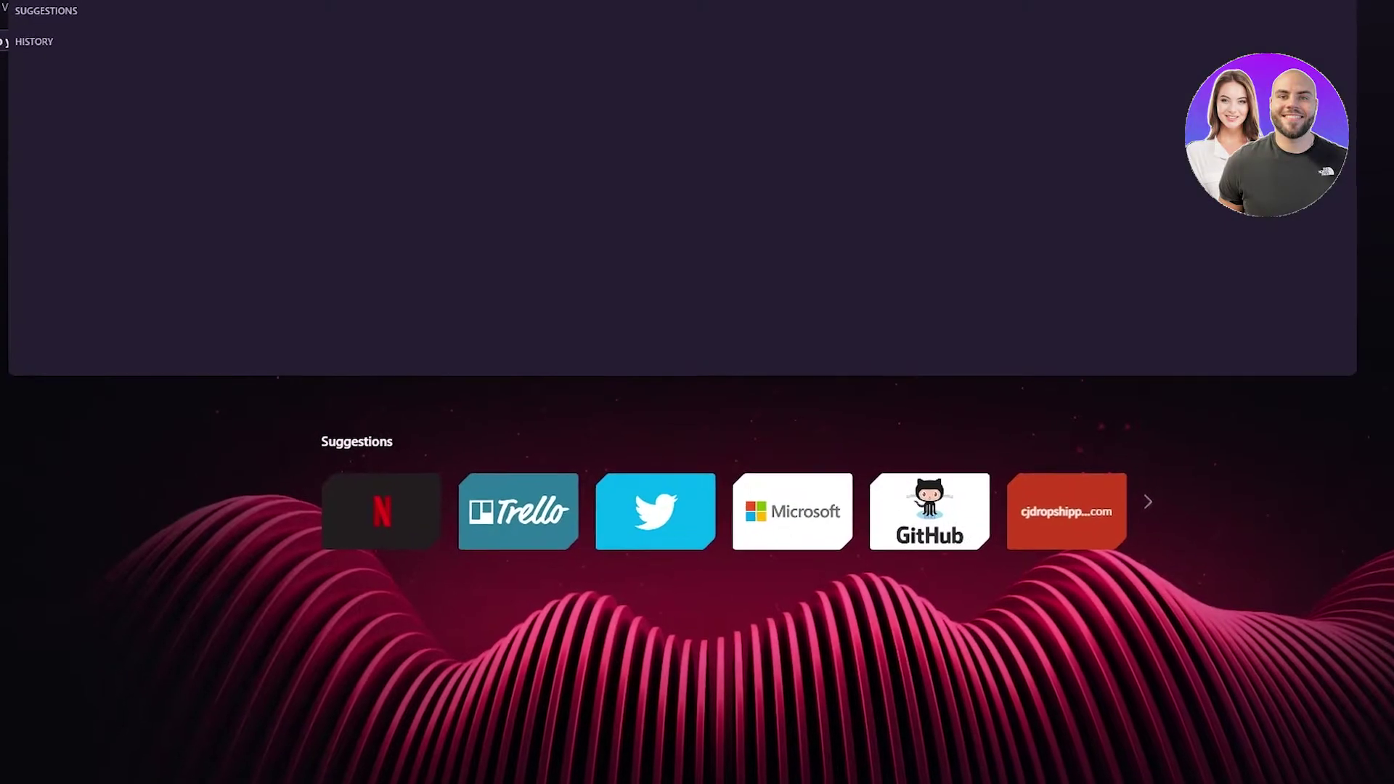
- Search the web for Shopify and go to its sign-in page
type("shop")
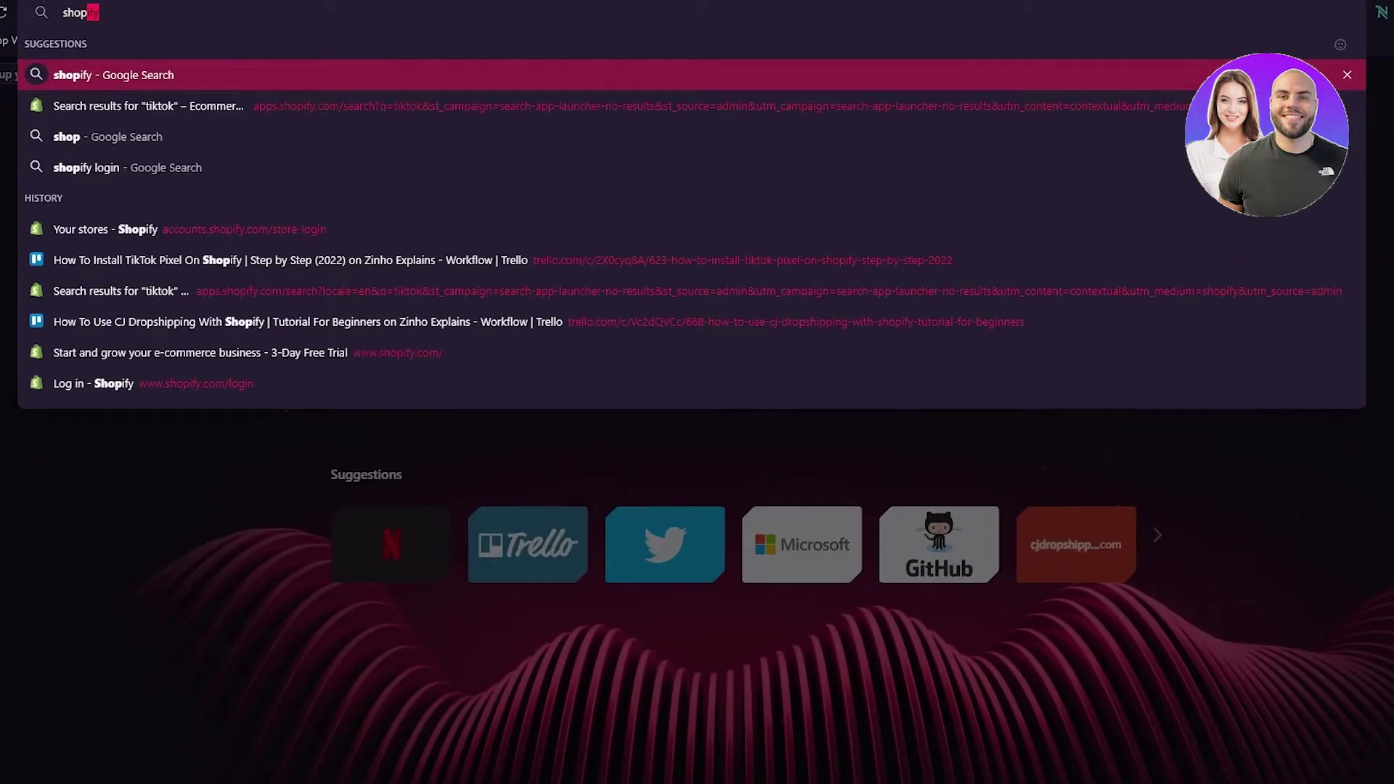
left_click(189, 74)
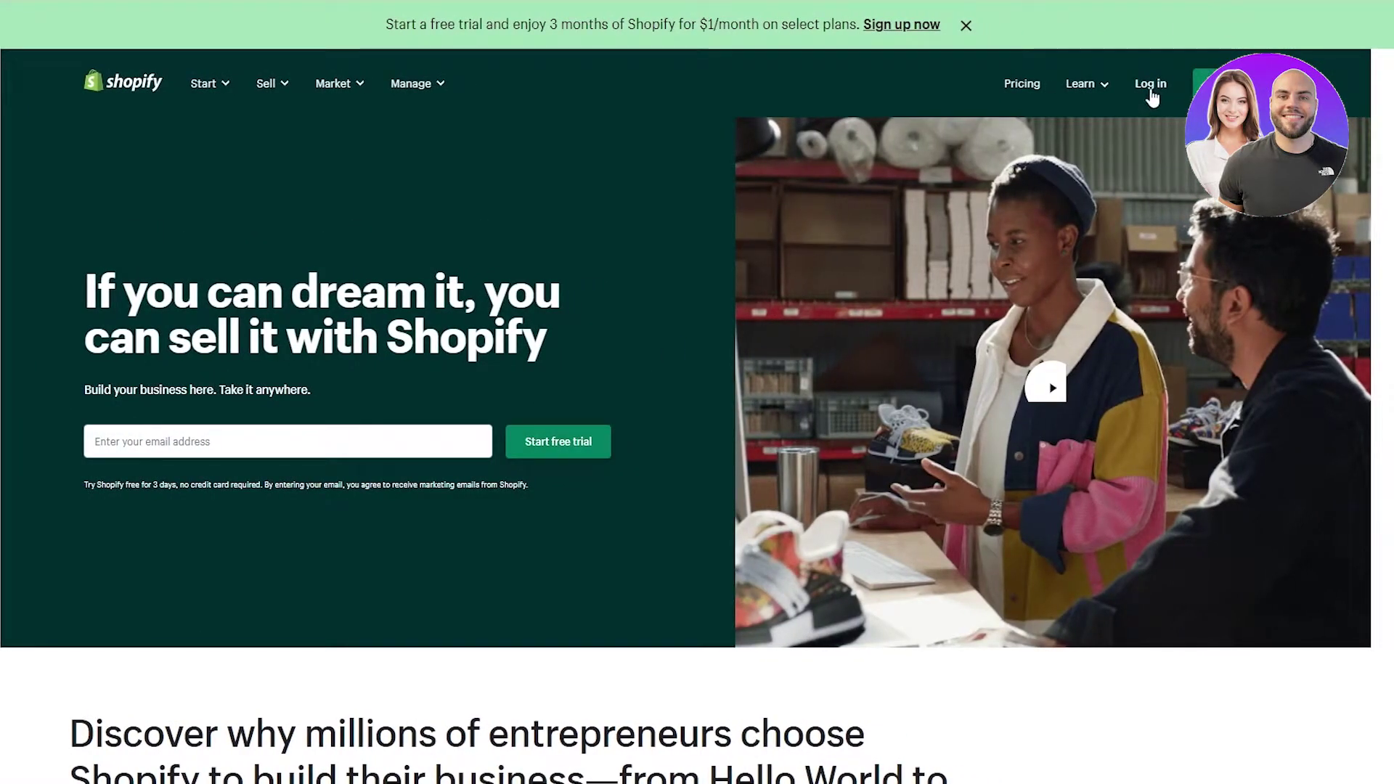
left_click(1152, 84)
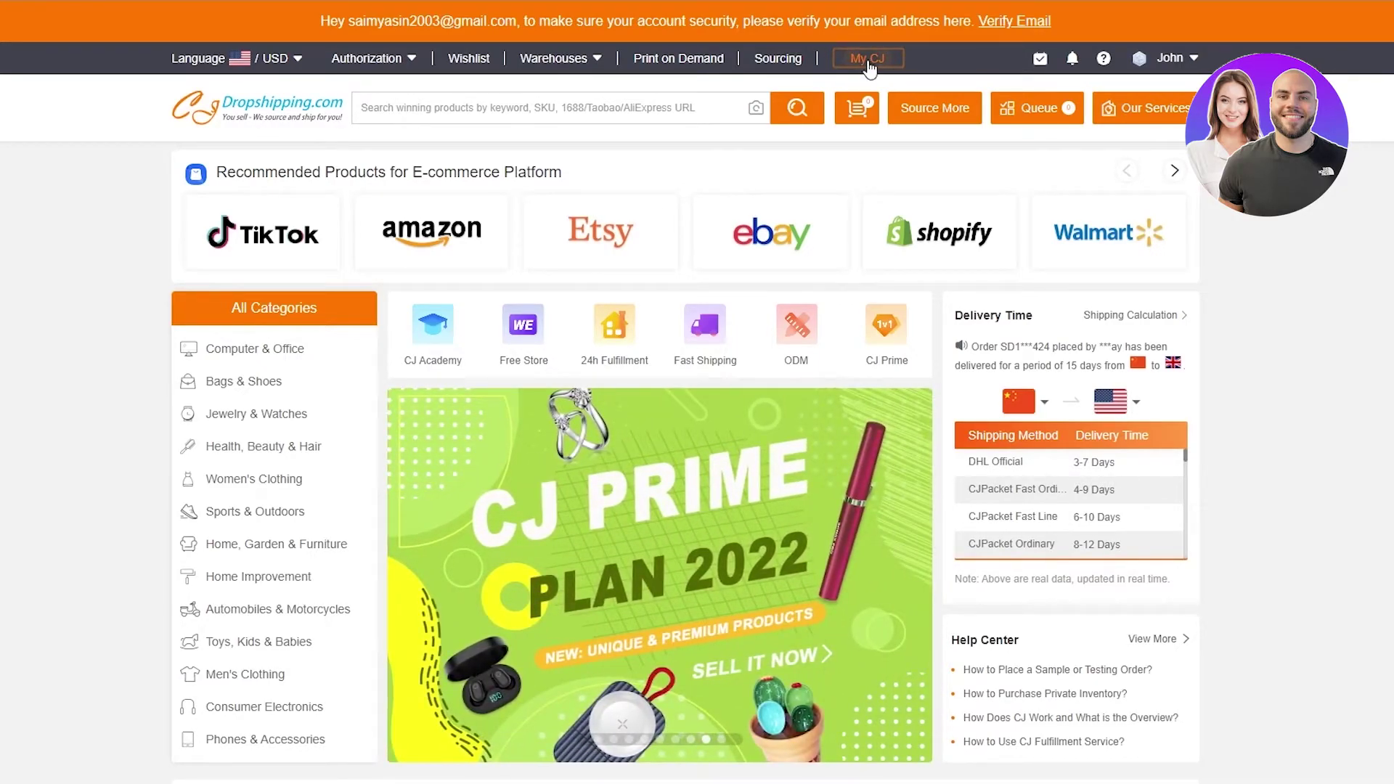
- Open My CJ to view Level 1, the $0.00 wallet and points
left_click(870, 65)
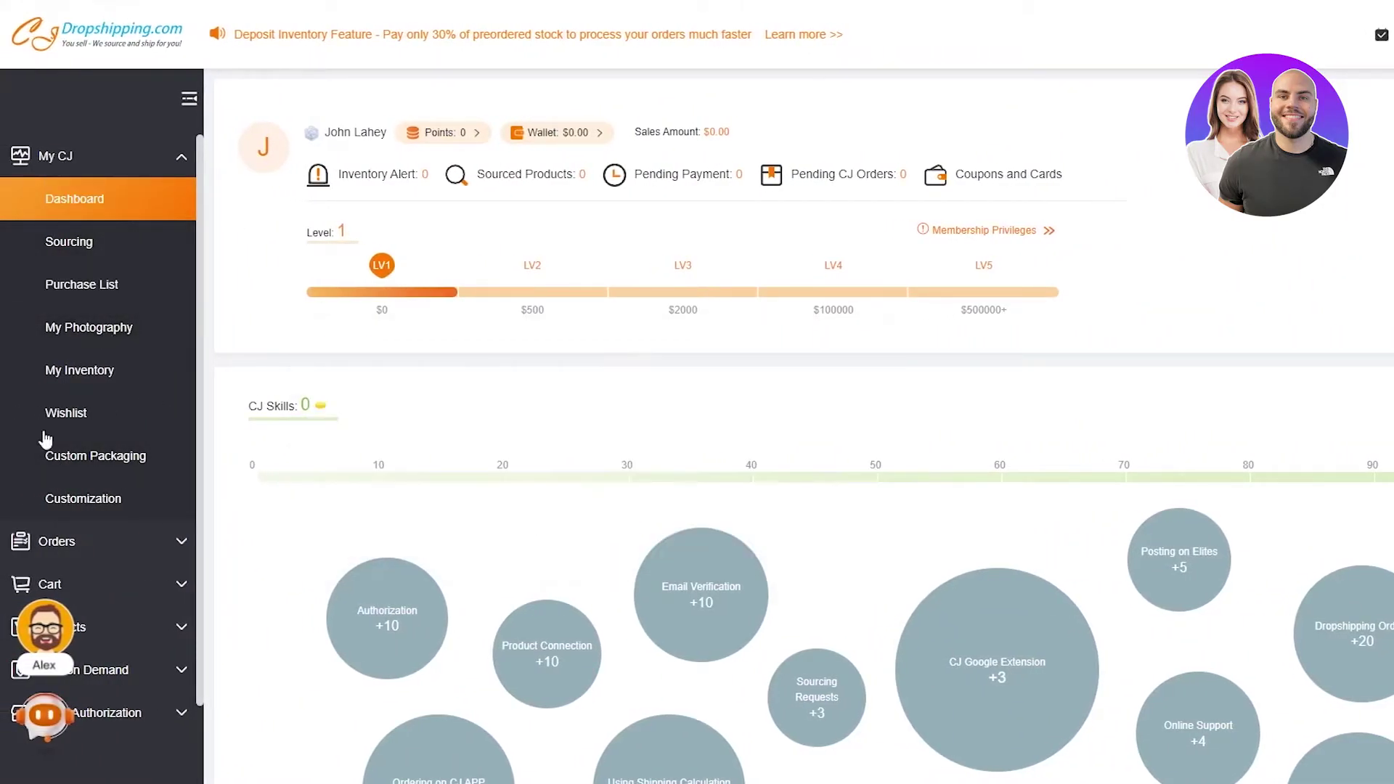
- Expand Store Authorization in the sidebar and choose Shopify
scroll(7, 385, "down", 2)
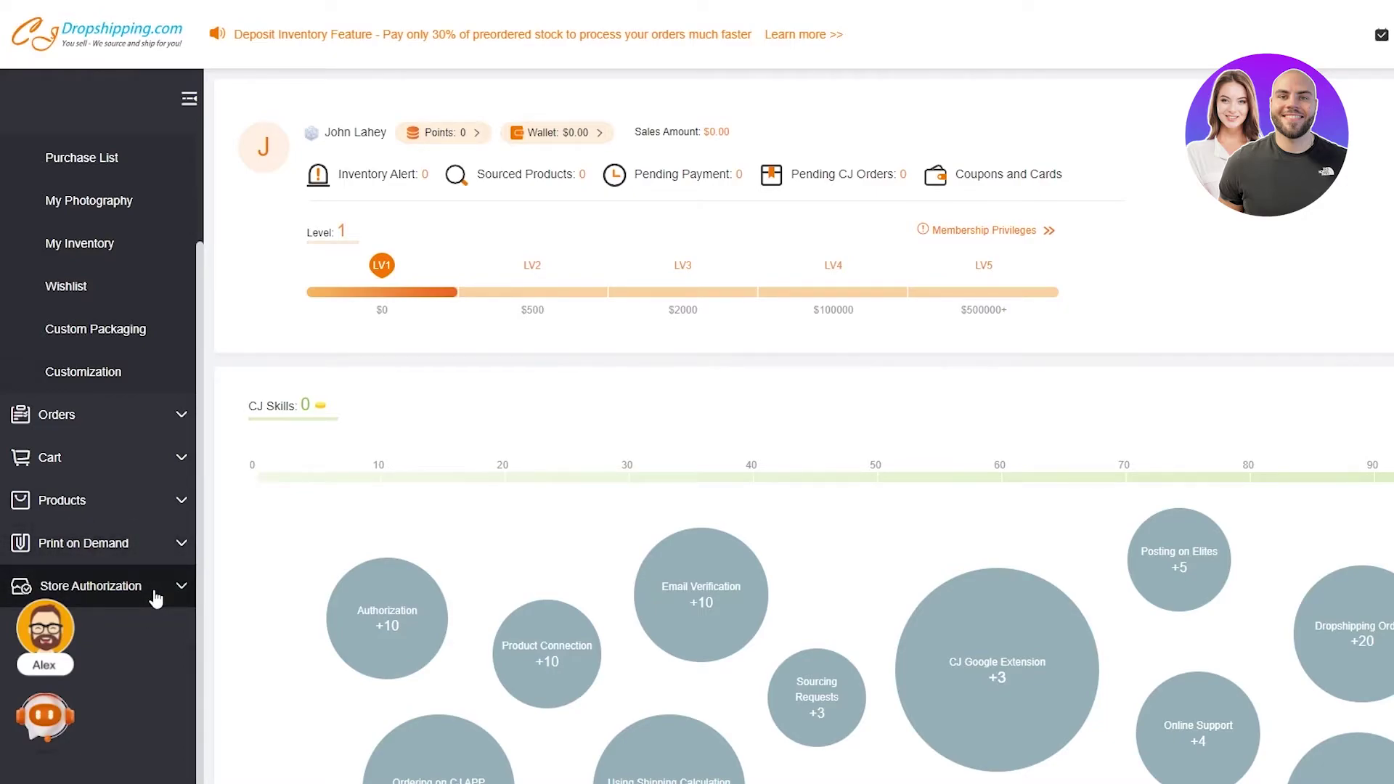
left_click(155, 588)
scroll(149, 592, "down", 4)
scroll(142, 589, "down", 4)
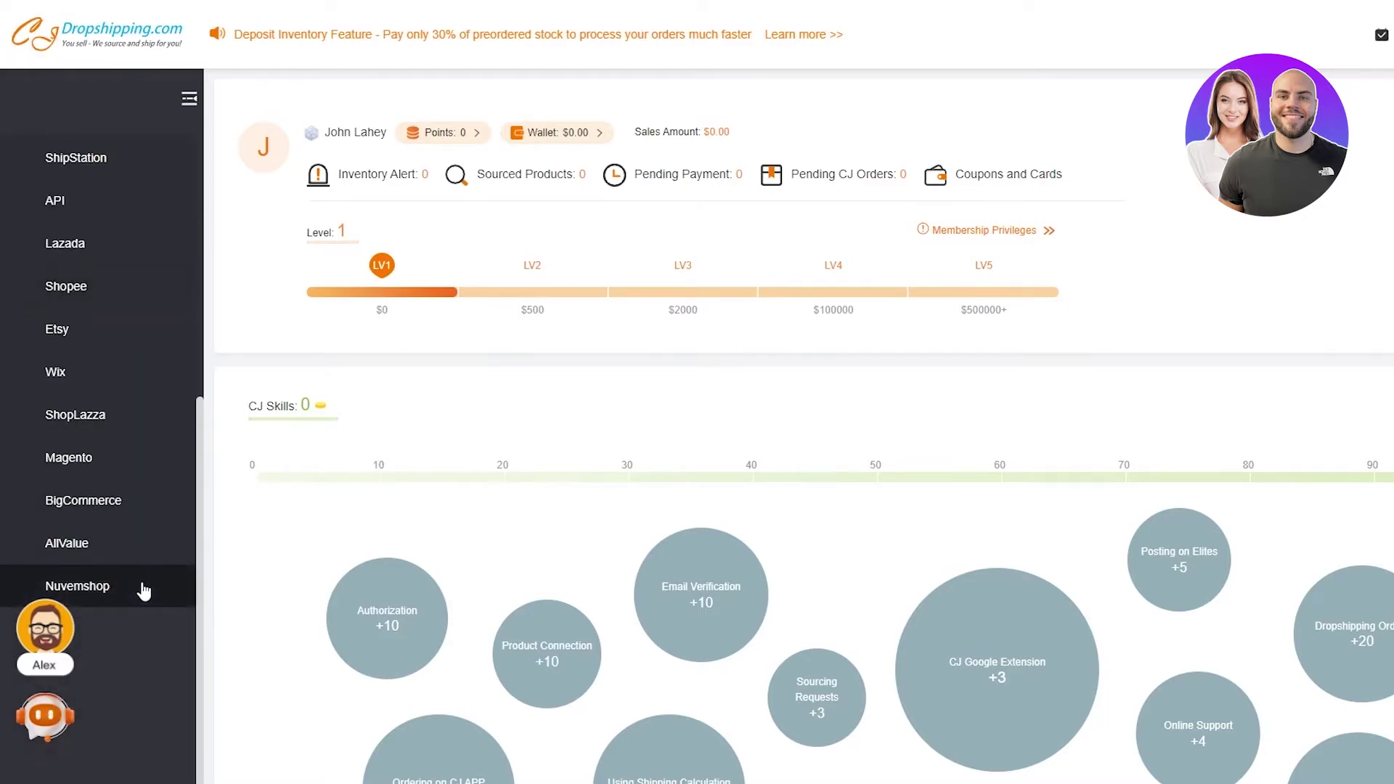
scroll(116, 563, "up", 3)
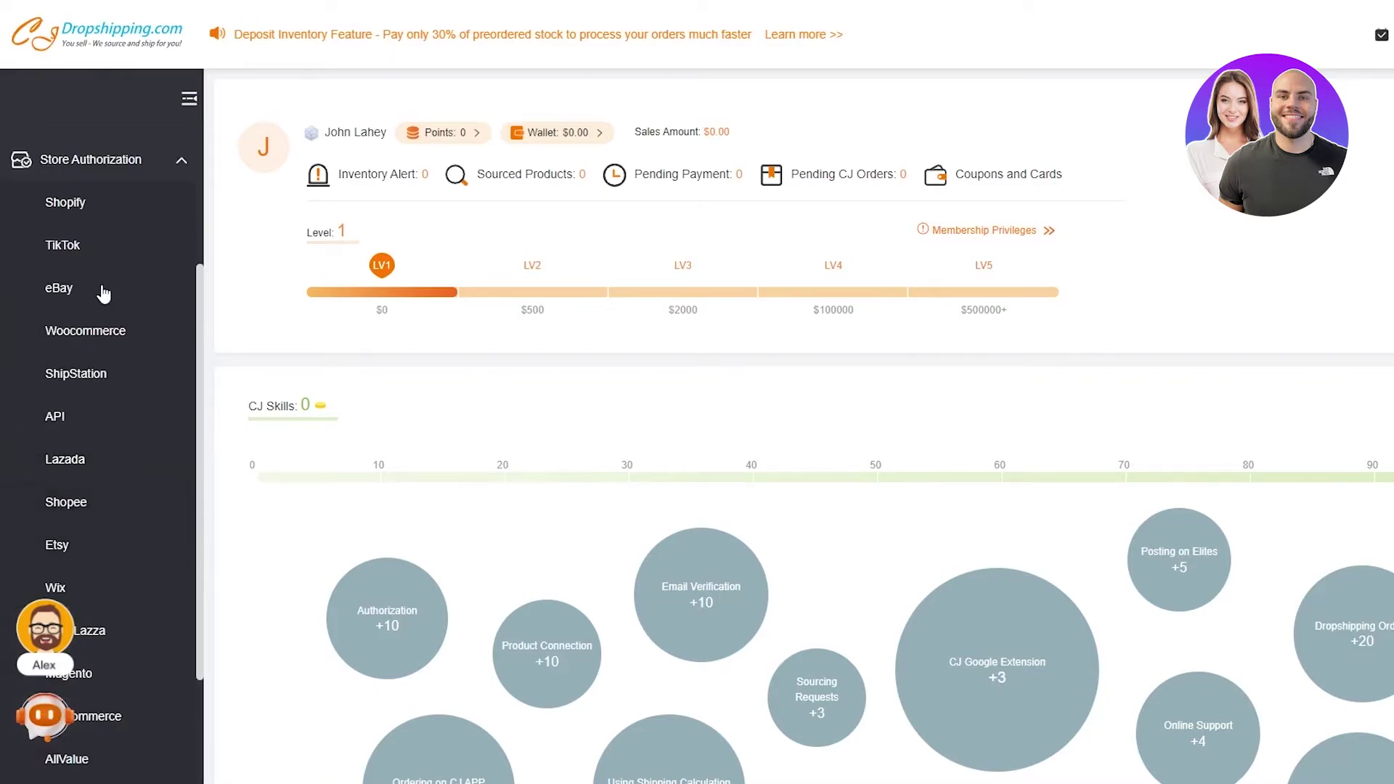
left_click(45, 205)
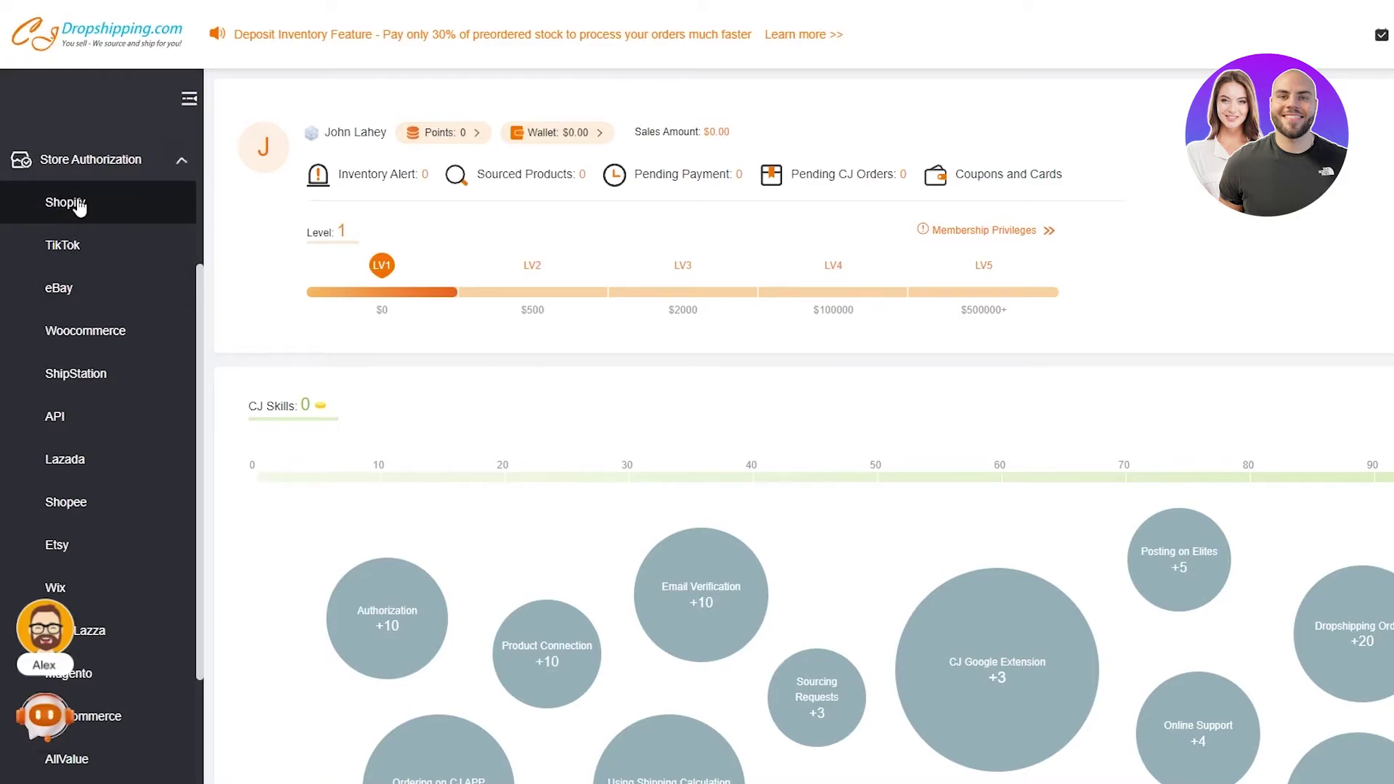
left_click(80, 205)
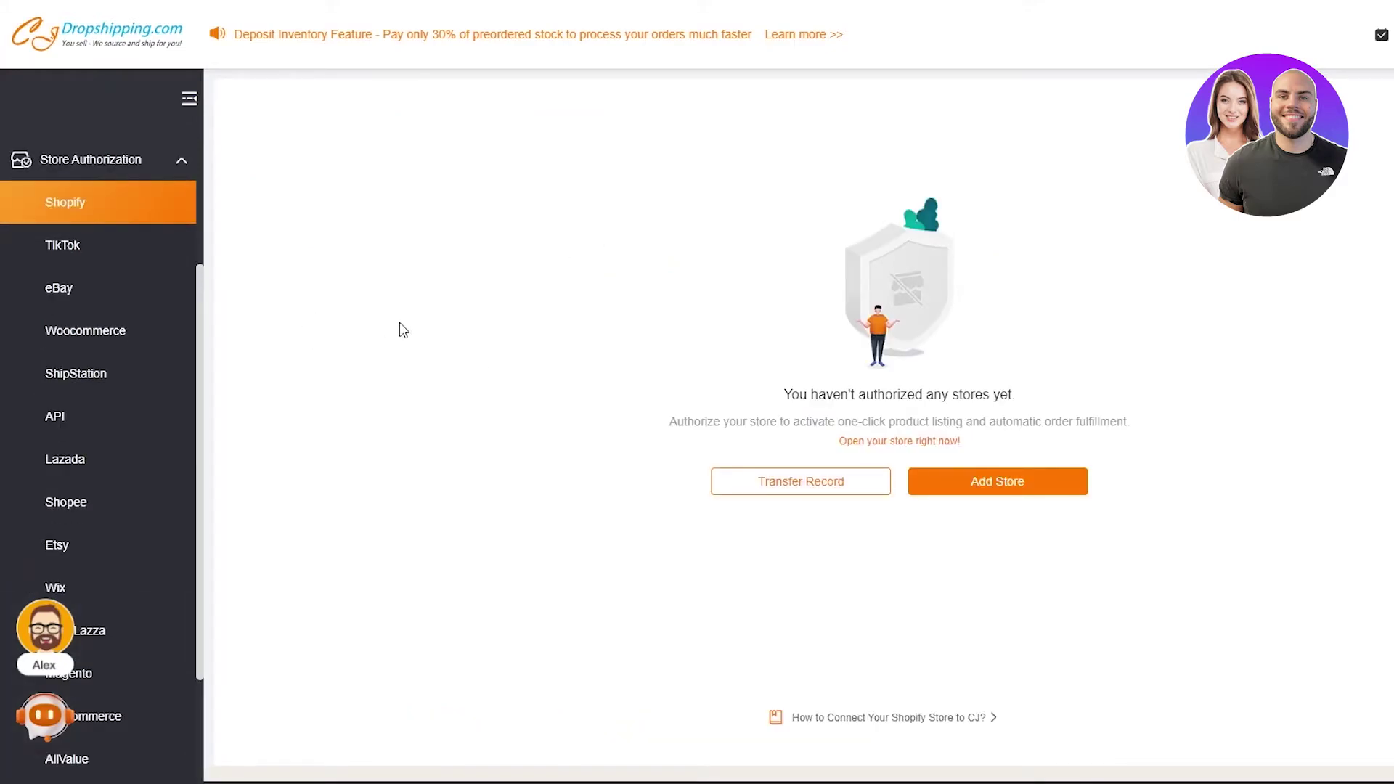
- Add a new Shopify store through the Shopify Authorization dialog
left_click(971, 492)
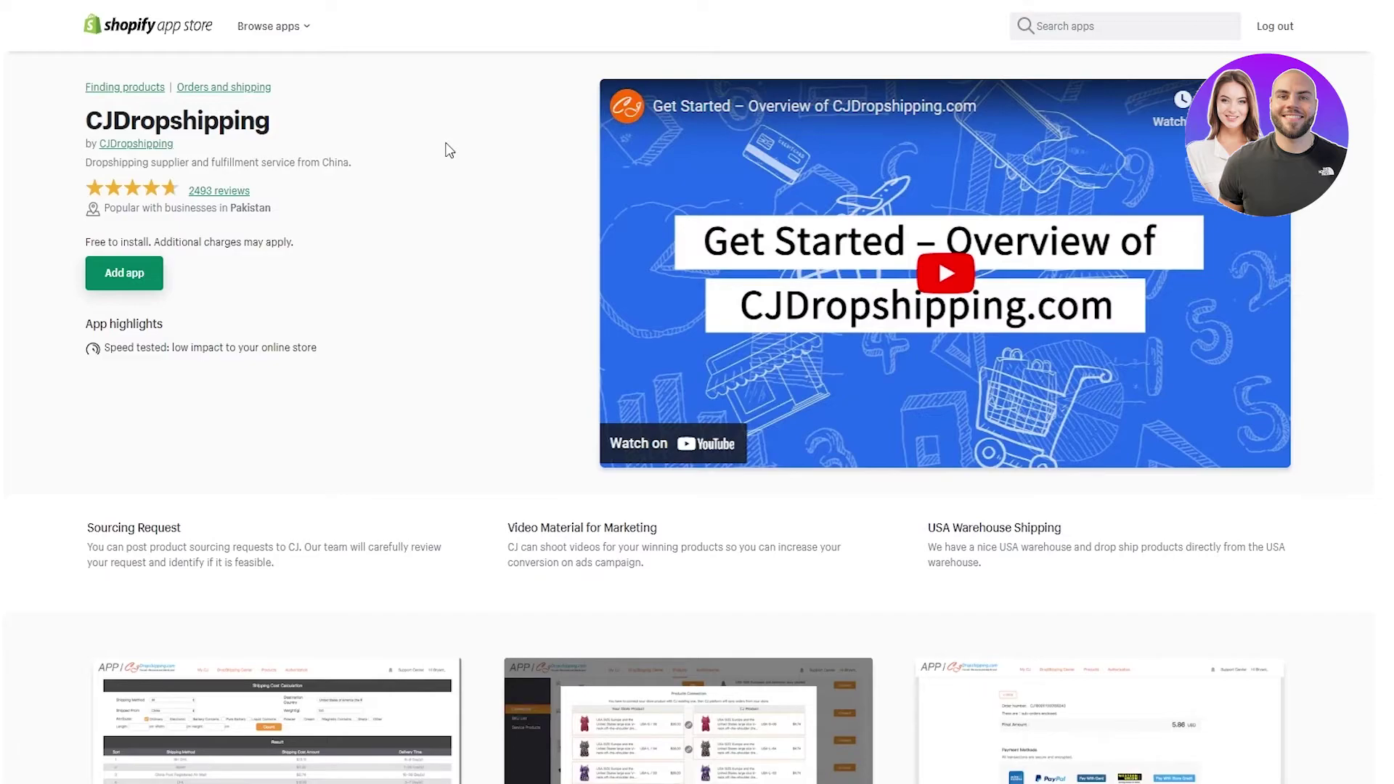
- Add the CJDropshipping app from the App Store and install it on the store
left_click(144, 287)
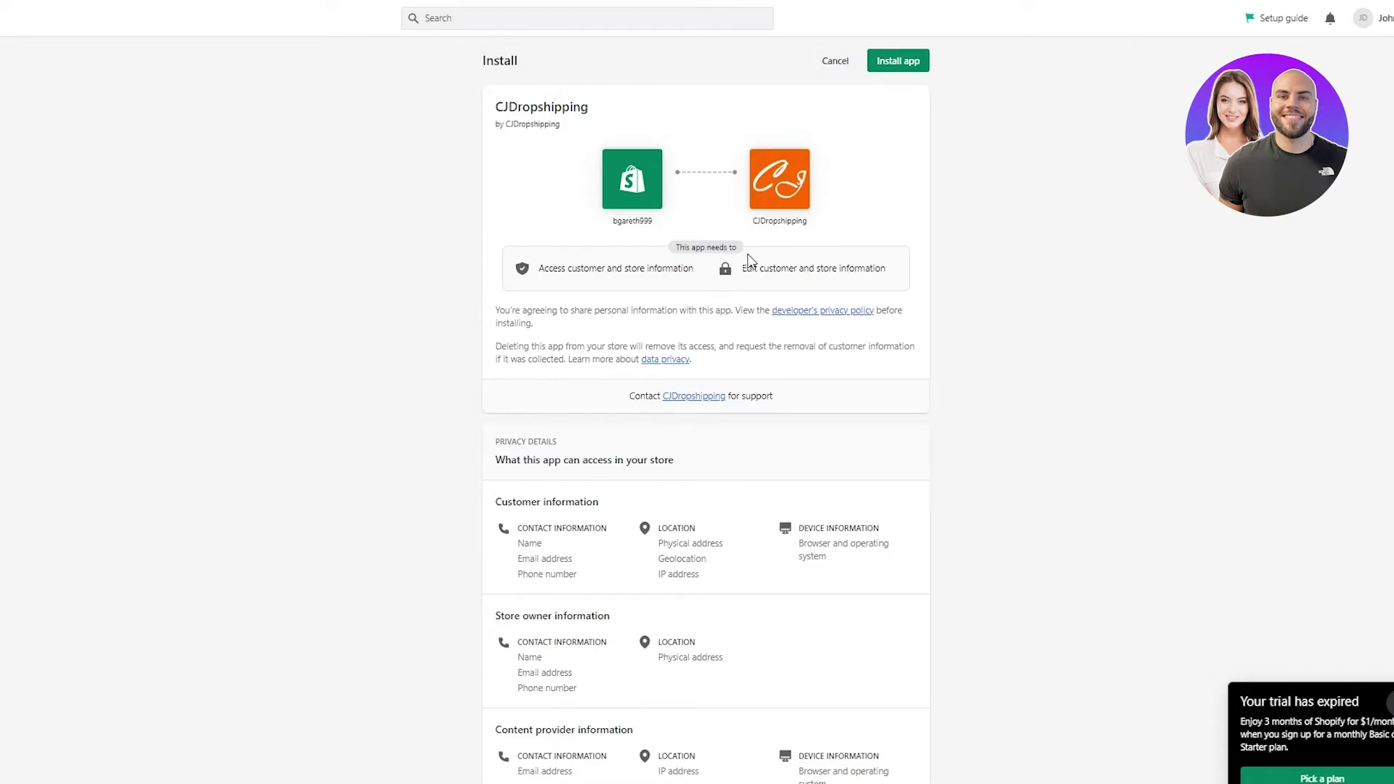
left_click(898, 63)
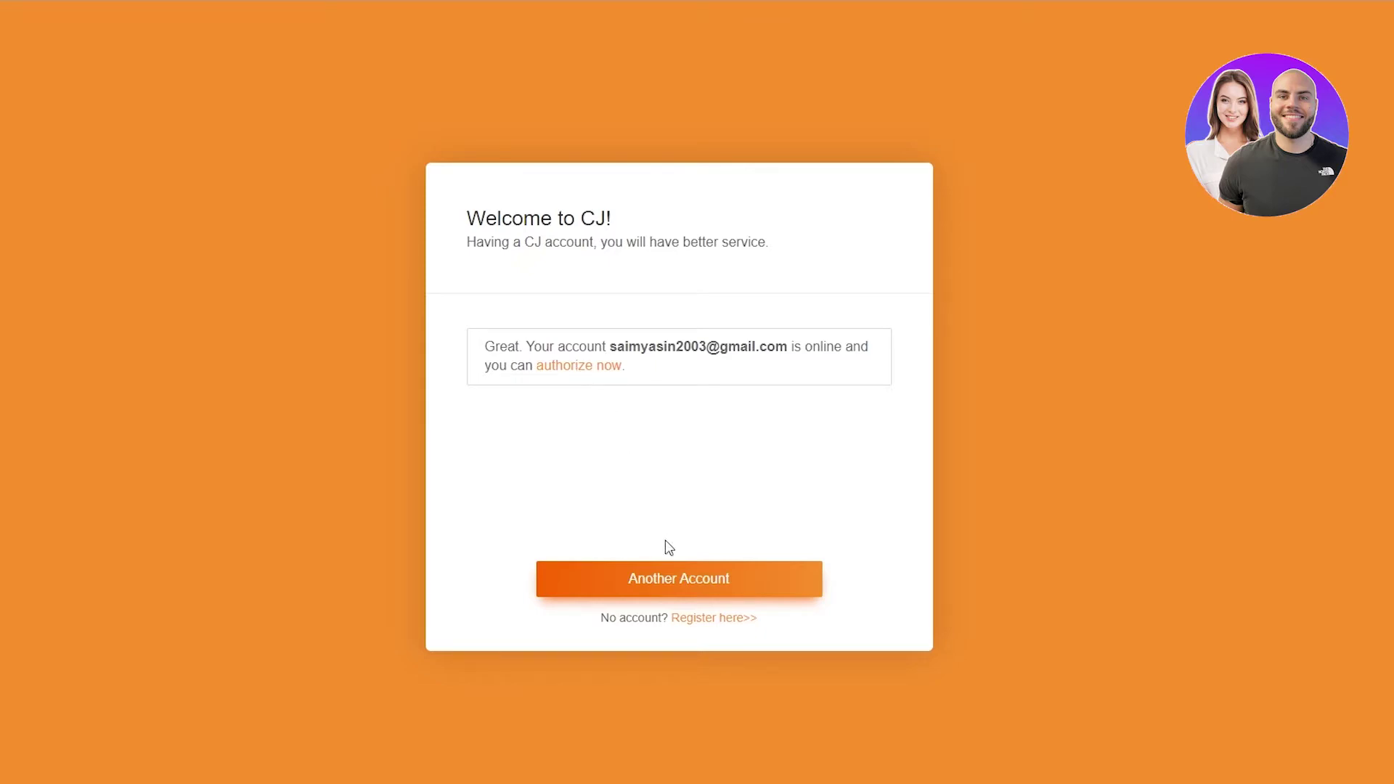
- Authorize the store with the CJ account, review Authorization Success, and go to the CJ homepage
left_click(577, 367)
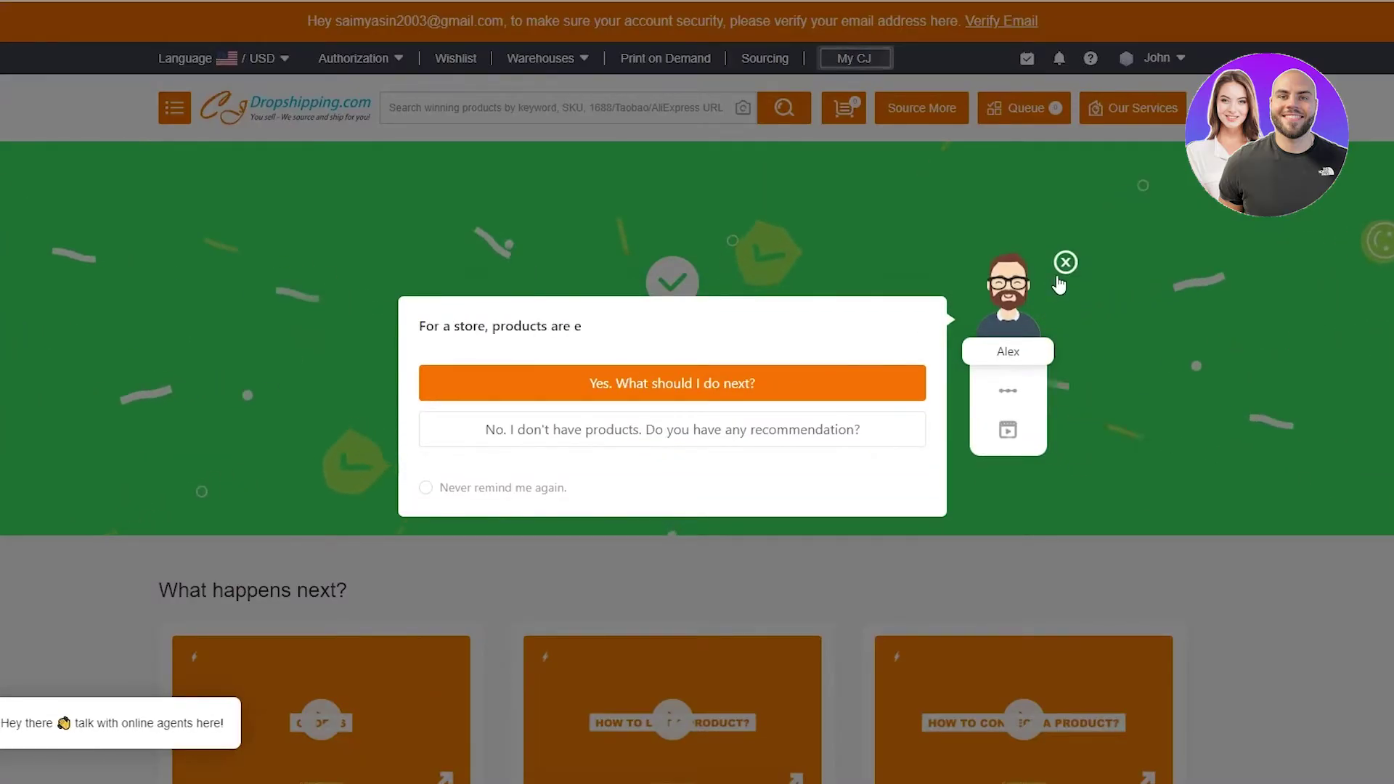
left_click(1061, 273)
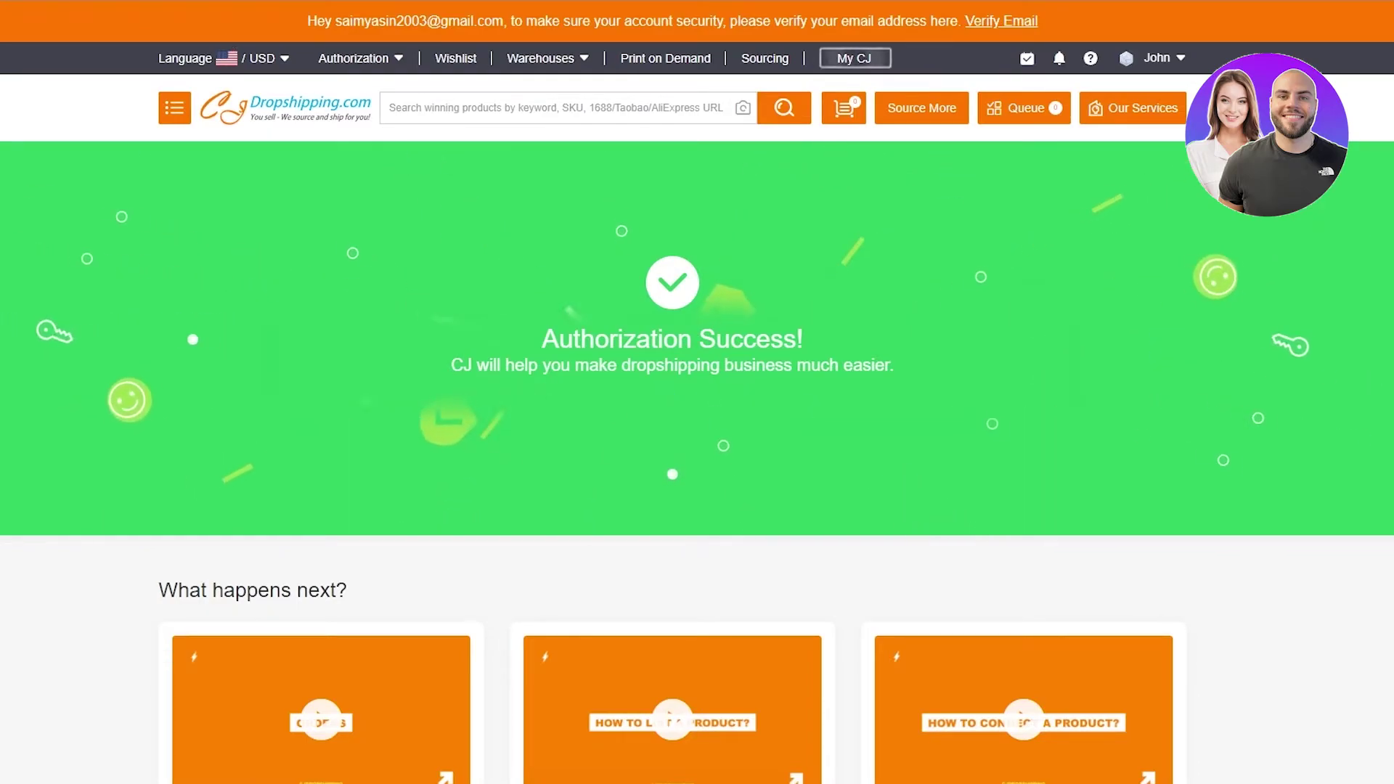
scroll(537, 261, "down", 8)
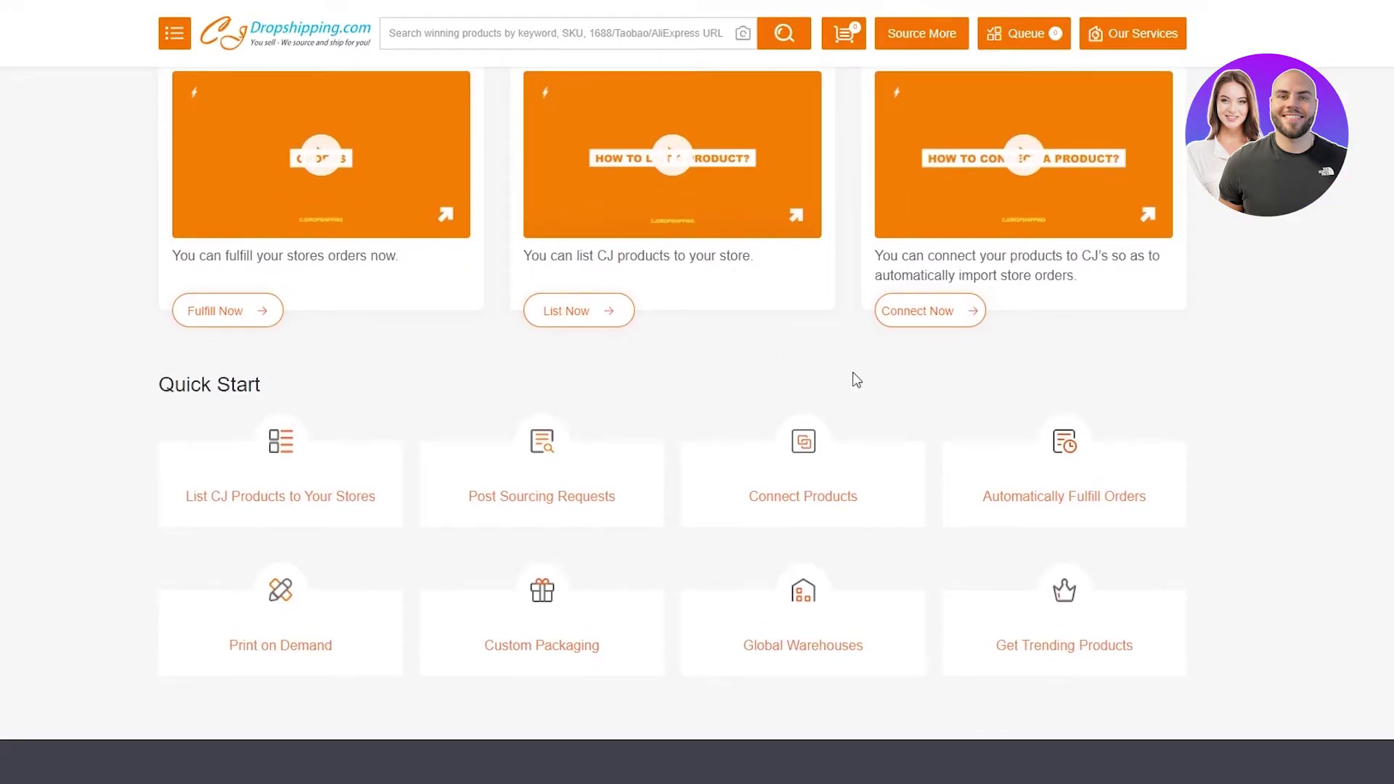
scroll(1273, 314, "down", 5)
scroll(1273, 313, "up", 13)
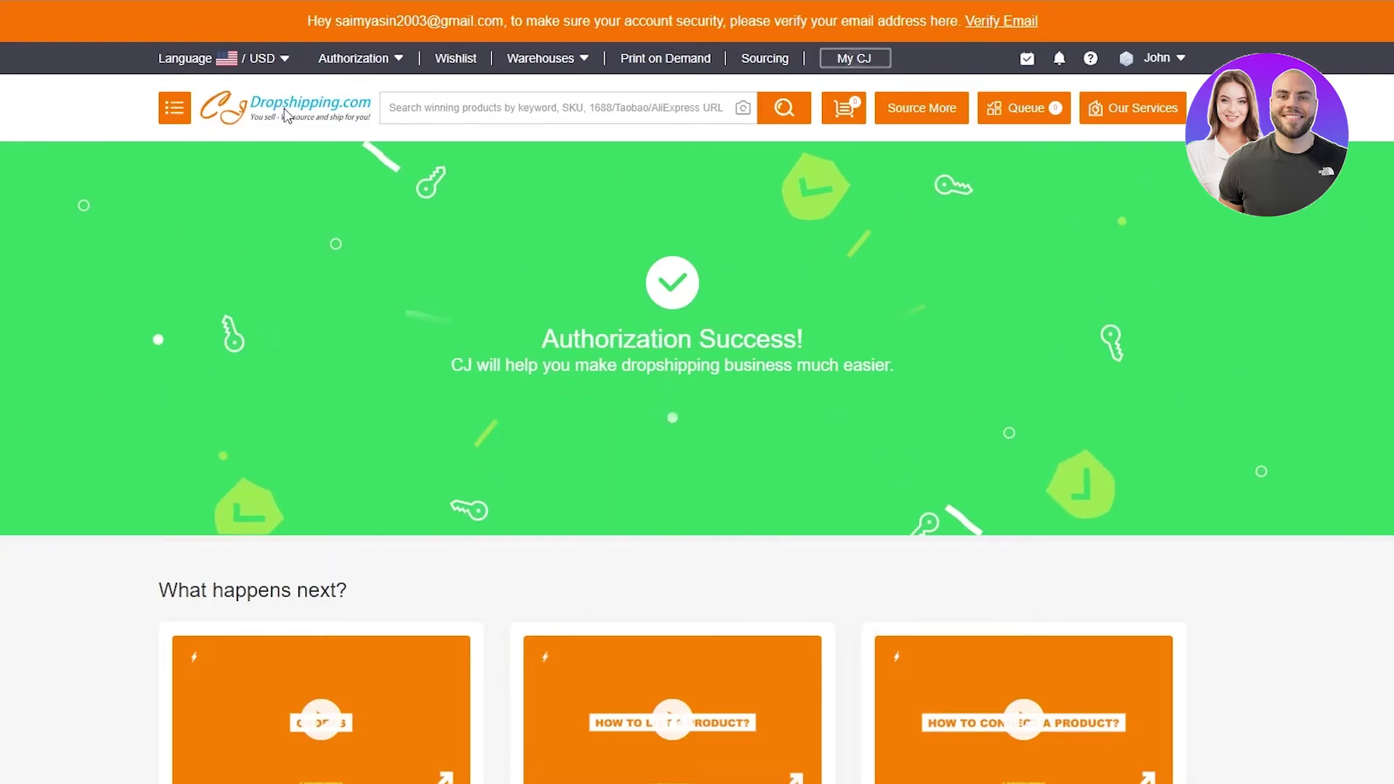
left_click(285, 113)
- Close the chat assistant and open Connect on the Print on Demand 3D LED Moon Night Light card
scroll(1222, 325, "down", 10)
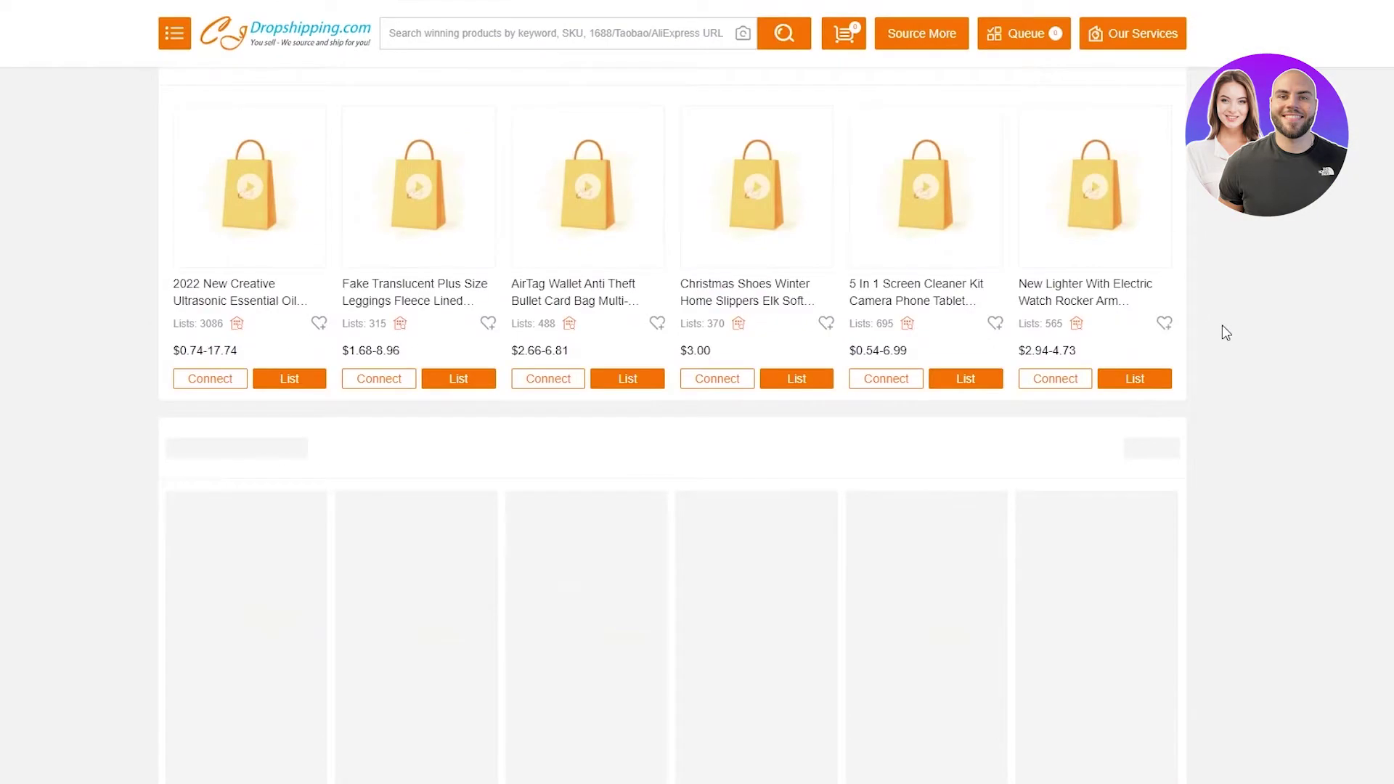
left_click(1065, 262)
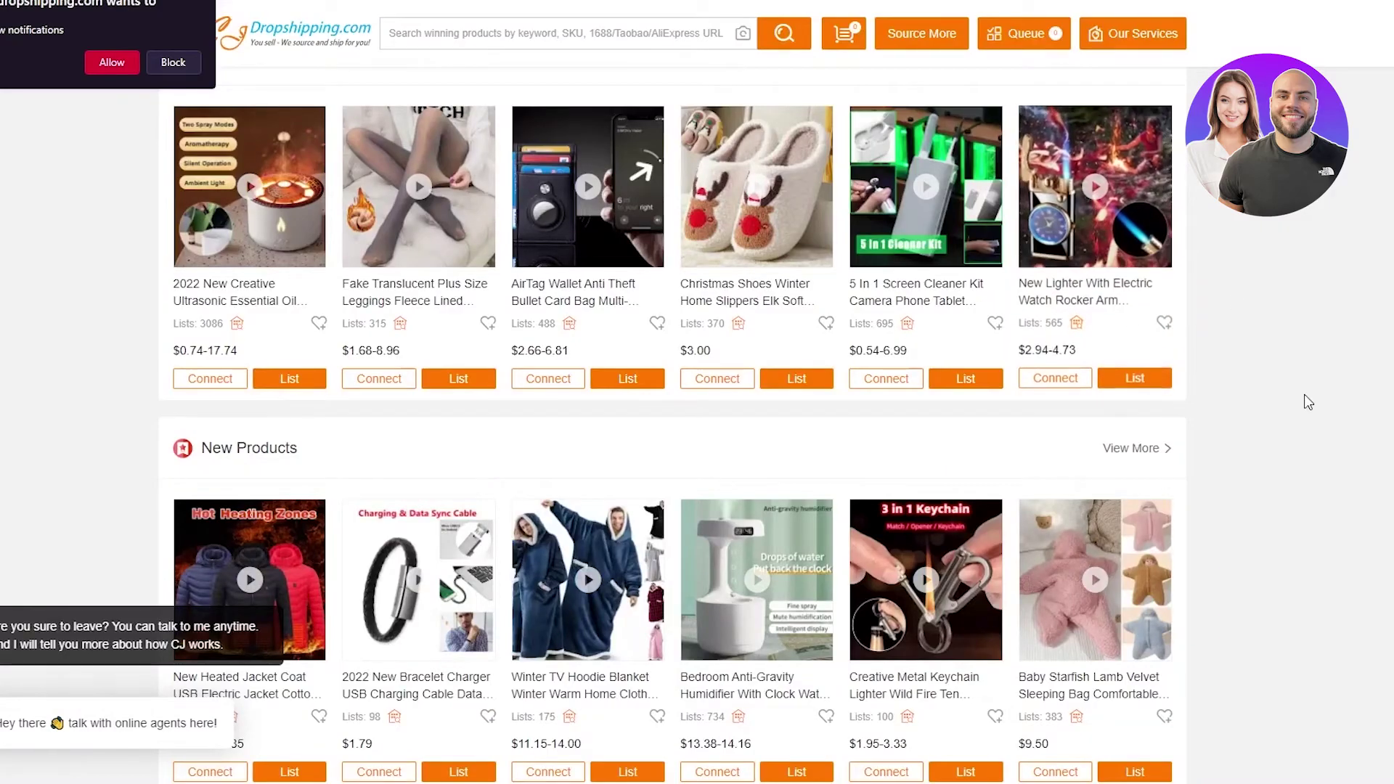
scroll(1309, 402, "down", 4)
scroll(1309, 402, "down", 5)
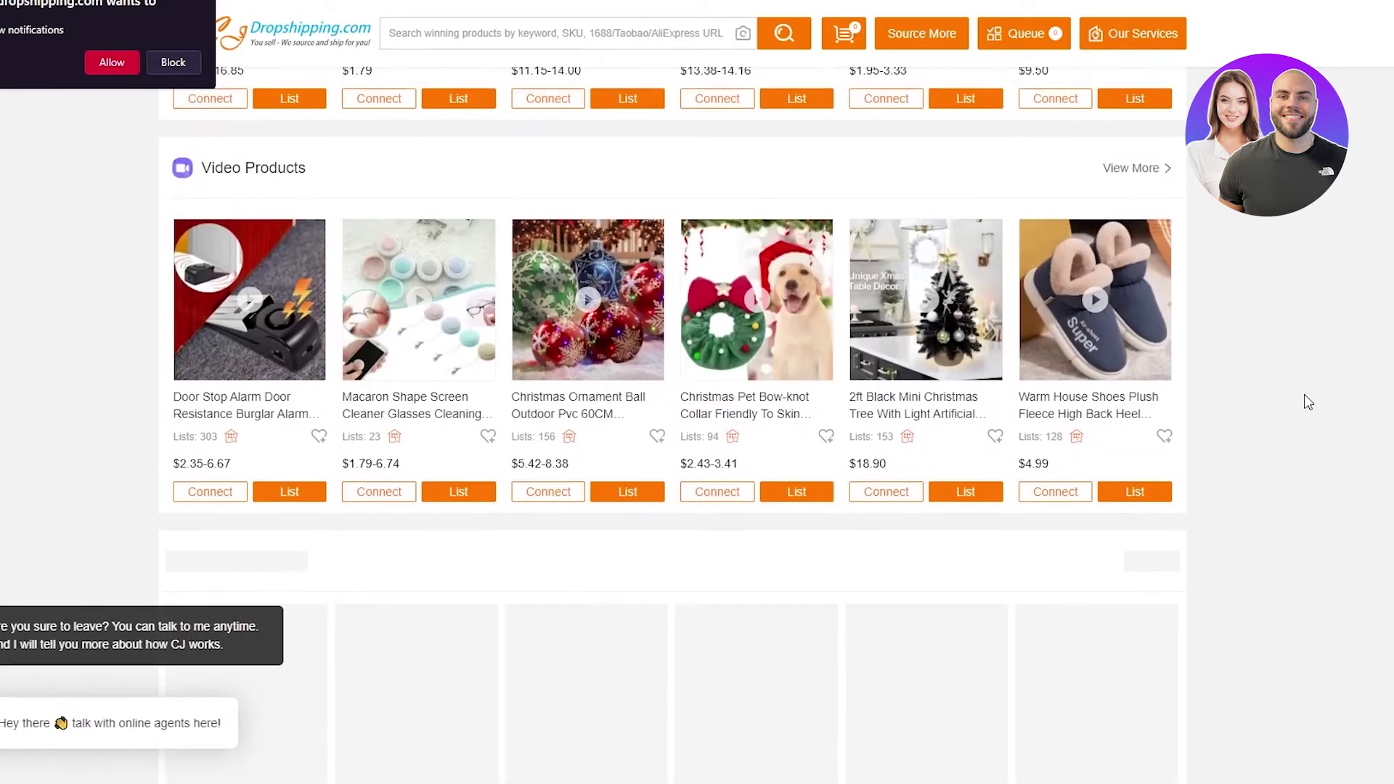
scroll(1306, 399, "down", 4)
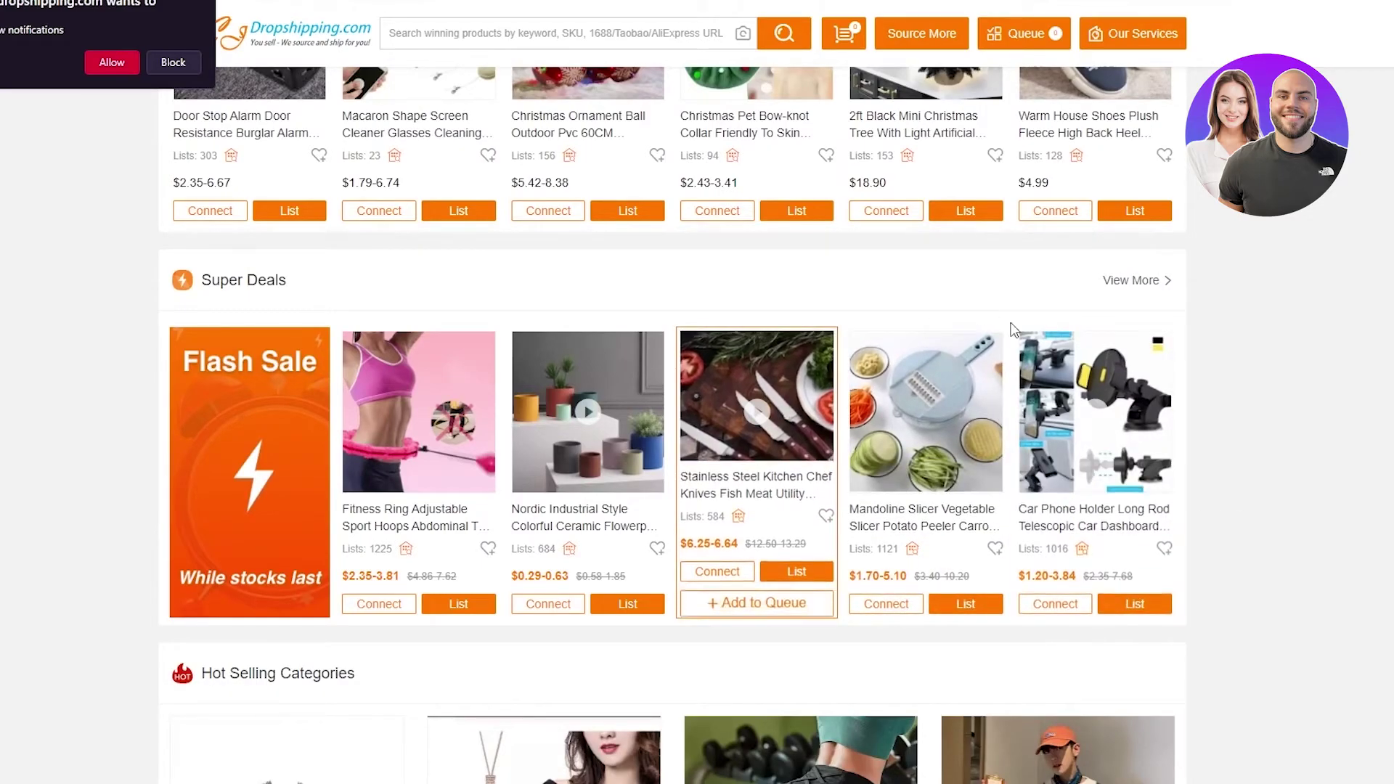
scroll(1072, 492, "down", 10)
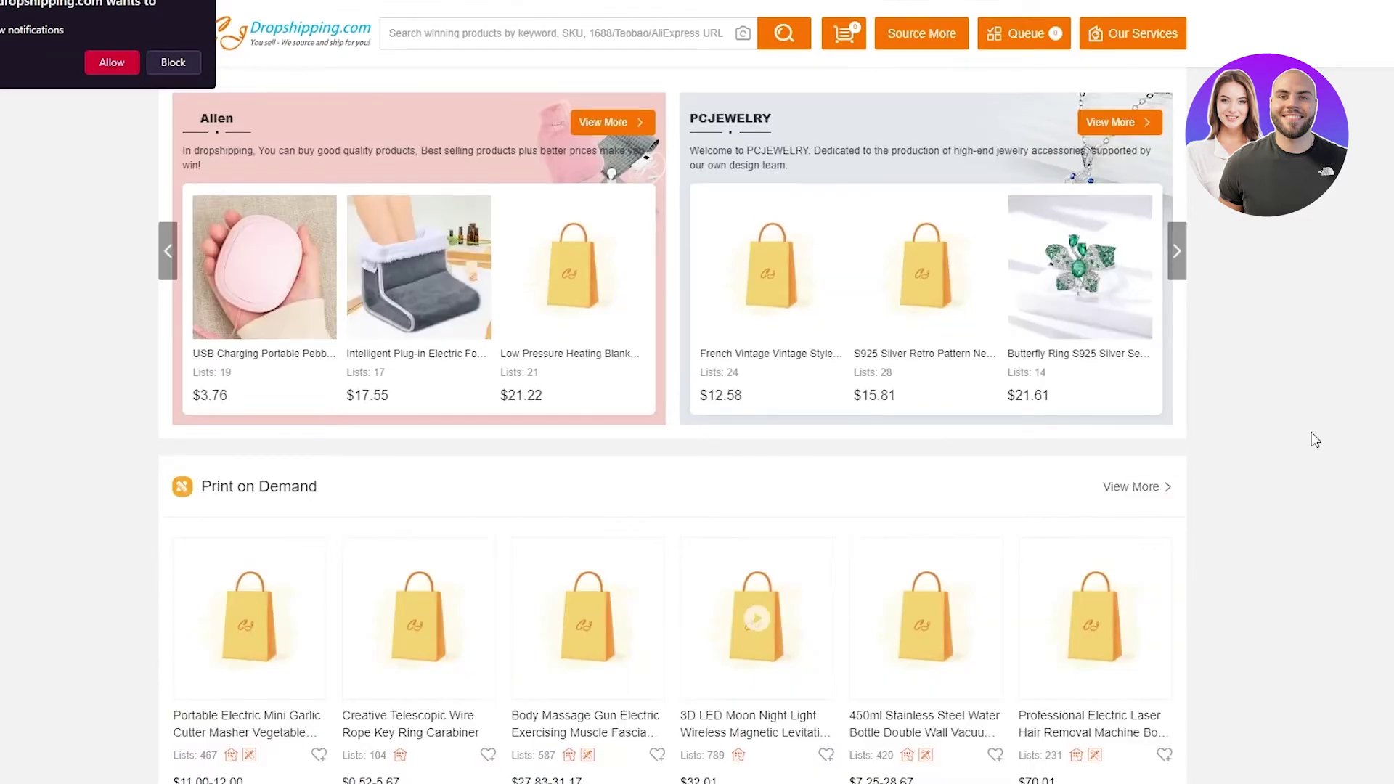
scroll(1311, 439, "down", 4)
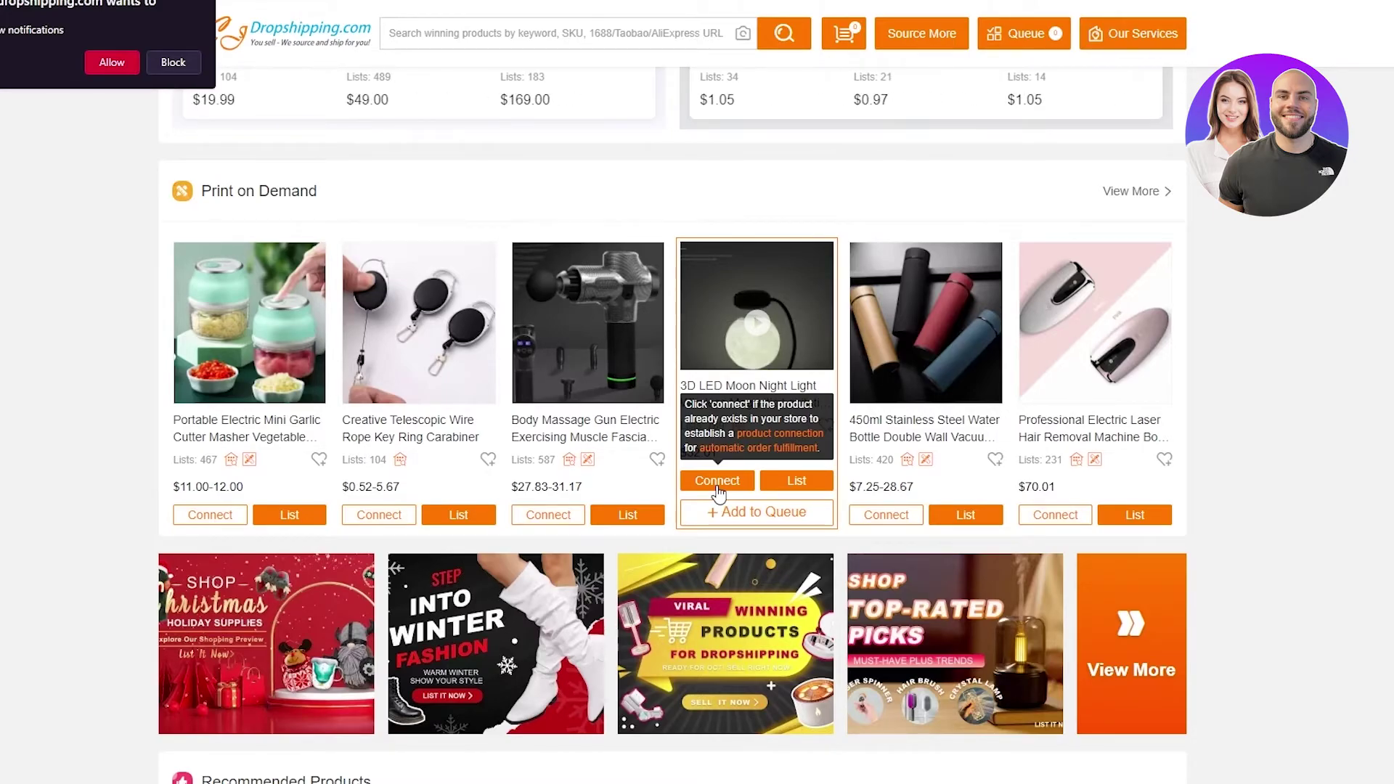
left_click(718, 487)
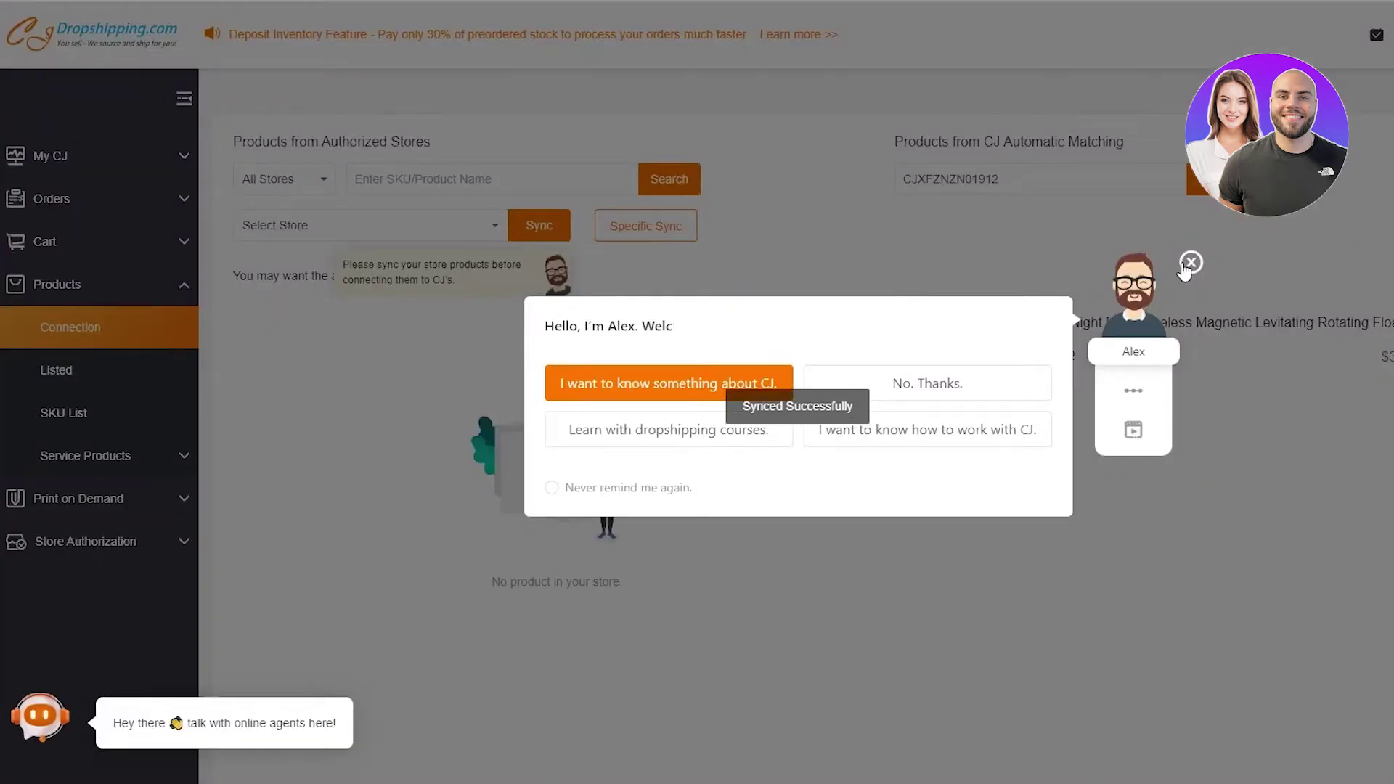
- Dismiss the welcome pop-up, select the connected Shopify store, and confirm syncing its products
left_click(1188, 265)
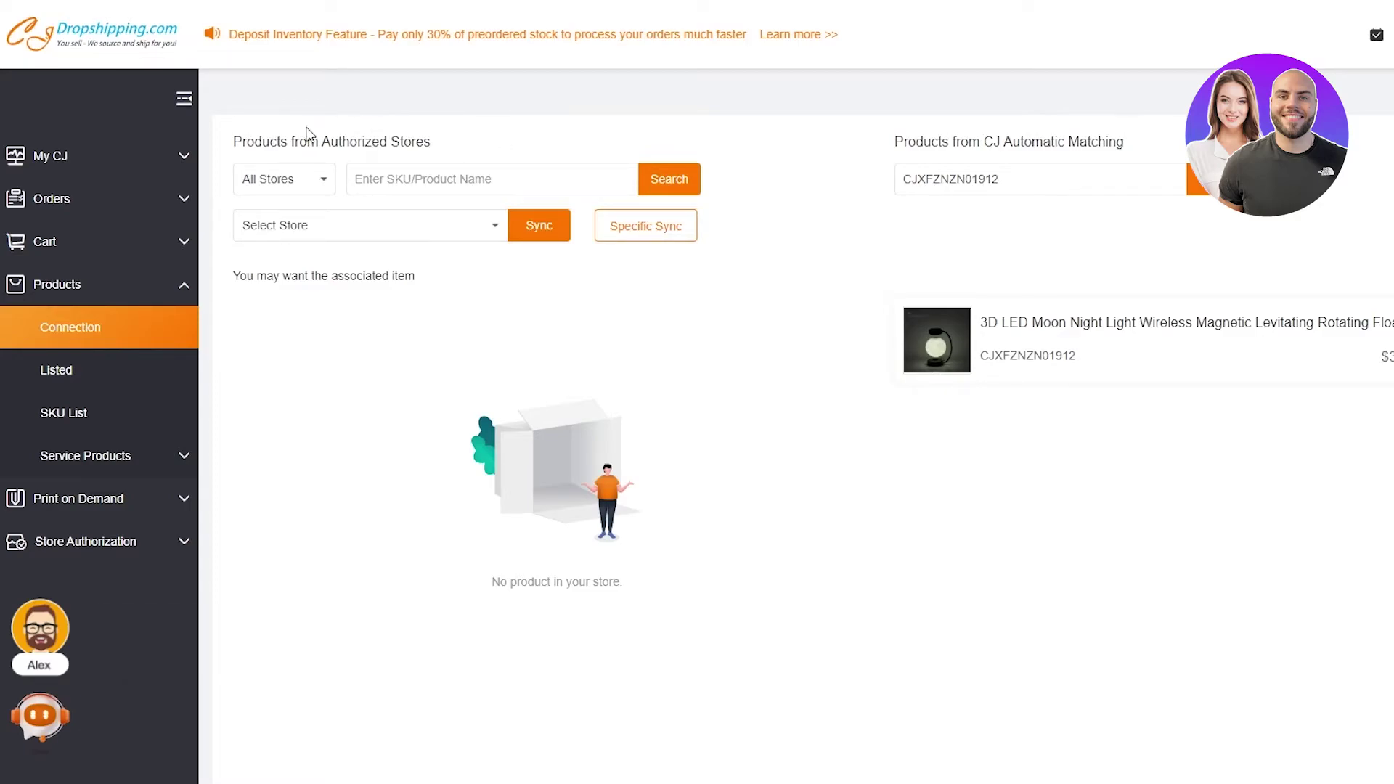
left_click(487, 230)
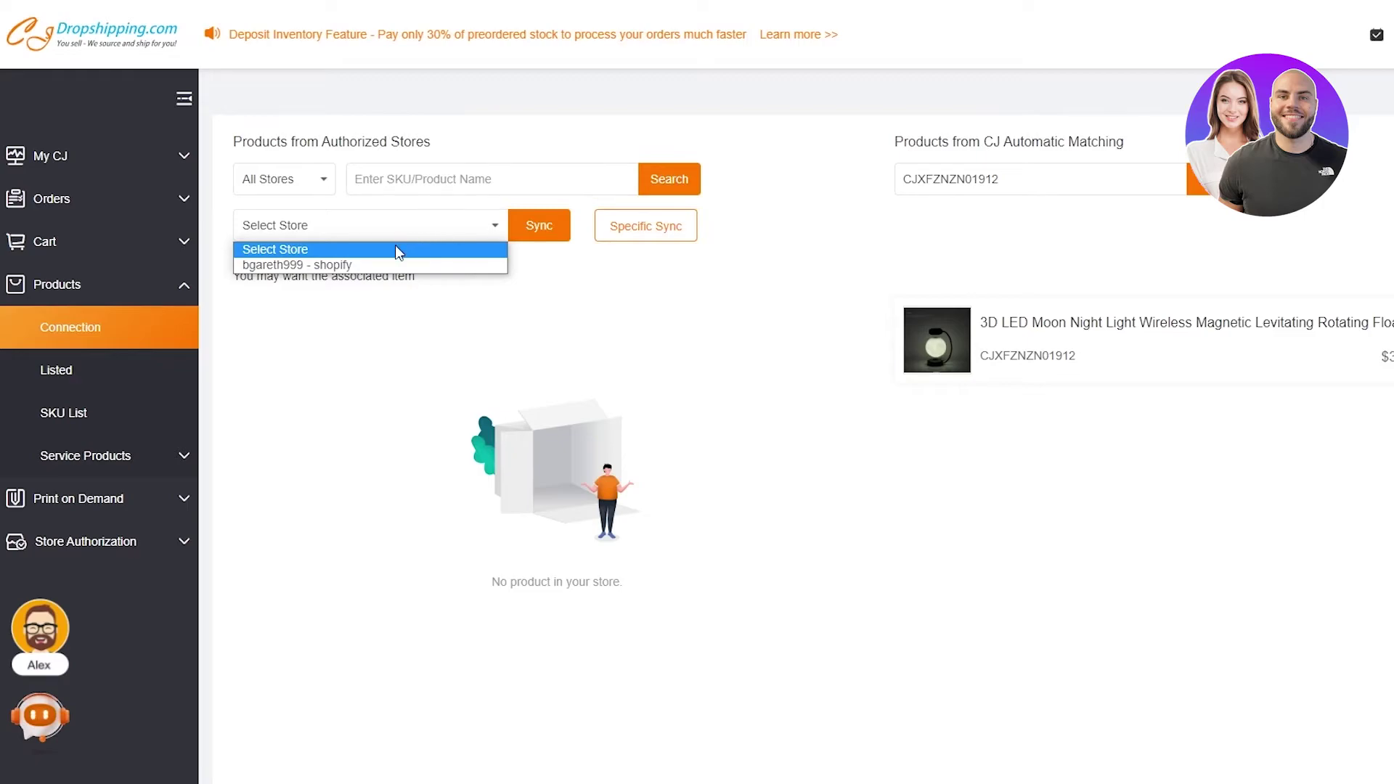
left_click(381, 266)
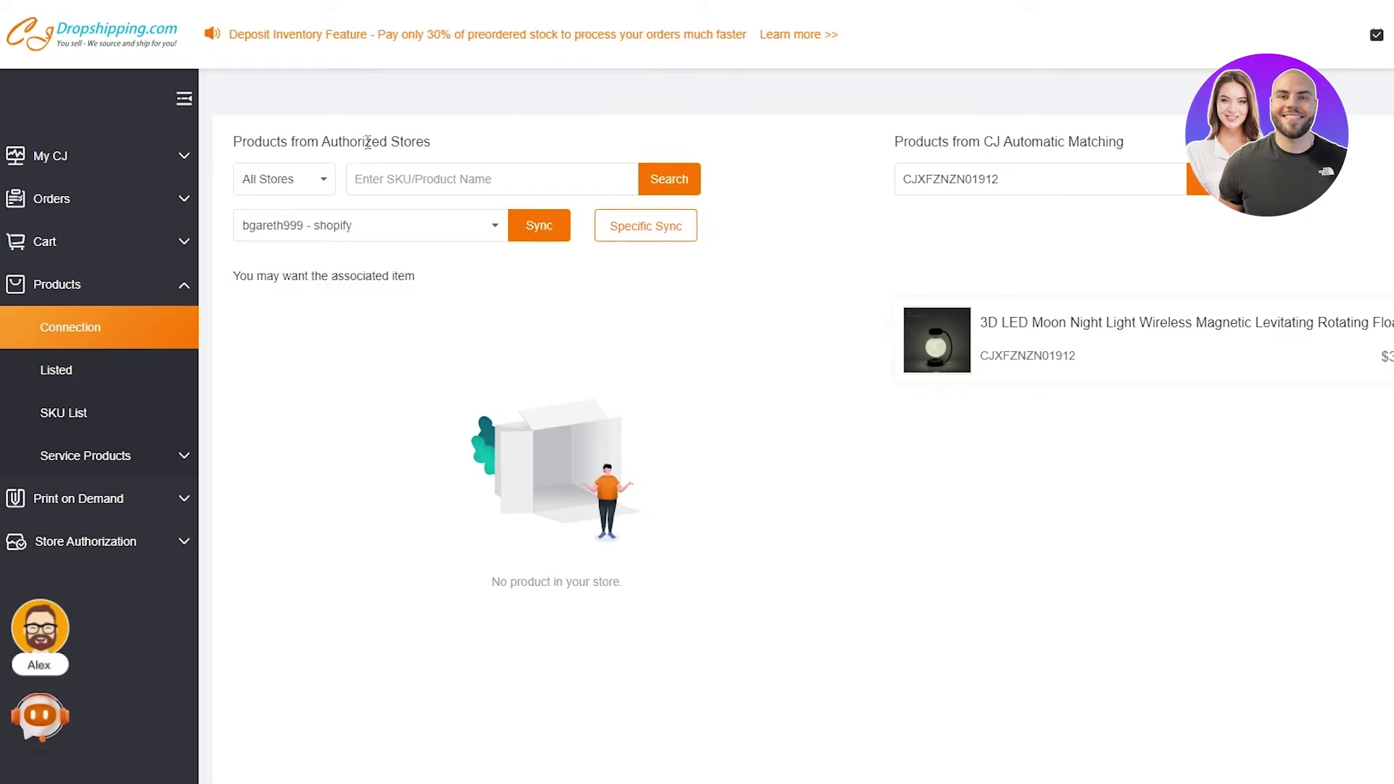
left_click(425, 233)
left_click(425, 233)
left_click(425, 234)
left_click(424, 234)
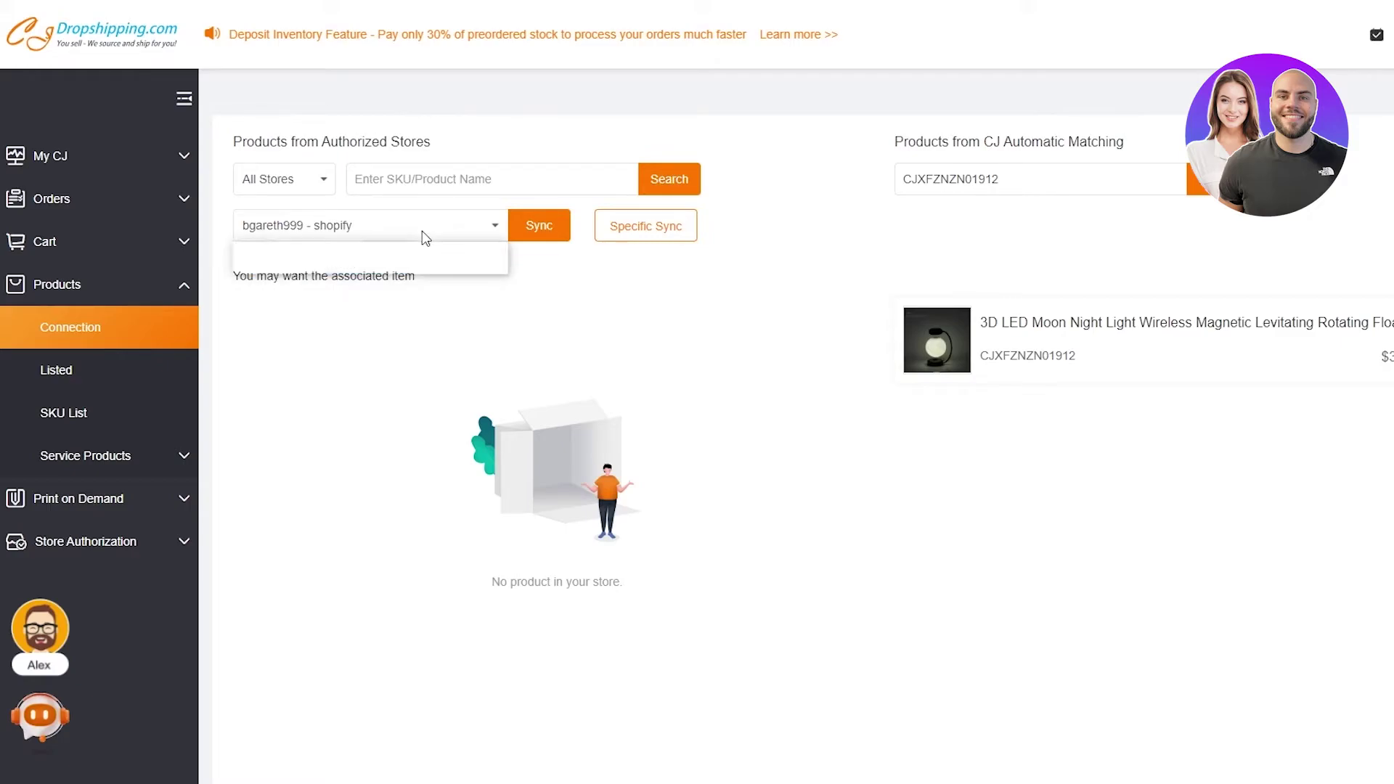
left_click(541, 225)
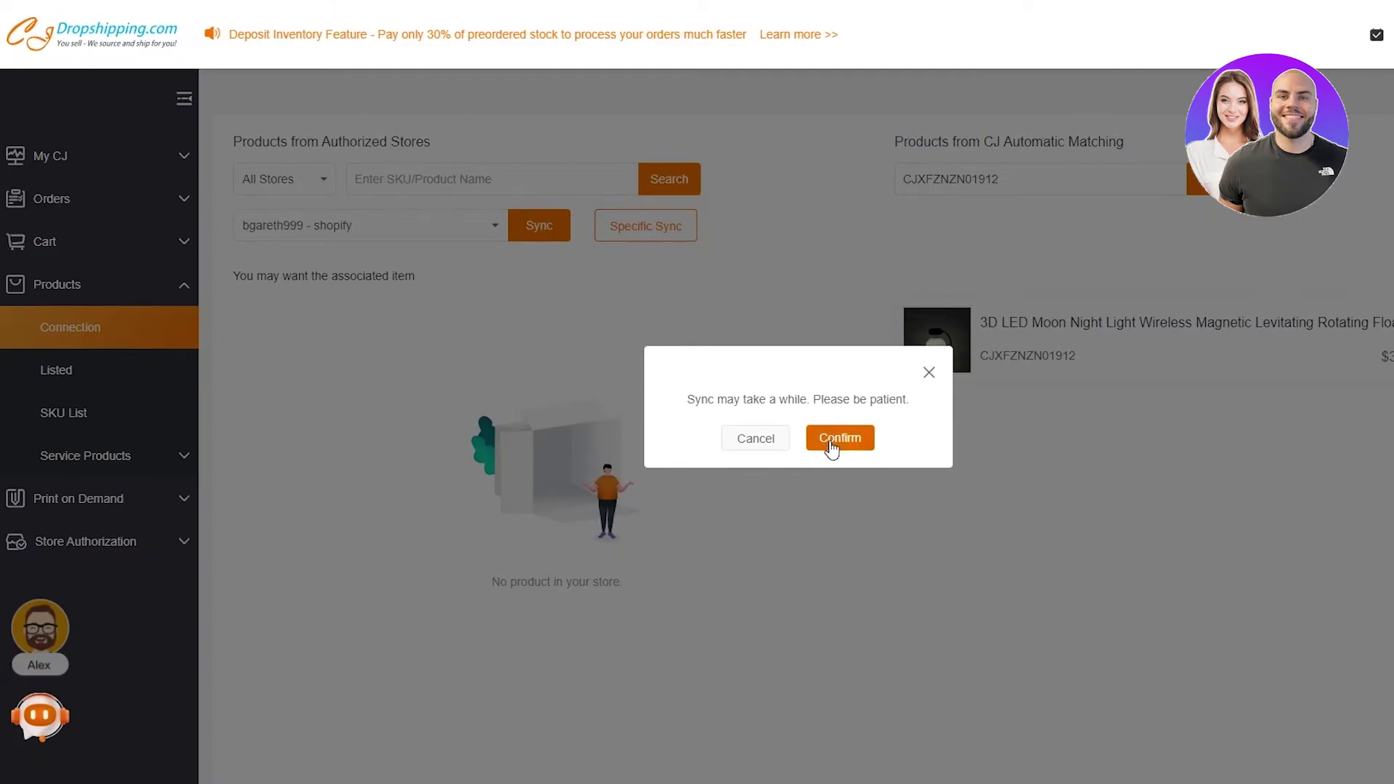
left_click(833, 440)
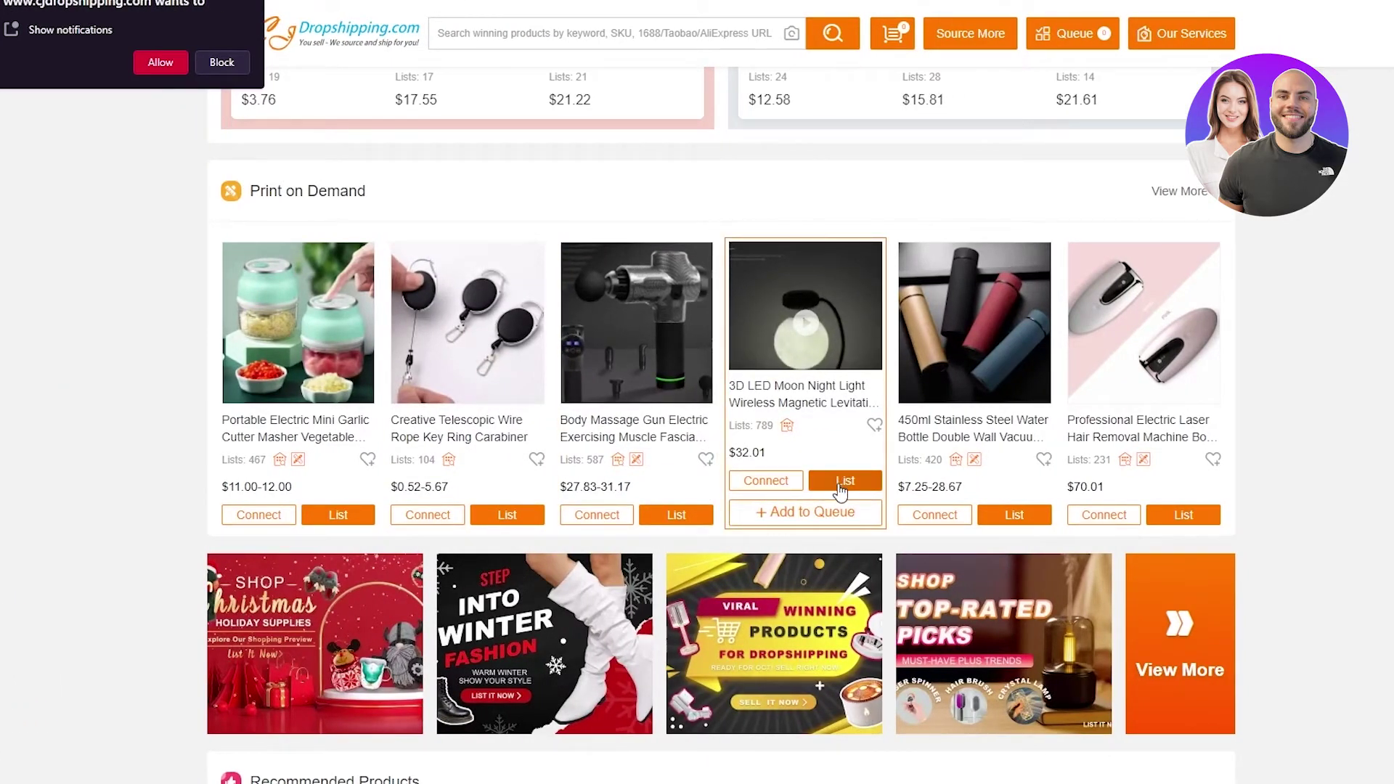
- Open the 3D LED Moon Night Light product page and bring up its Listing dialog
left_click(841, 491)
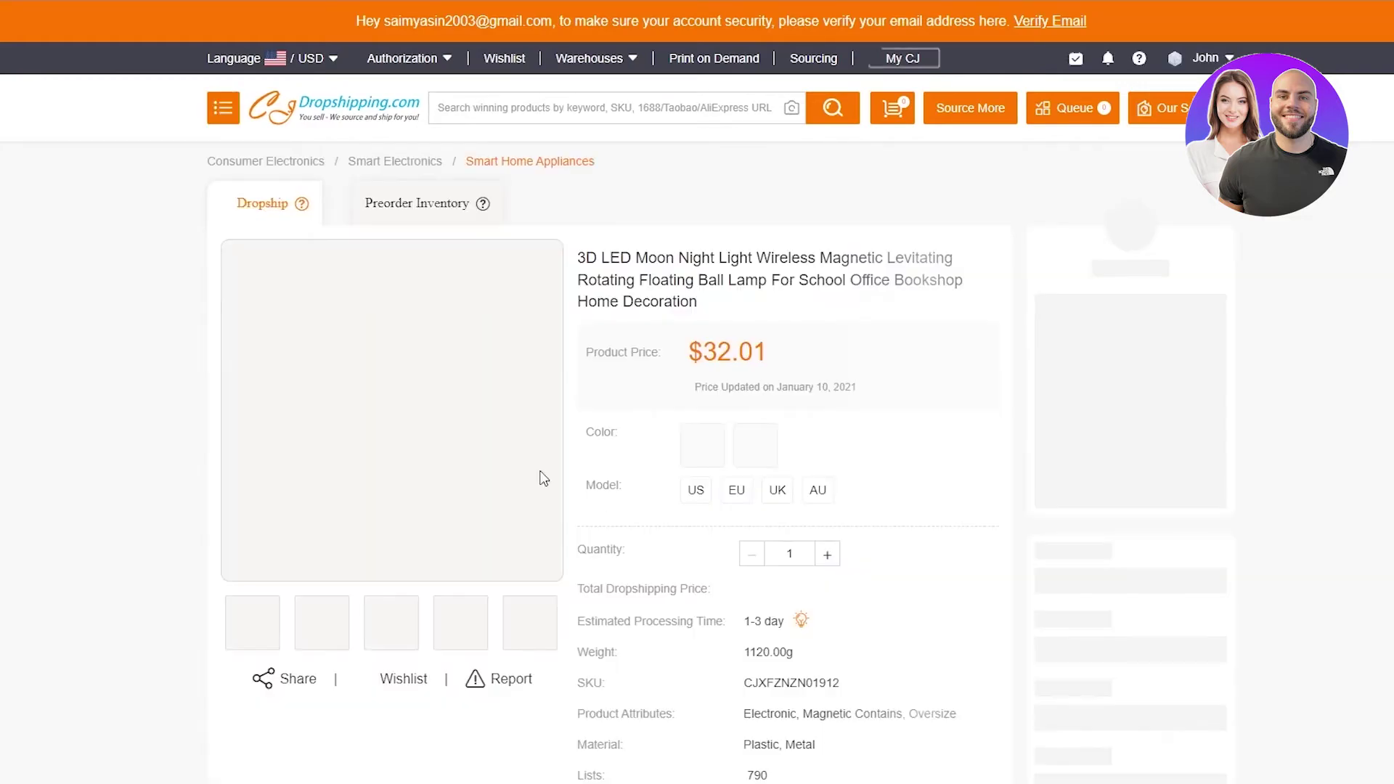
scroll(849, 320, "down", 6)
left_click(610, 367)
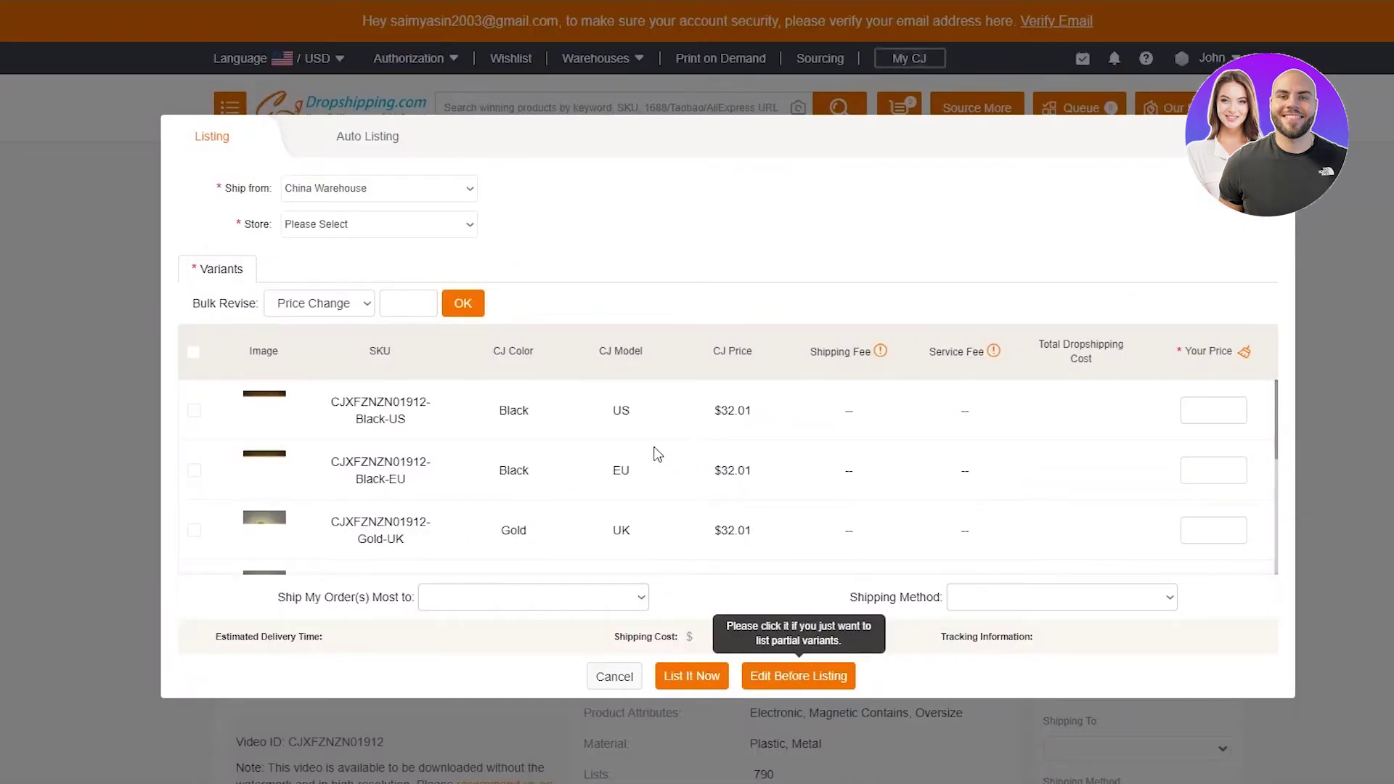
- Check the shipping warehouse and choose the connected Shopify store as the listing destination
scroll(592, 494, "down", 3)
scroll(593, 494, "up", 3)
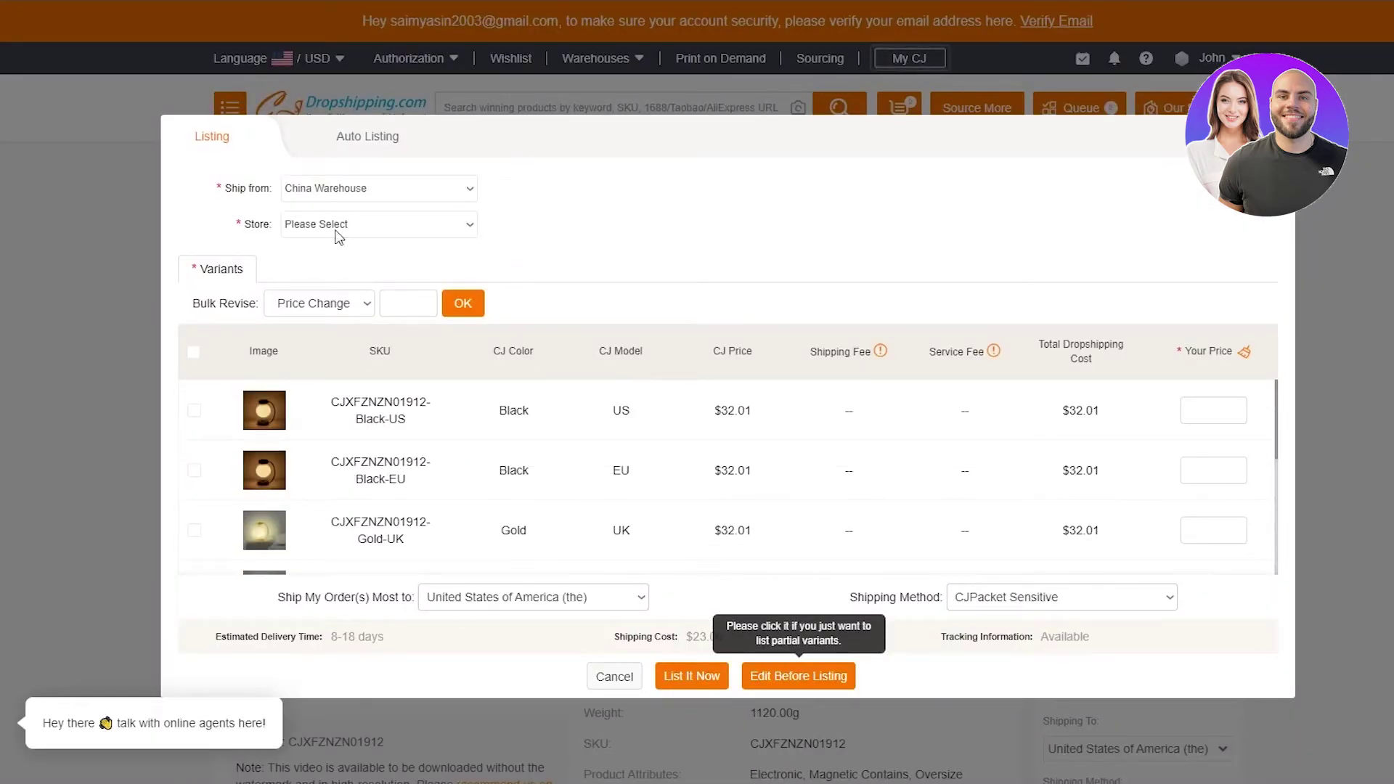
scroll(598, 433, "down", 3)
scroll(598, 433, "up", 3)
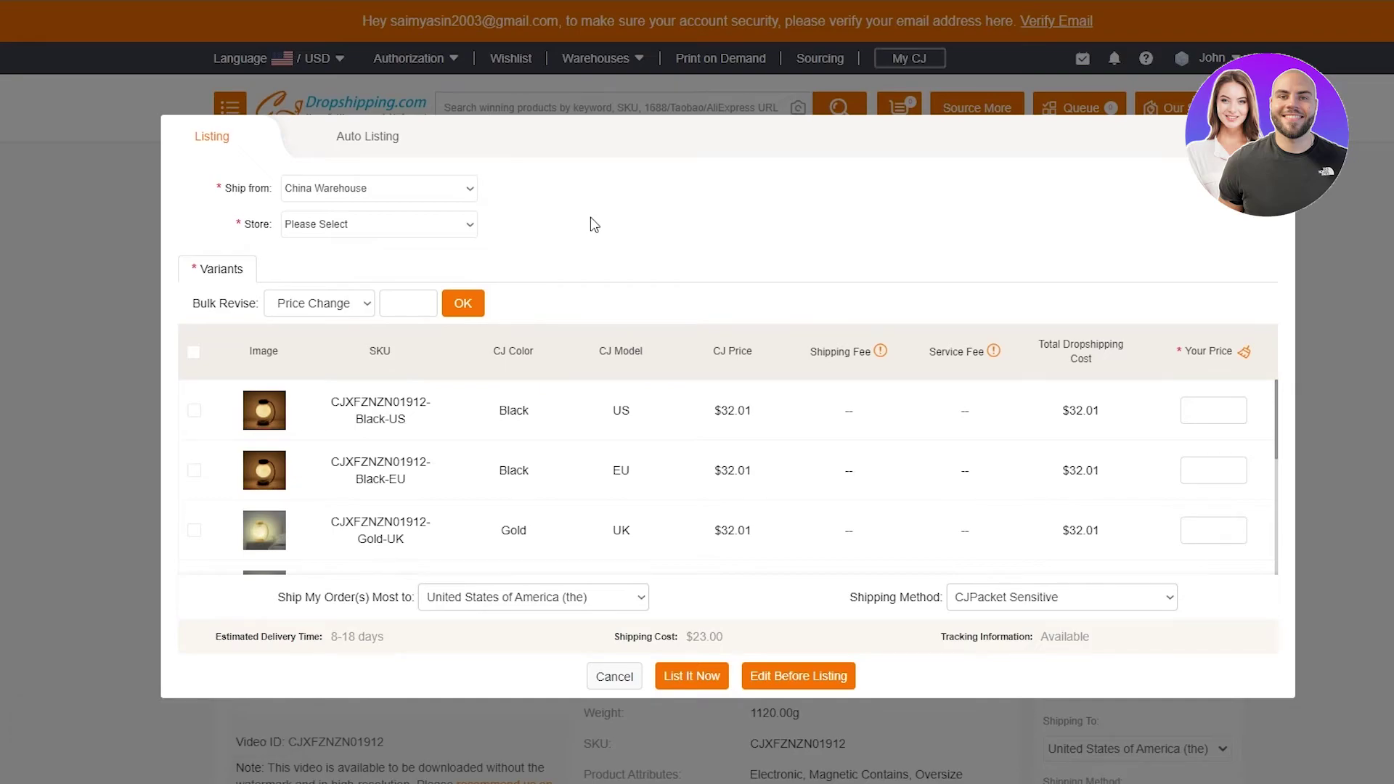
left_click(432, 193)
left_click(432, 193)
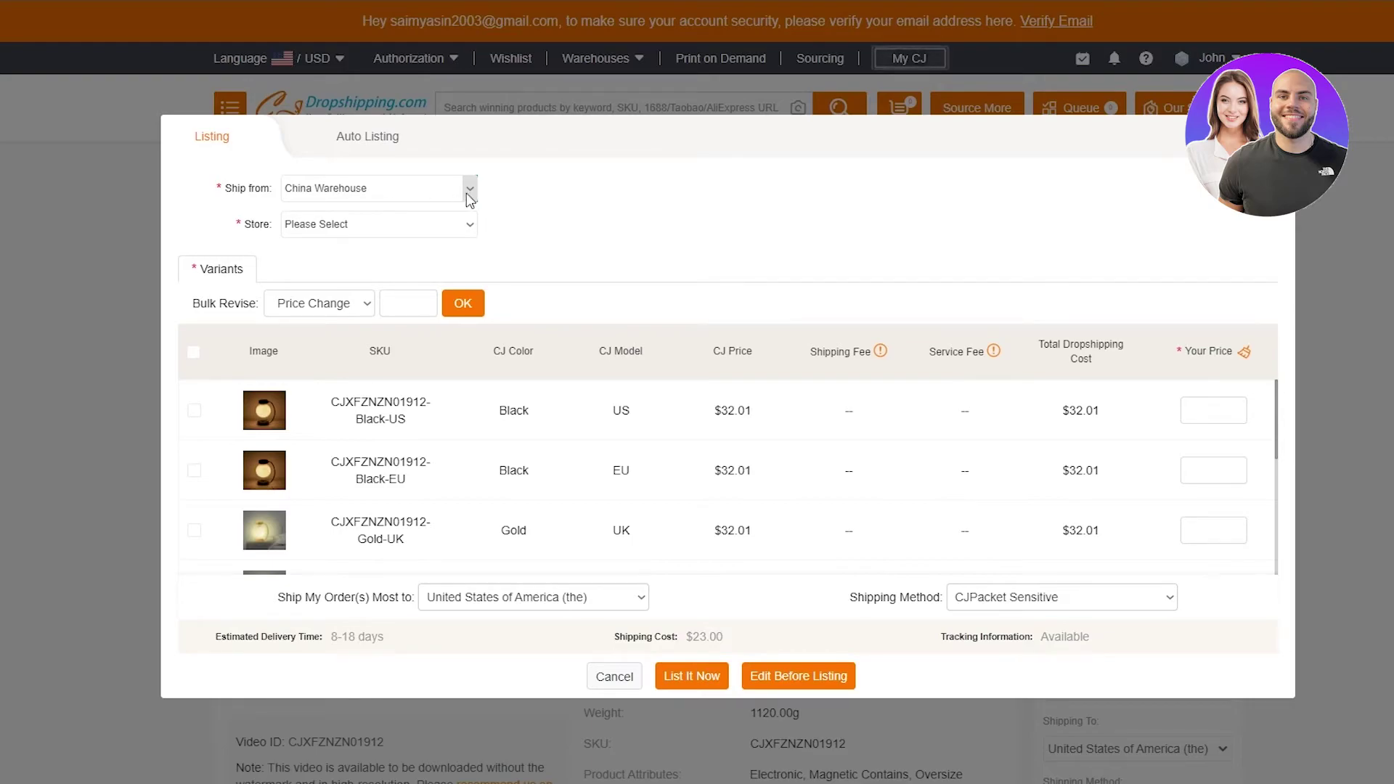
left_click(425, 224)
left_click(424, 223)
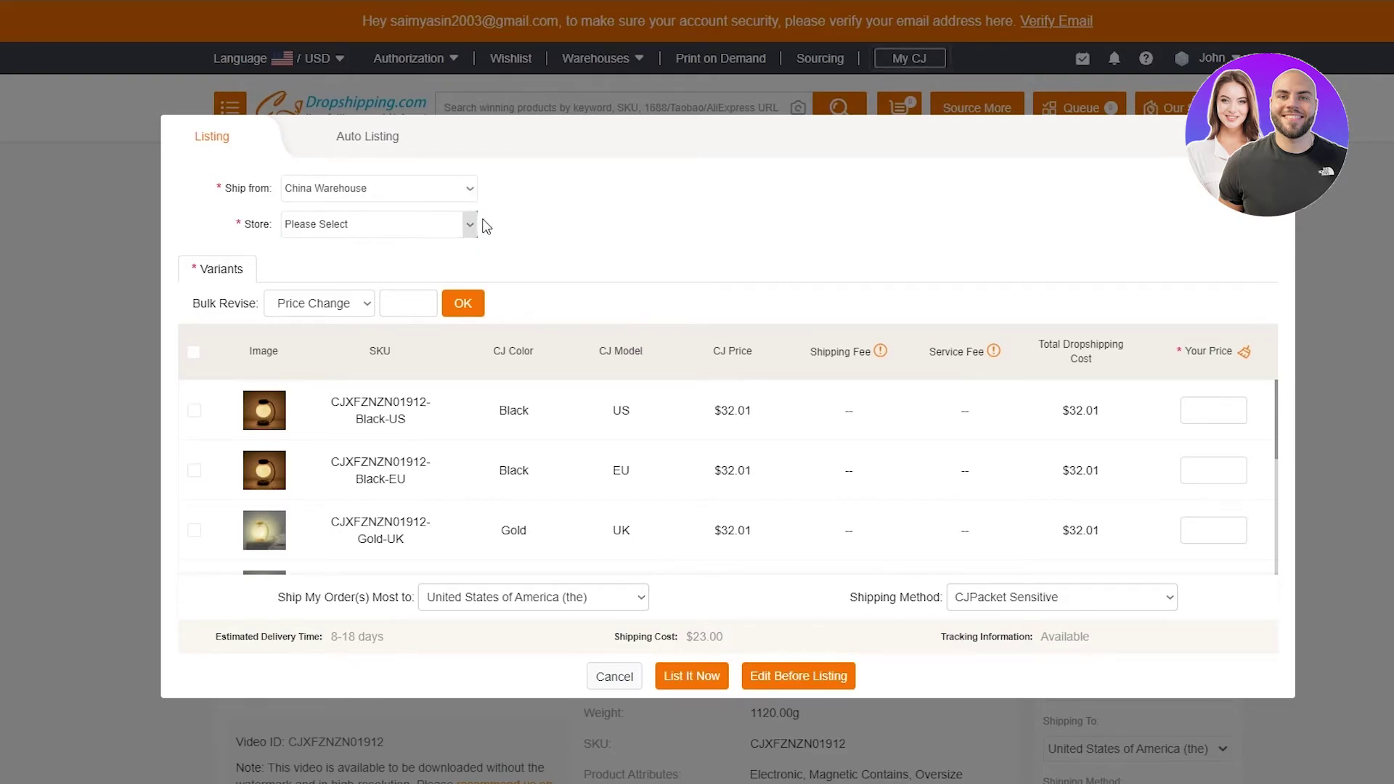
left_click(438, 221)
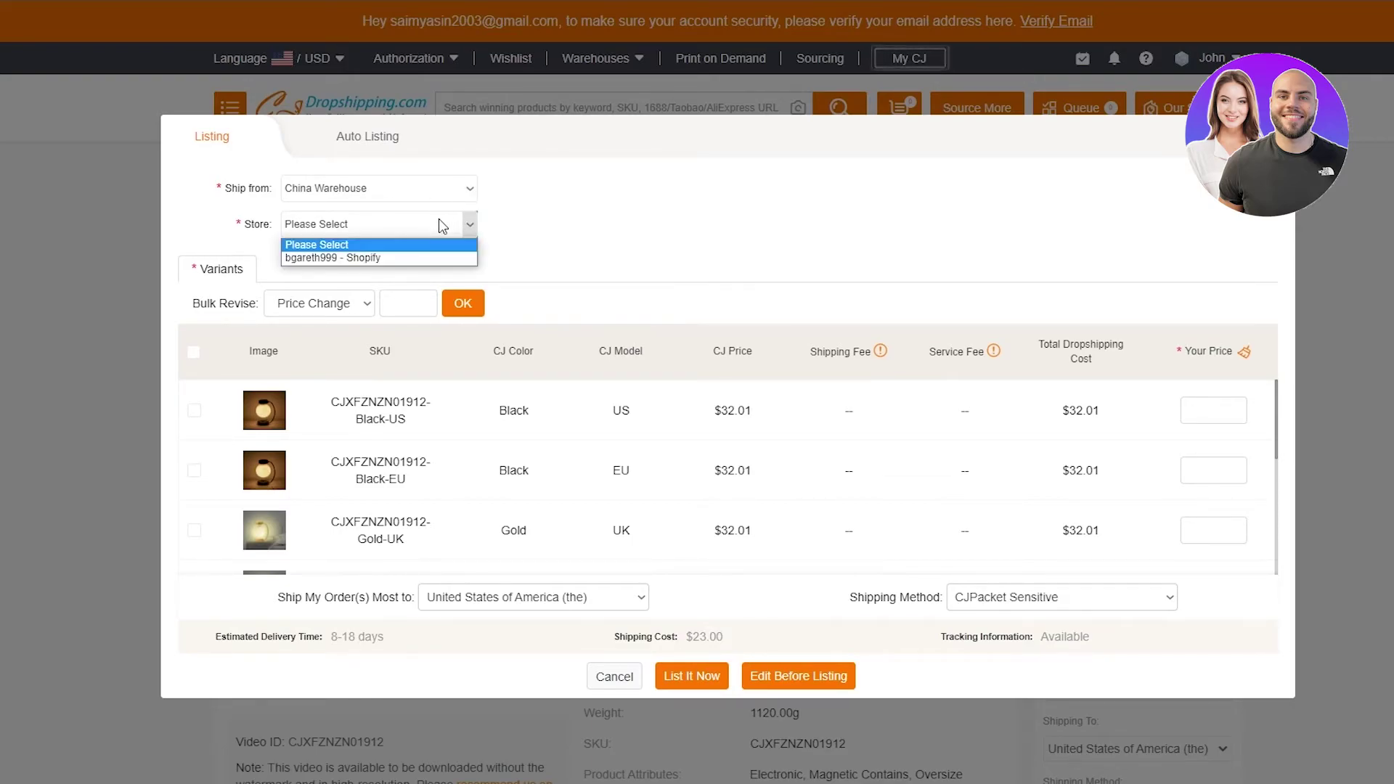
left_click(365, 258)
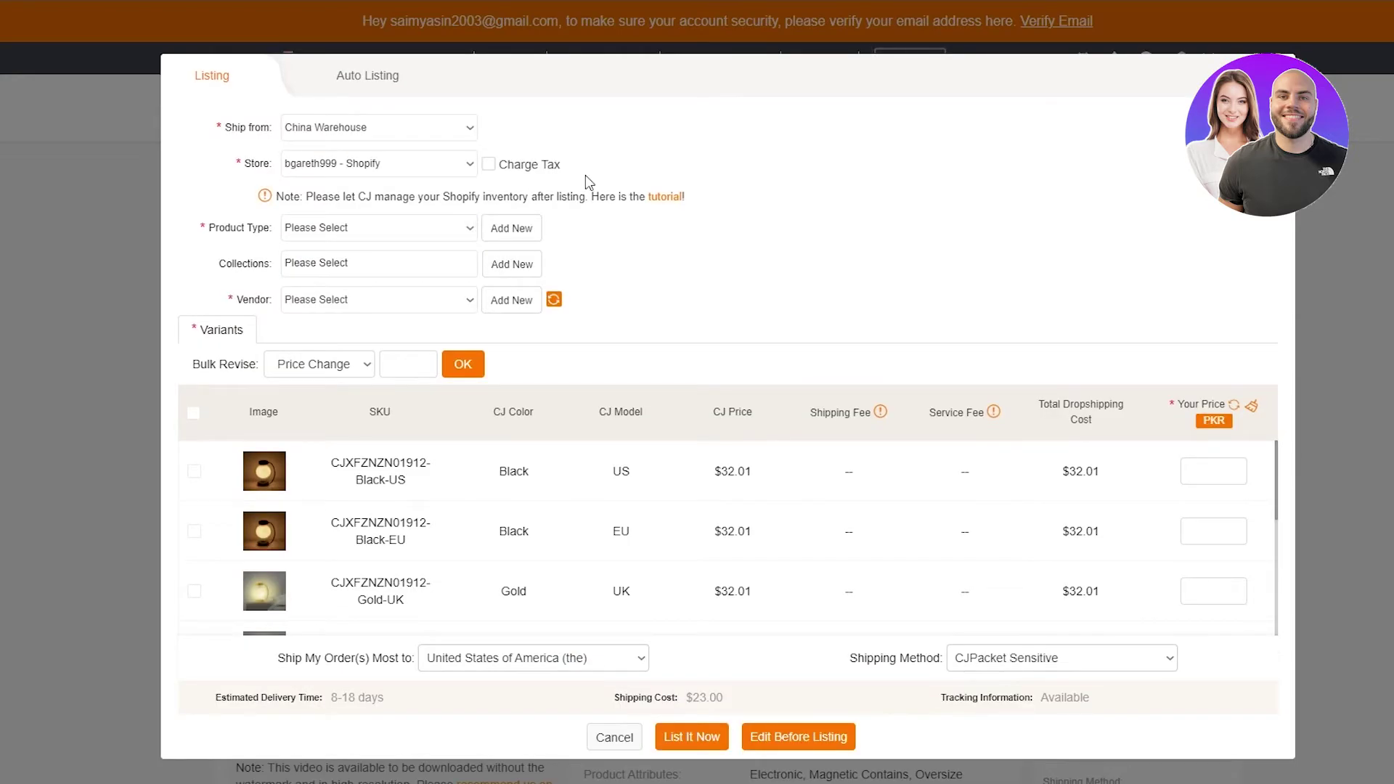
- Add a new product type named 'Electronics'
left_click(446, 226)
left_click(433, 228)
left_click(511, 228)
left_click(355, 238)
type("Lamp")
key("ctrl+a")
type("Electronics")
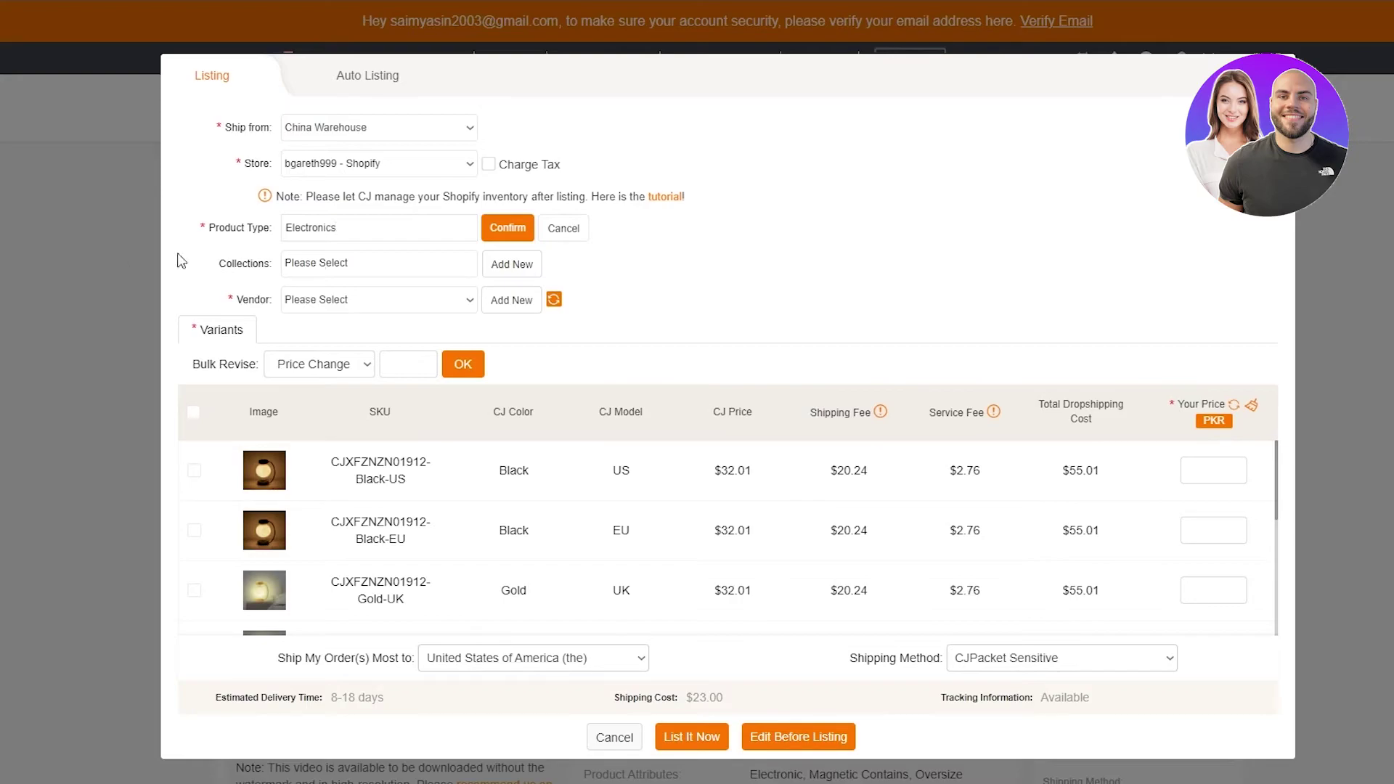
- Place the product in the Home page collection
left_click(367, 262)
left_click(415, 261)
type("L")
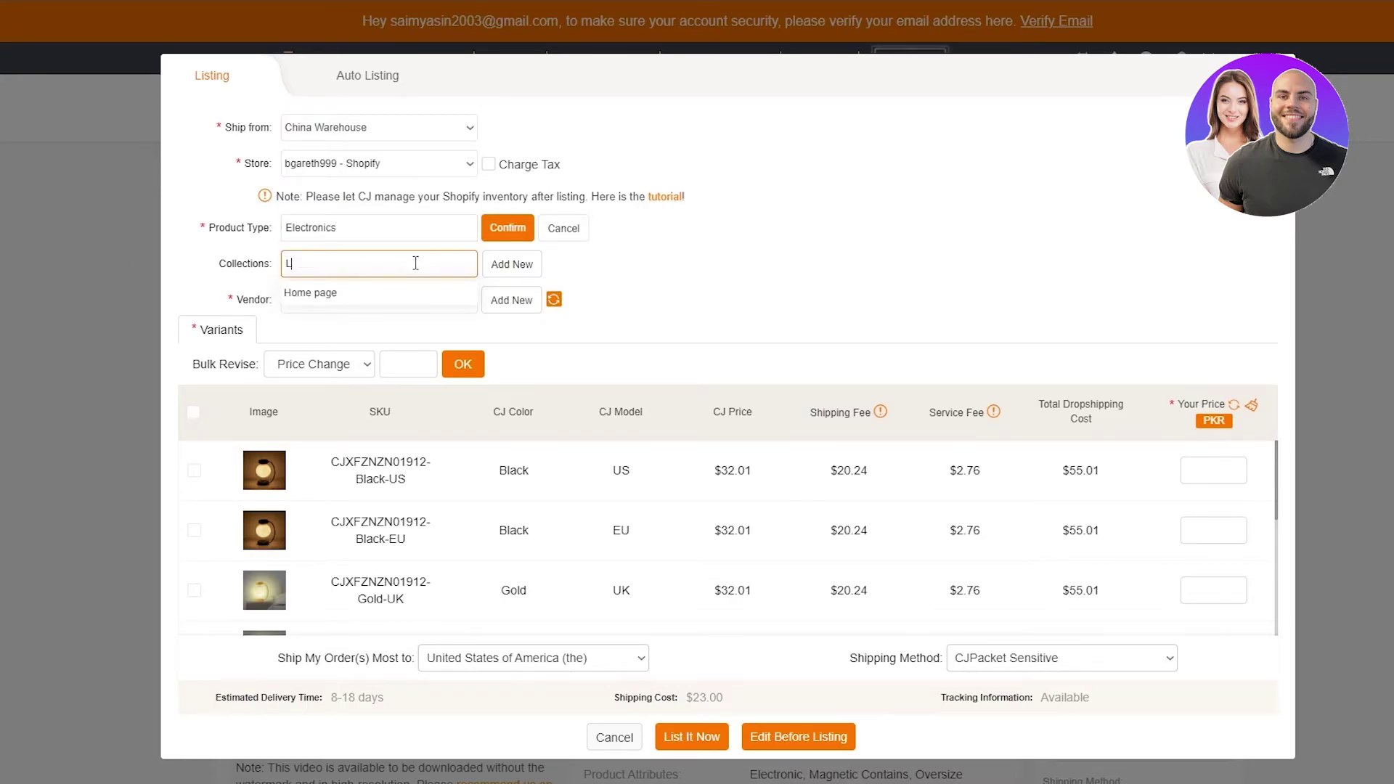
type("amps")
left_click(369, 293)
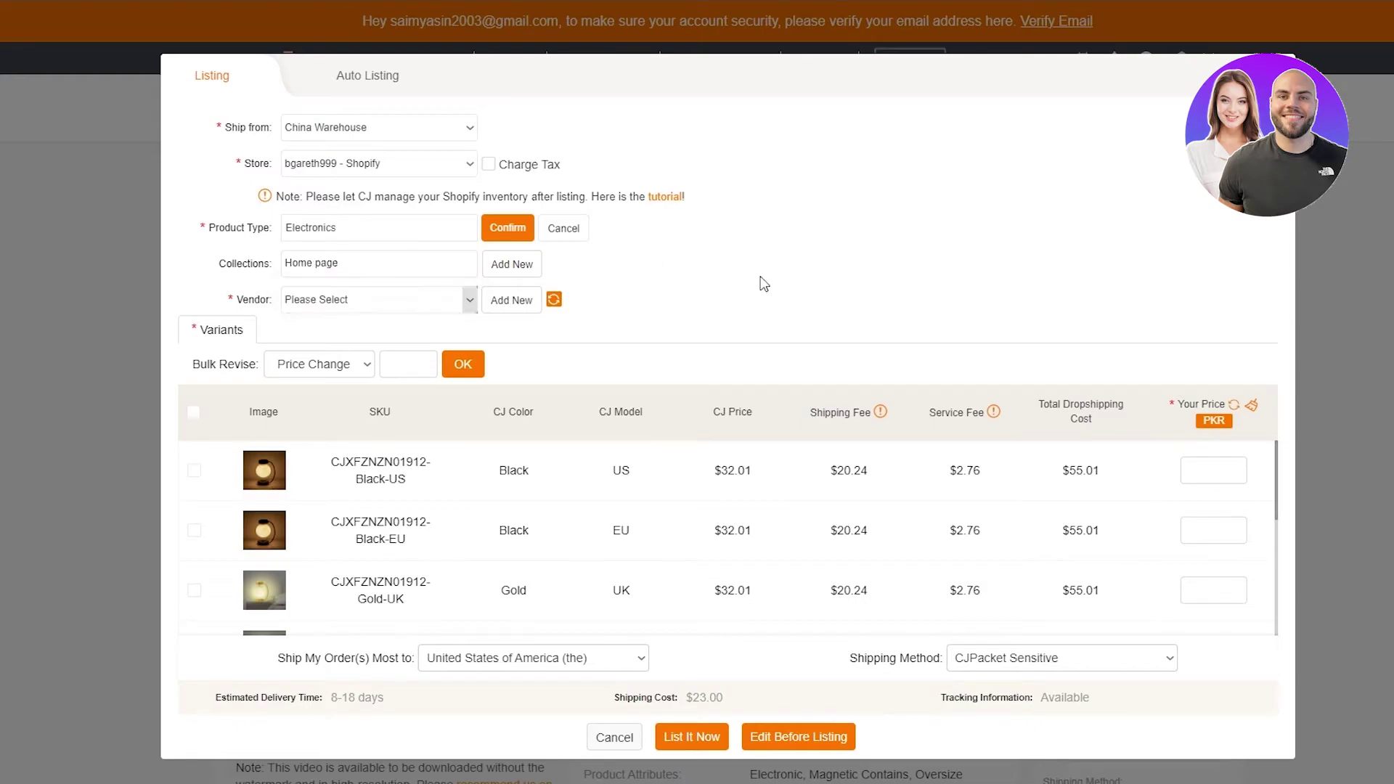
- Create and confirm a new vendor named 'Lamp Night'
left_click(424, 303)
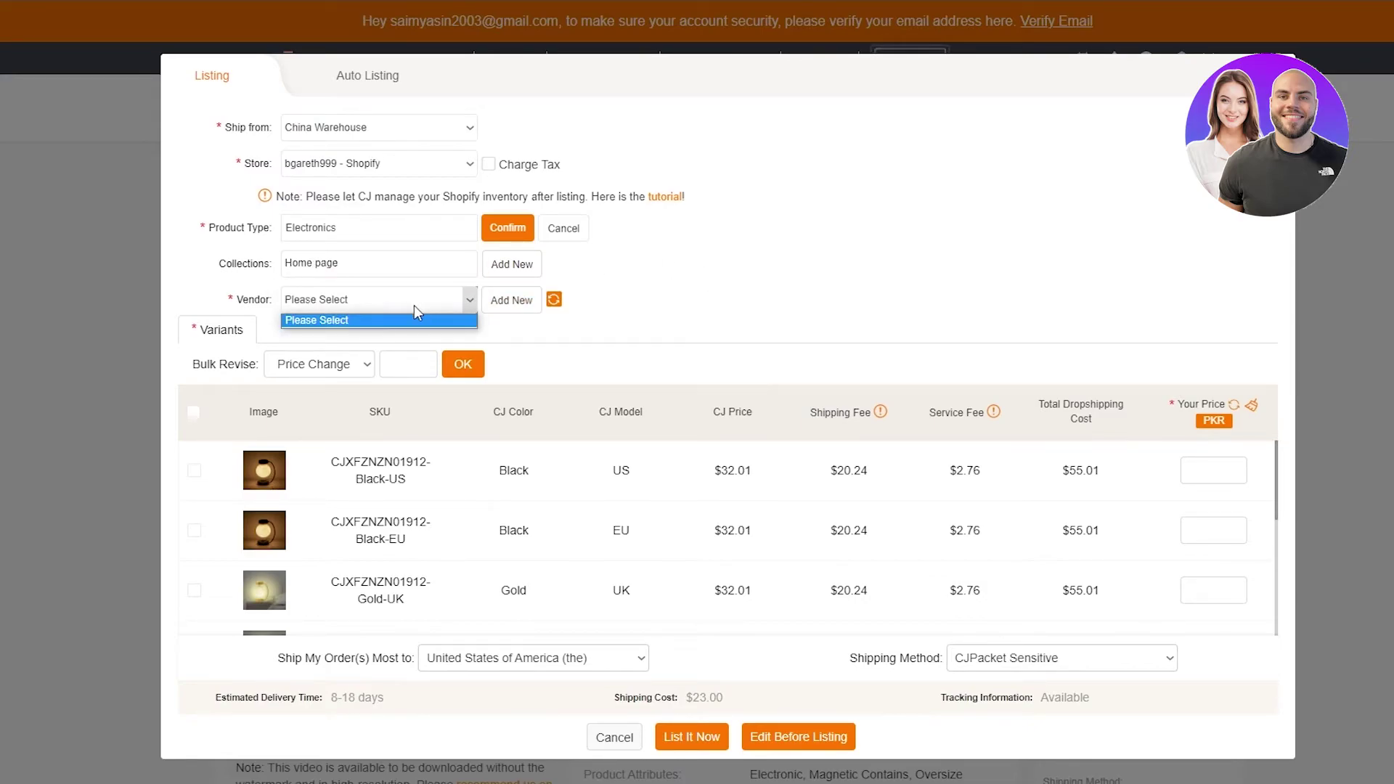
left_click(415, 306)
left_click(554, 300)
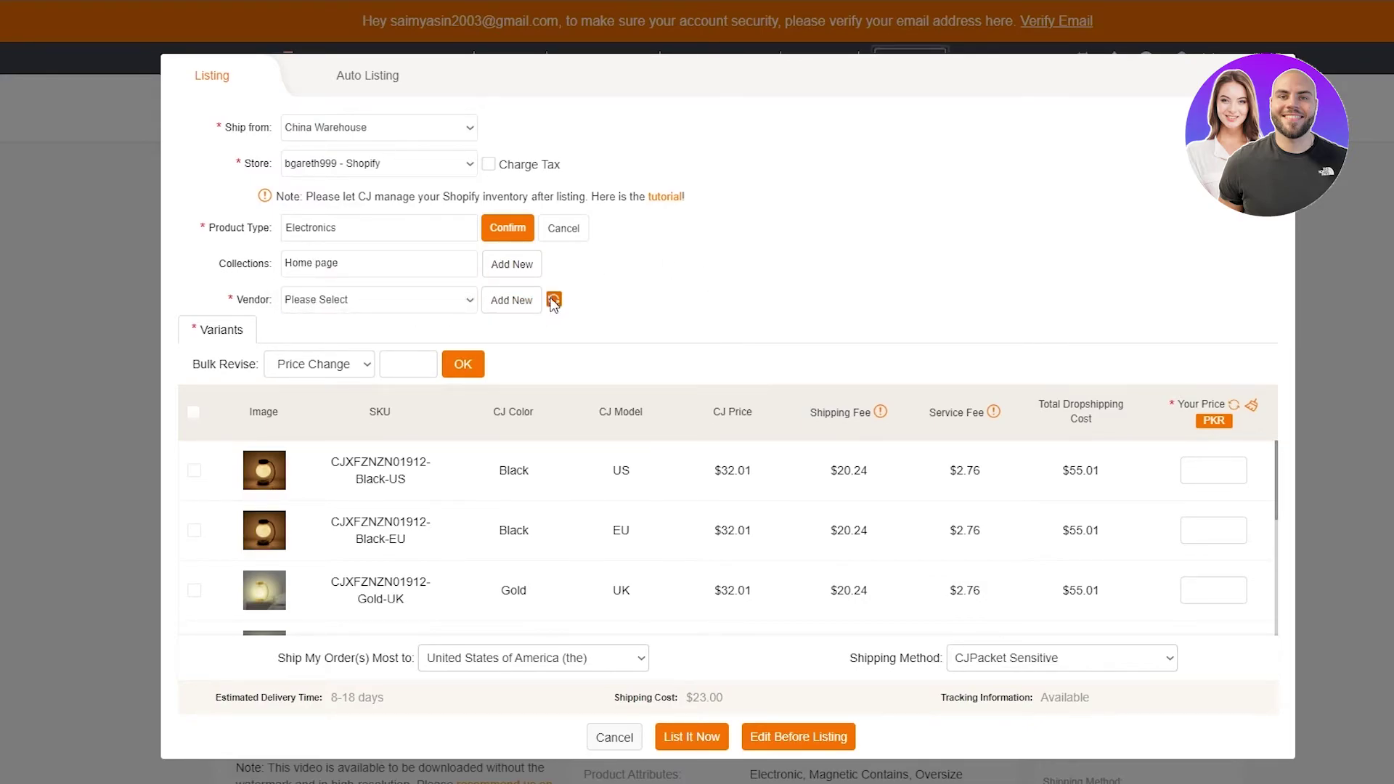
left_click(467, 303)
left_click(467, 303)
left_click(506, 312)
left_click(443, 305)
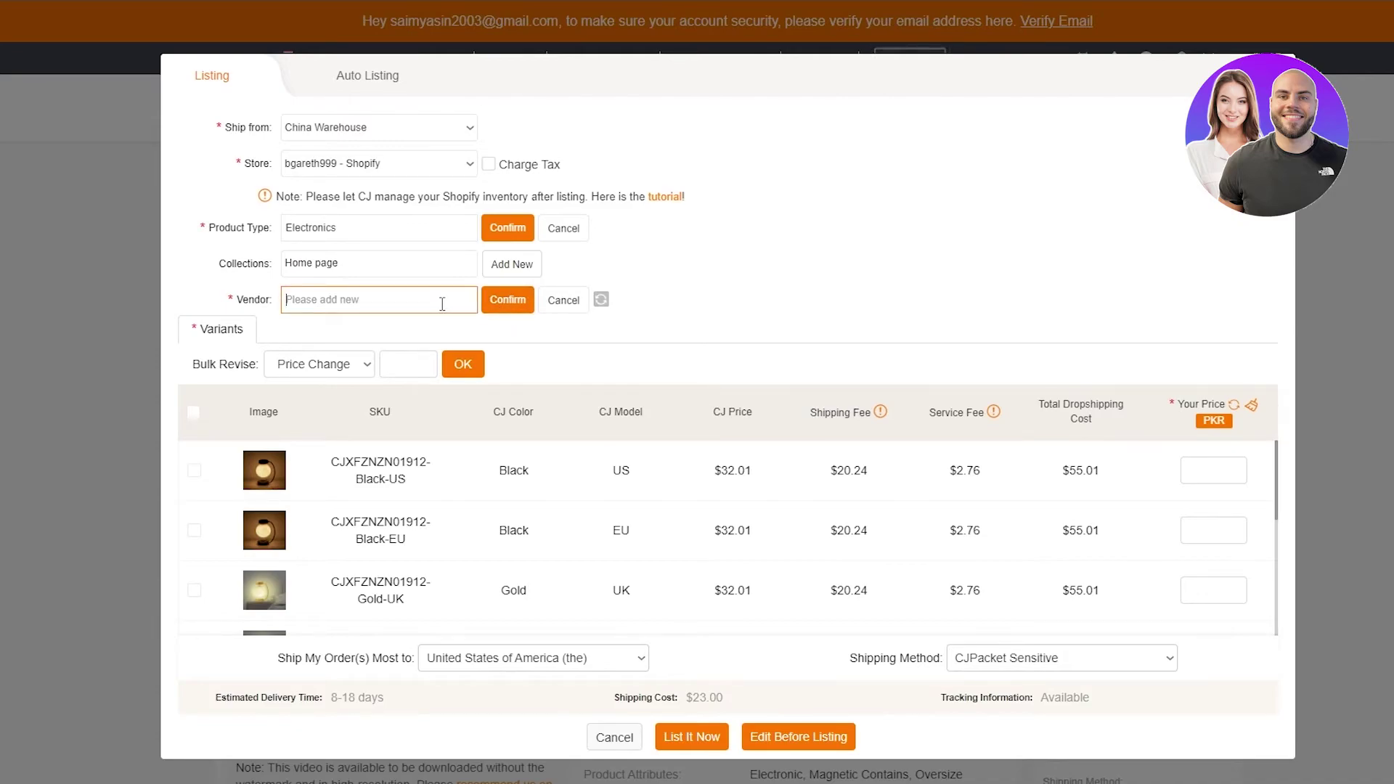
type("Lamp Night")
left_click(672, 265)
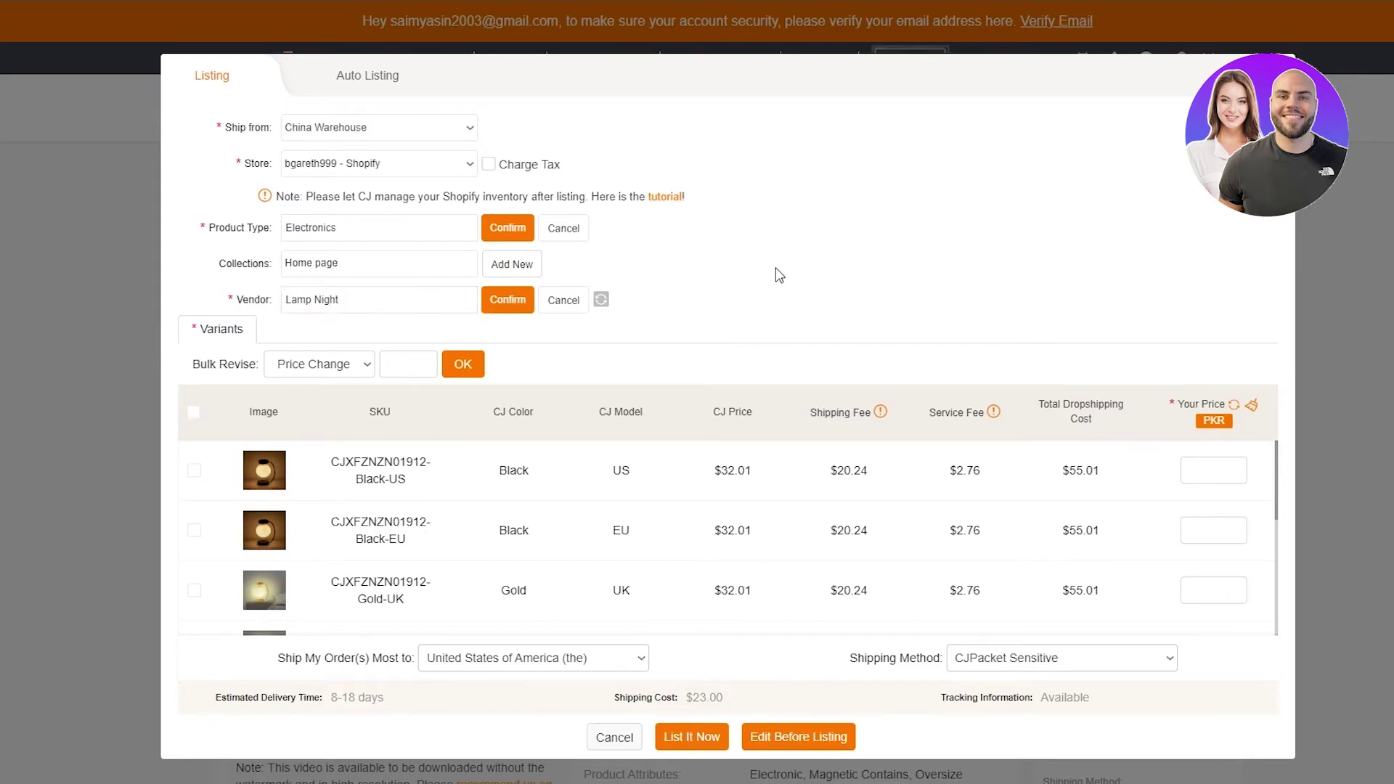
left_click(360, 367)
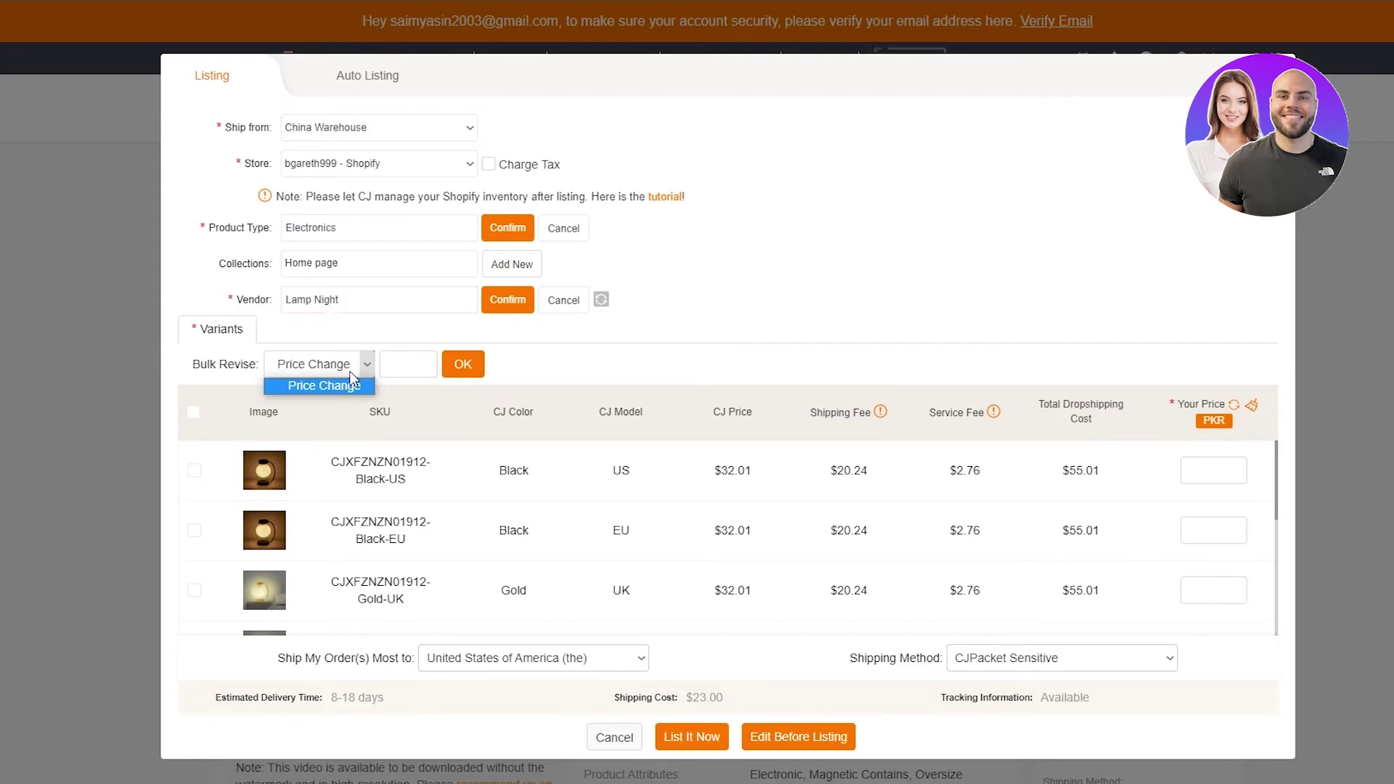
- Keep Price Change for bulk revise and price Black-US at 100000 and Black-EU at 1000000
left_click(356, 382)
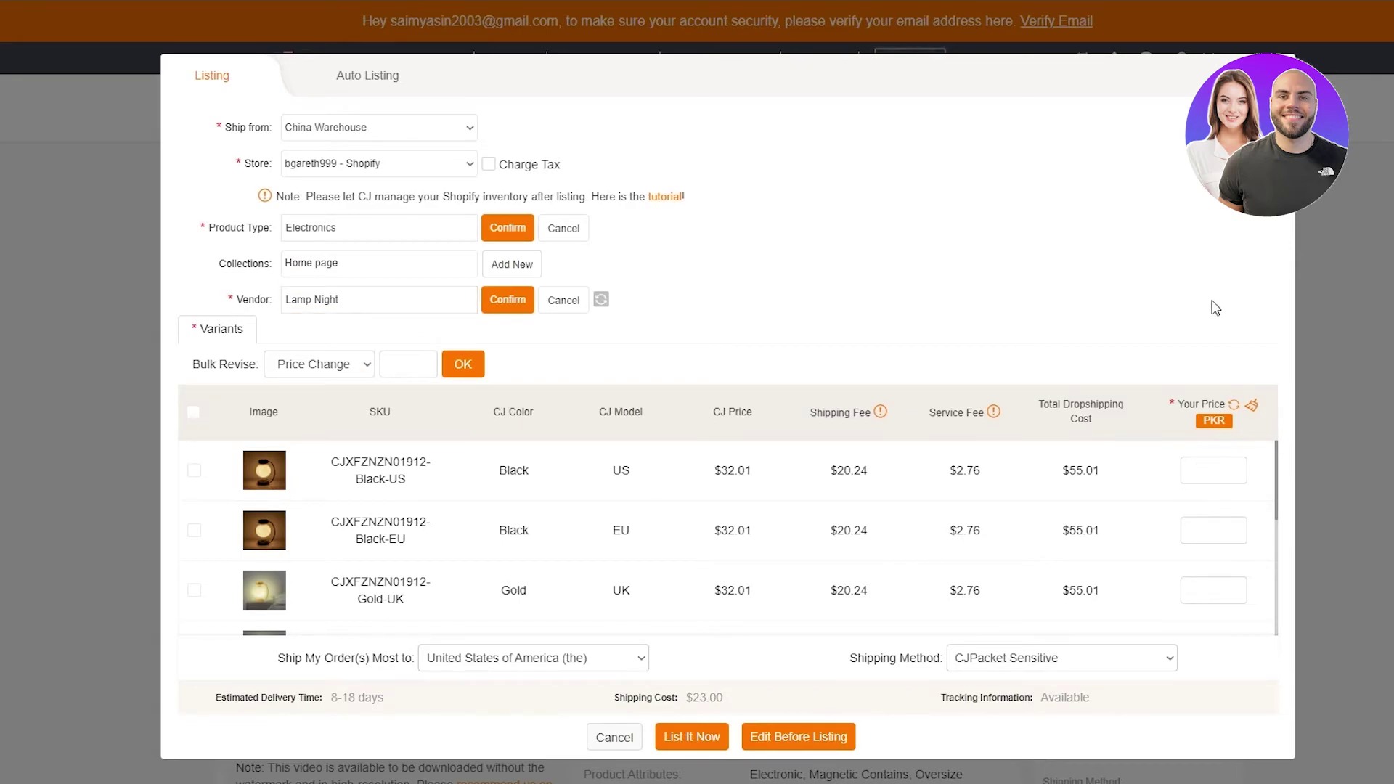
scroll(1191, 519, "down", 3)
scroll(1191, 519, "up", 3)
left_click(1208, 468)
type("100000")
left_click(1211, 528)
type("1000000")
- Paste 1000000 as the price for Black-AU, Gold-AU, Gold-UK, Gold-EU and Gold-US
double_click(1209, 530)
key("ctrl+c")
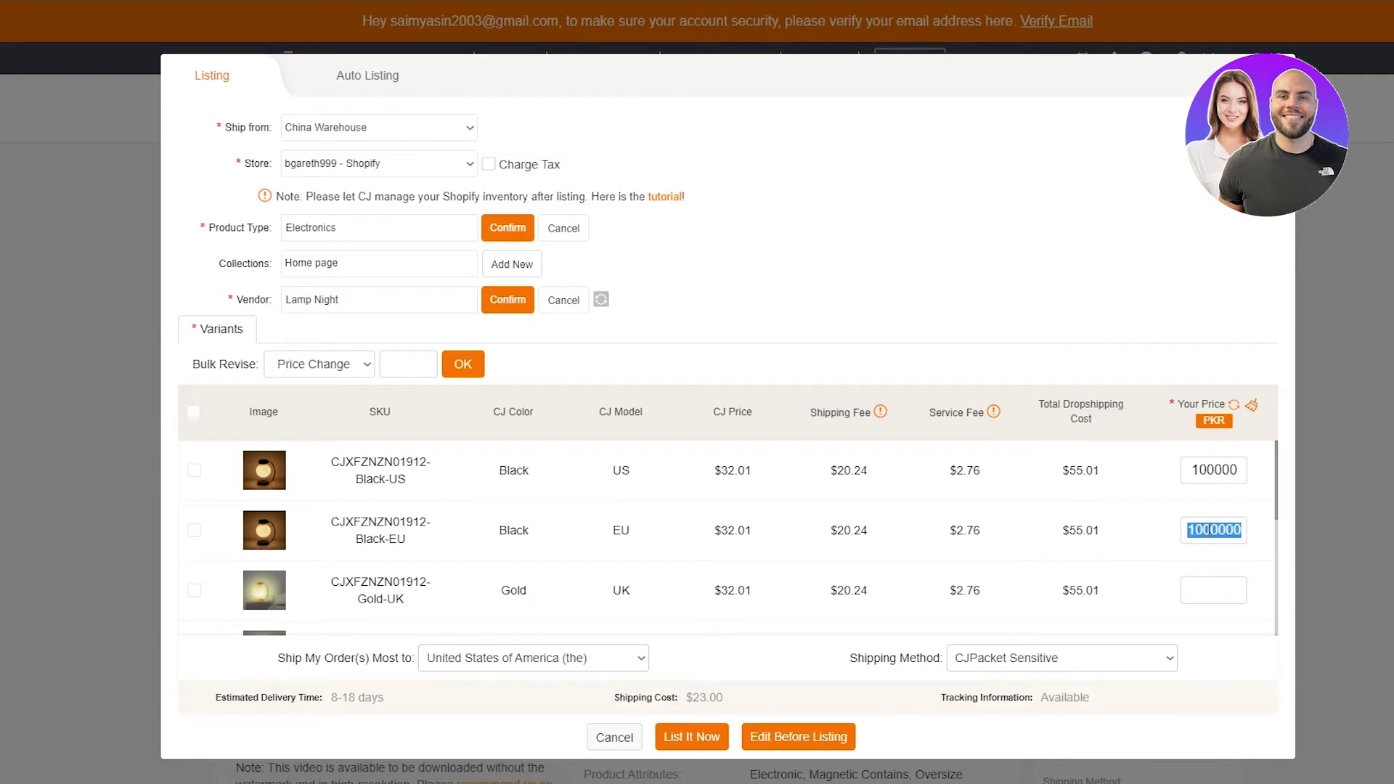
scroll(1211, 534, "down", 3)
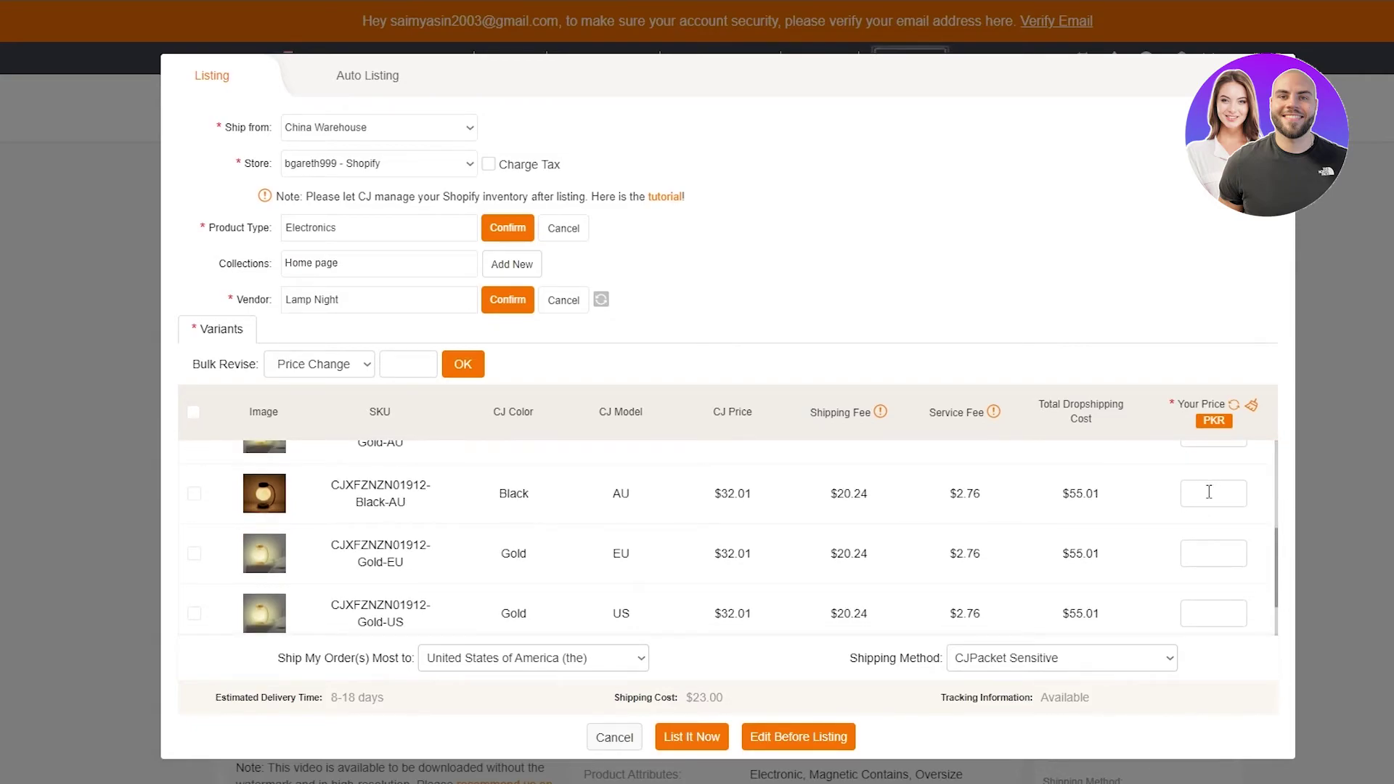
left_click(1209, 492)
key("ctrl+v")
scroll(1210, 491, "up", 1)
left_click(1208, 519)
key("ctrl+v")
scroll(1208, 519, "up", 1)
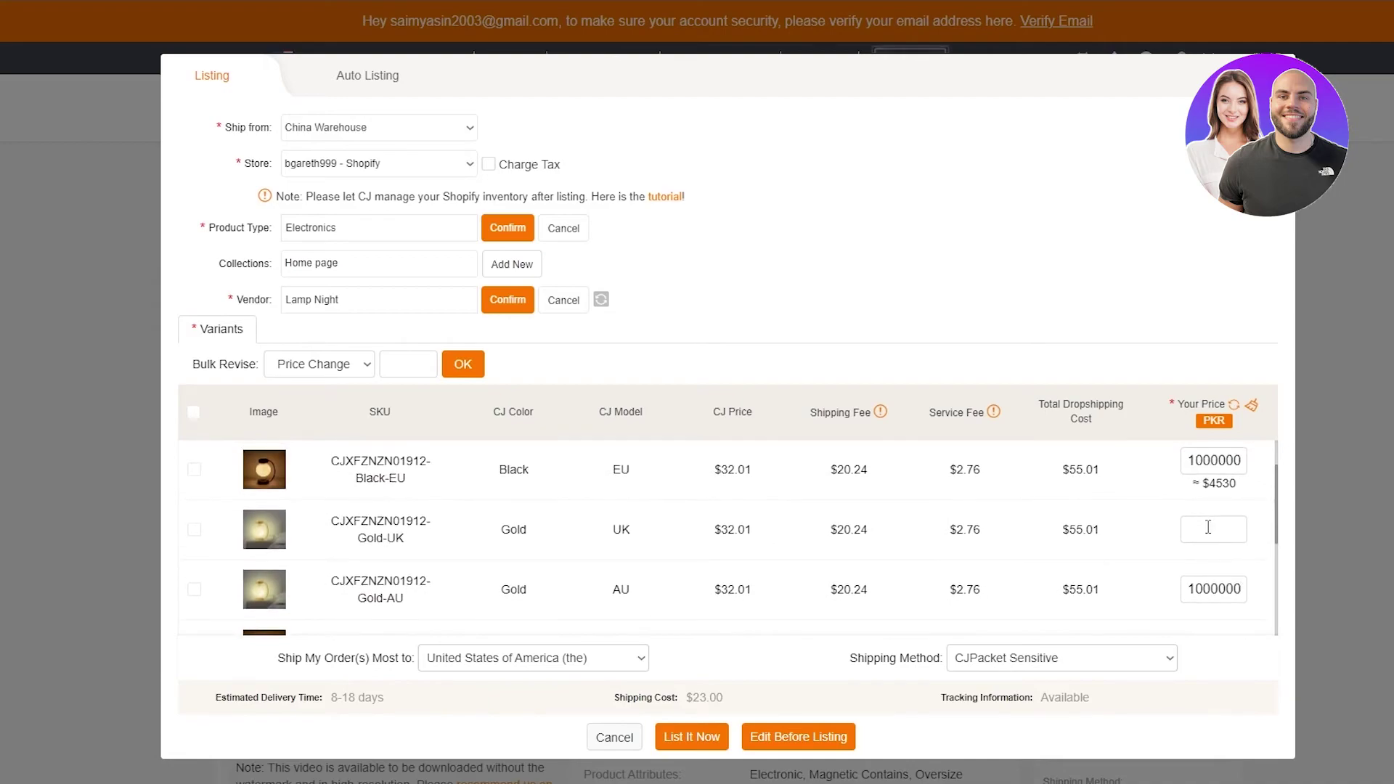
key("ctrl+v")
scroll(1209, 529, "down", 2)
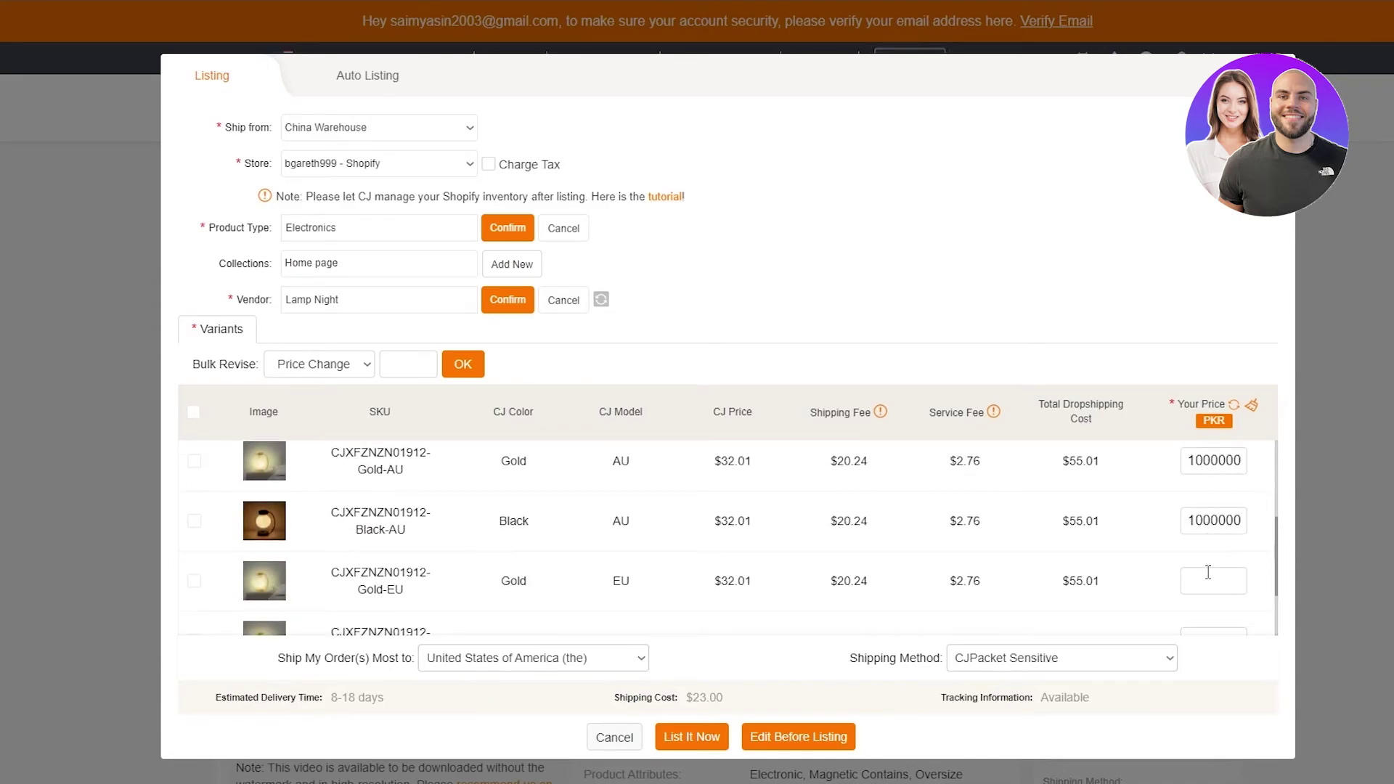
key("ctrl+v")
scroll(1207, 570, "down", 2)
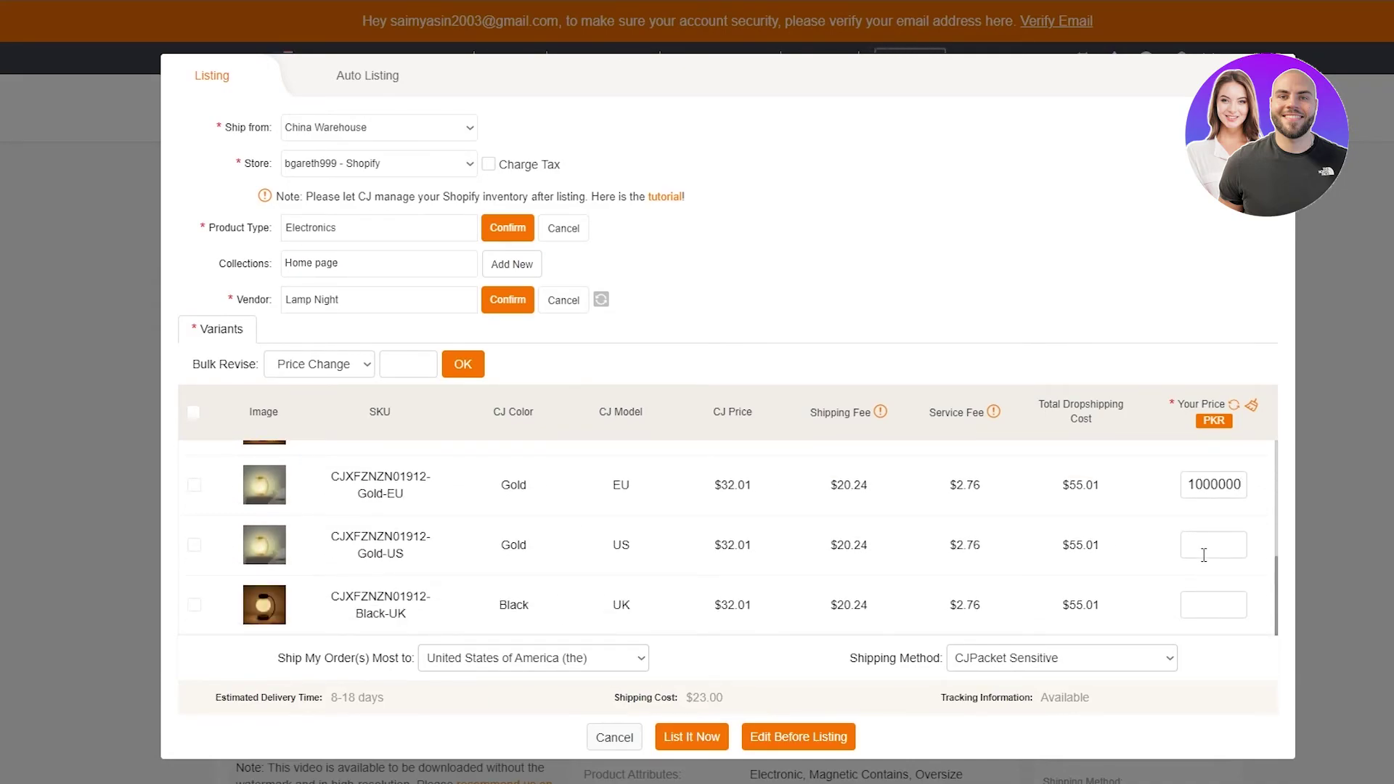
key("ctrl+v")
key("ctrl+v")
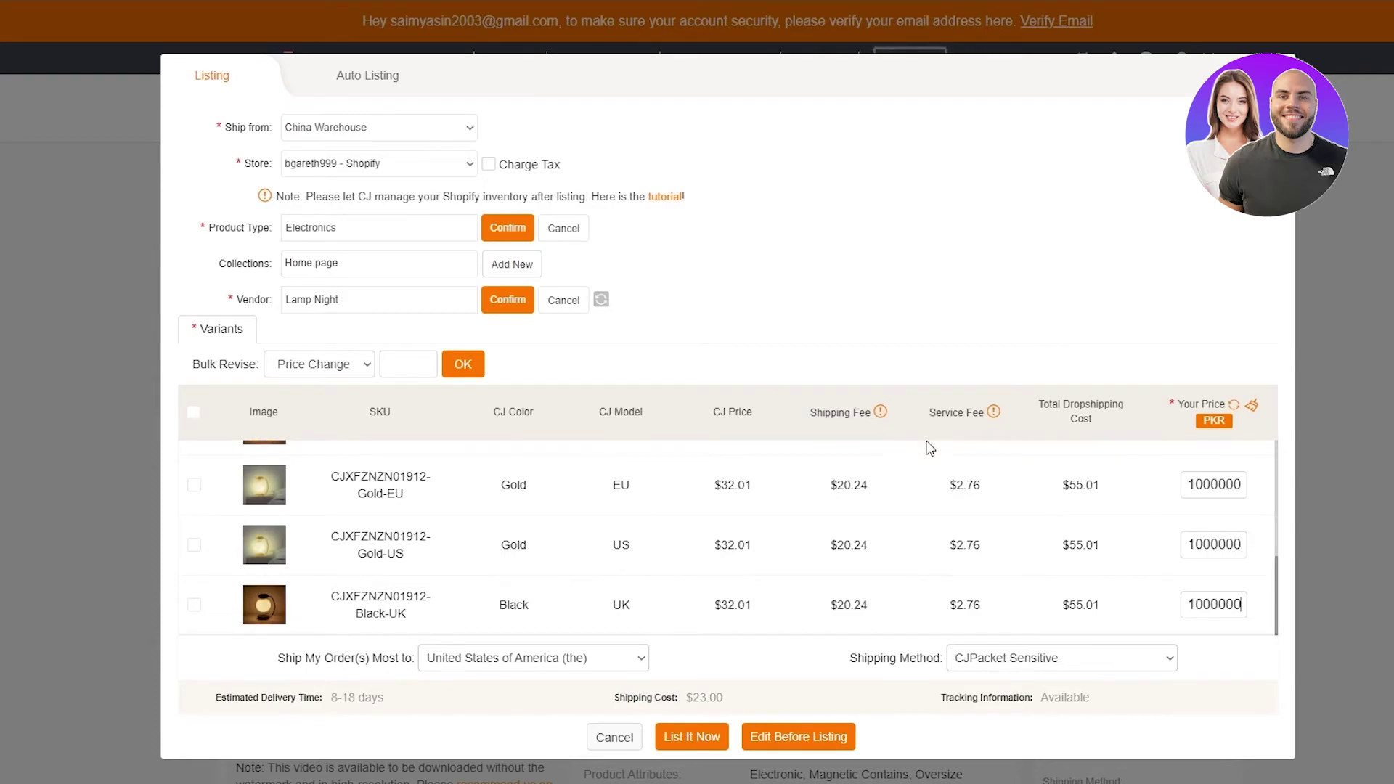
scroll(927, 445, "up", 5)
- Apply a bulk price change of 10000
left_click(395, 366)
type("10000")
left_click(462, 370)
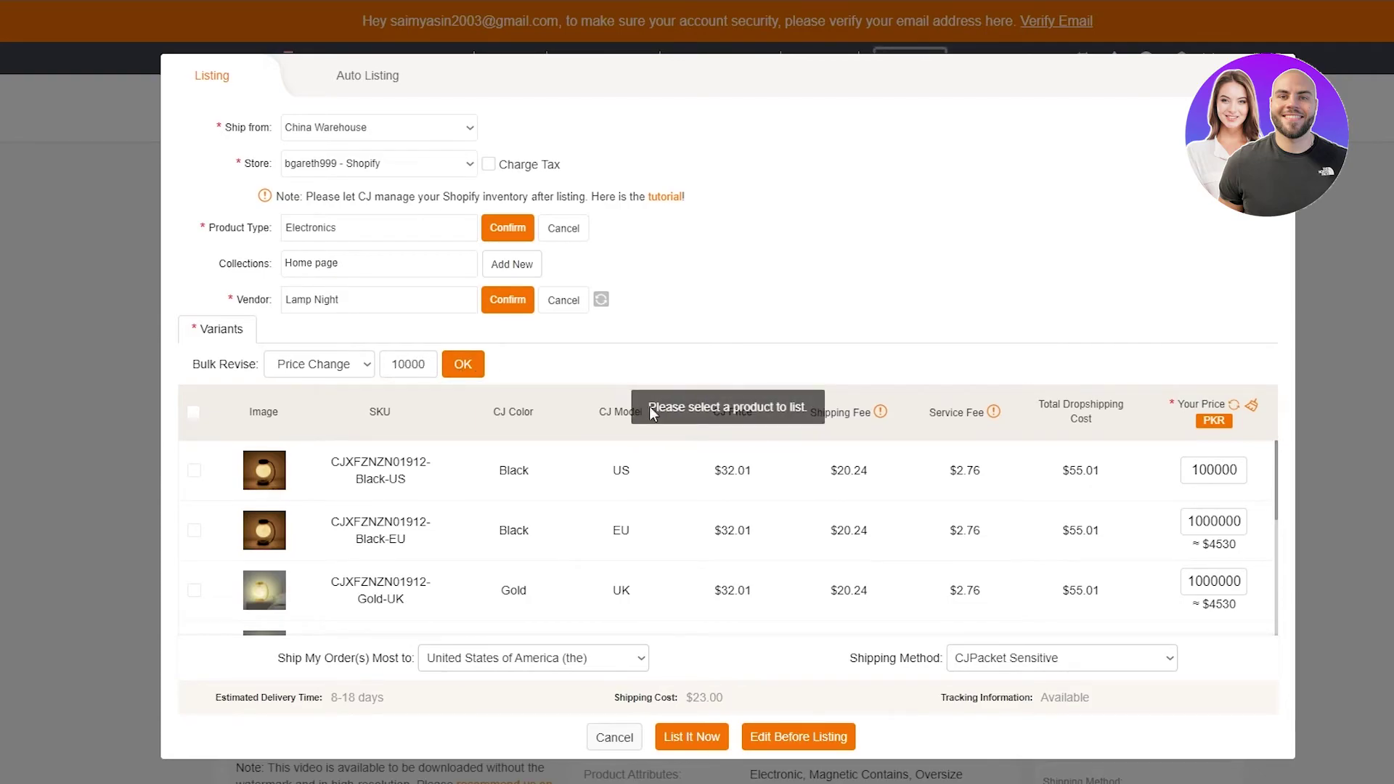
- Keep the United States as the shipping destination country
left_click(694, 748)
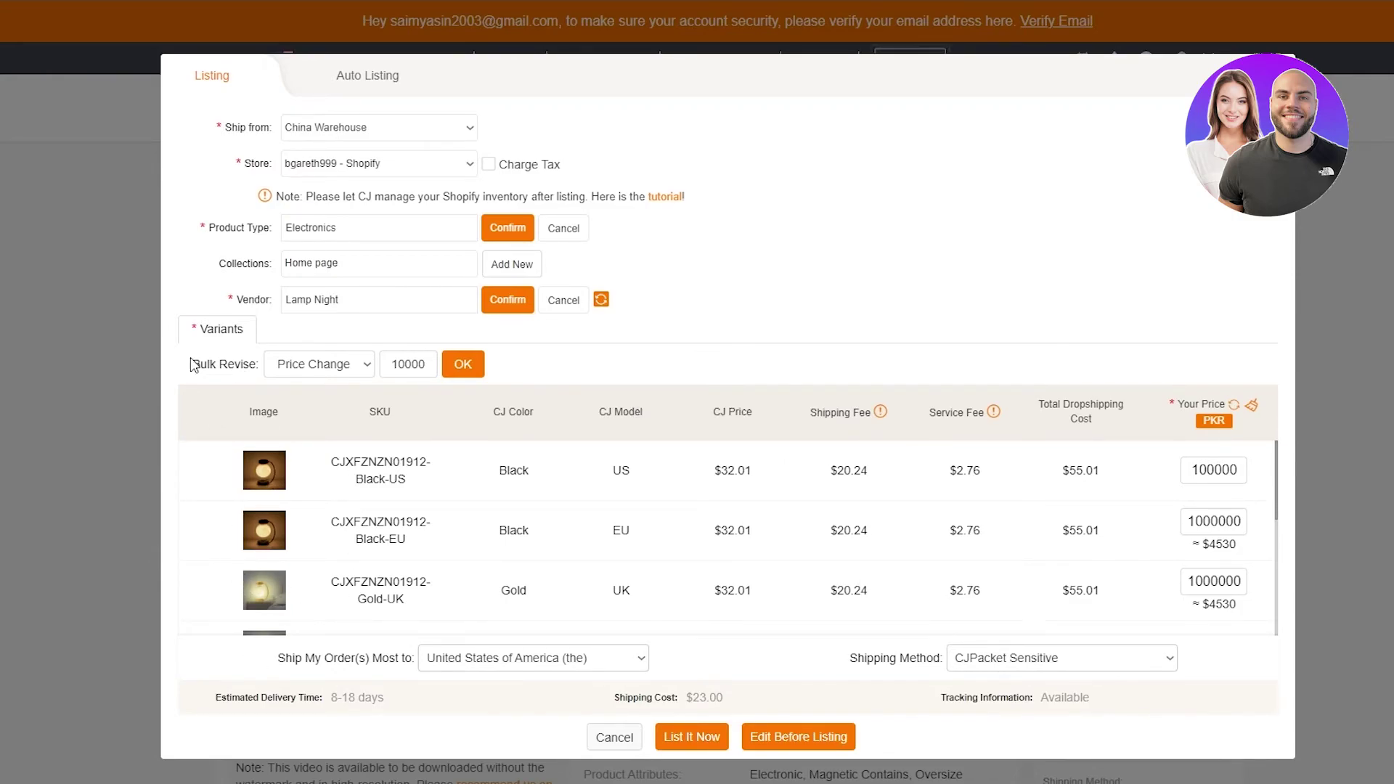
scroll(469, 560, "down", 3)
scroll(468, 561, "up", 3)
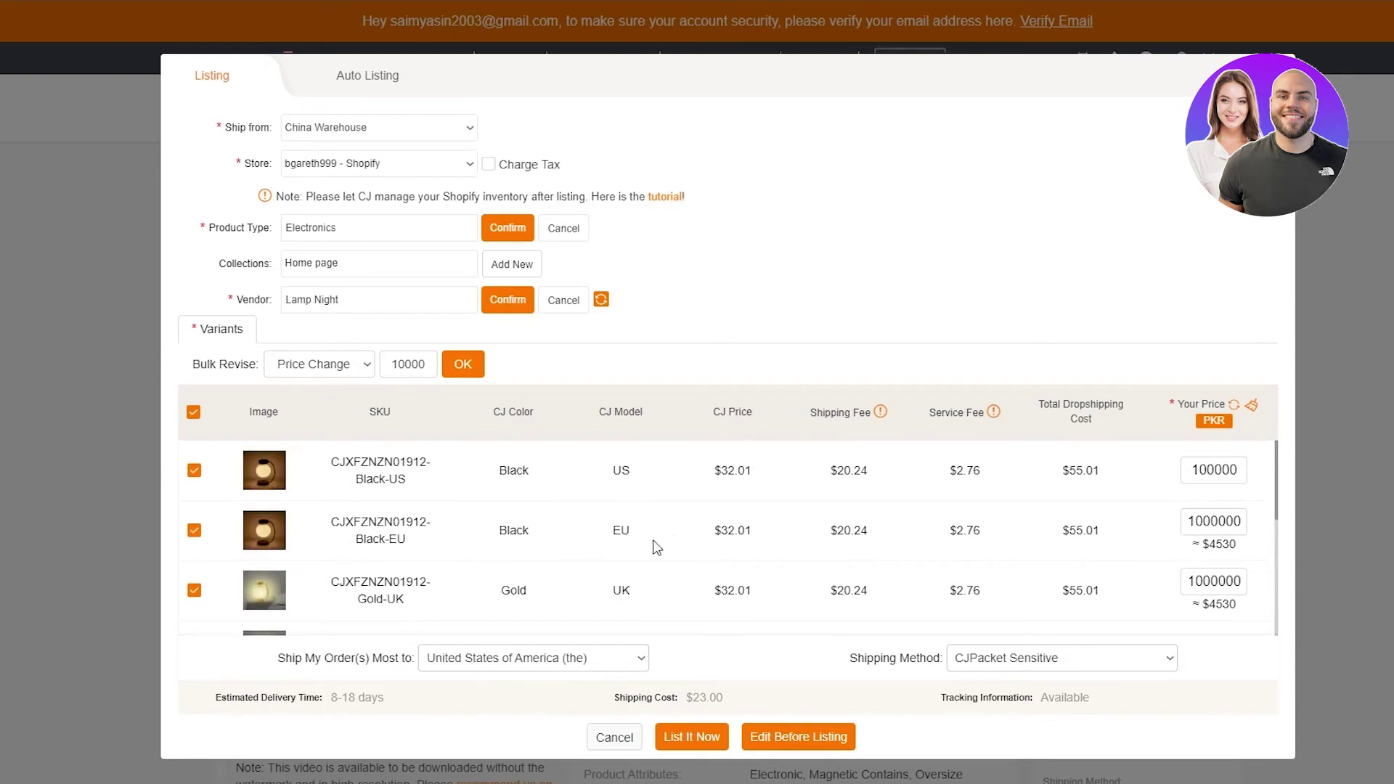
left_click(635, 665)
scroll(552, 436, "down", 2)
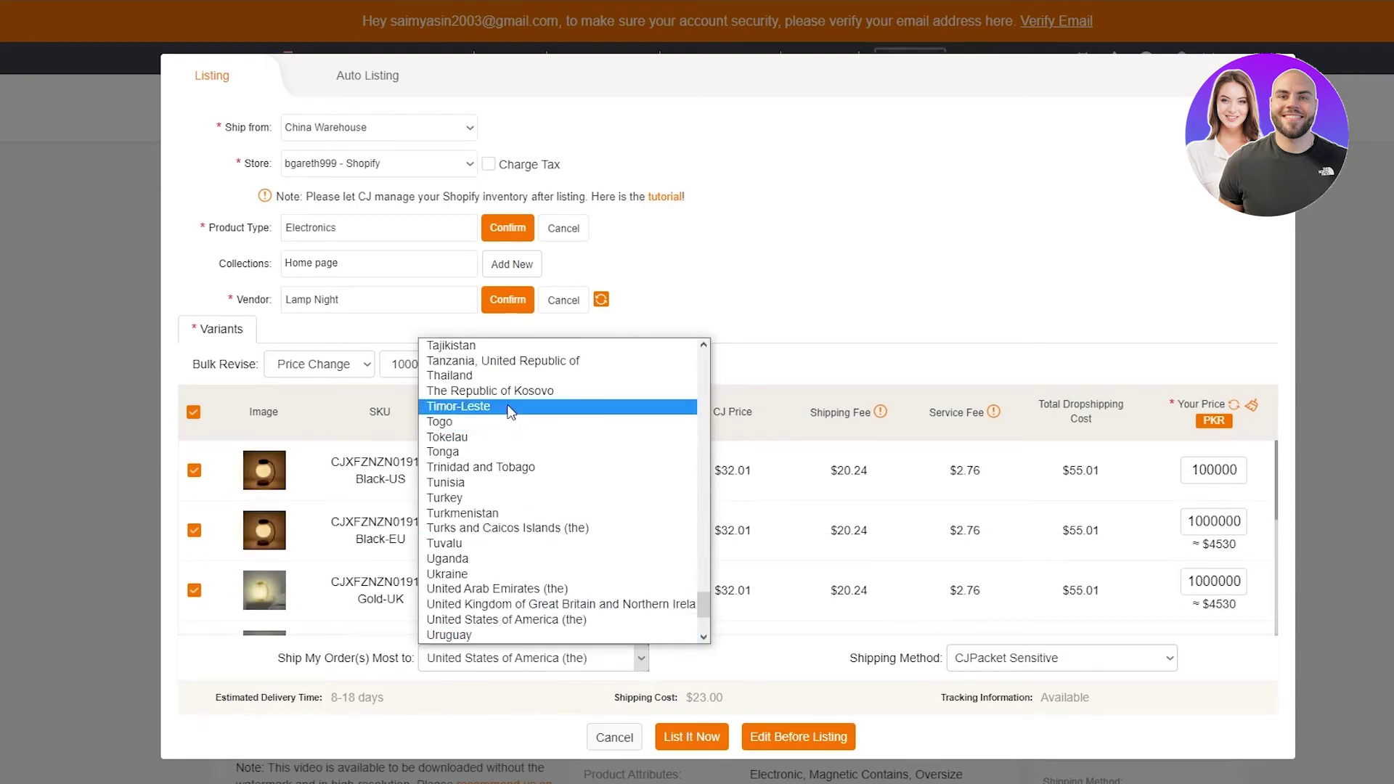
left_click(690, 659)
- Choose CJPacket Sensitive shipping and list the lamp to the Shopify store
left_click(996, 660)
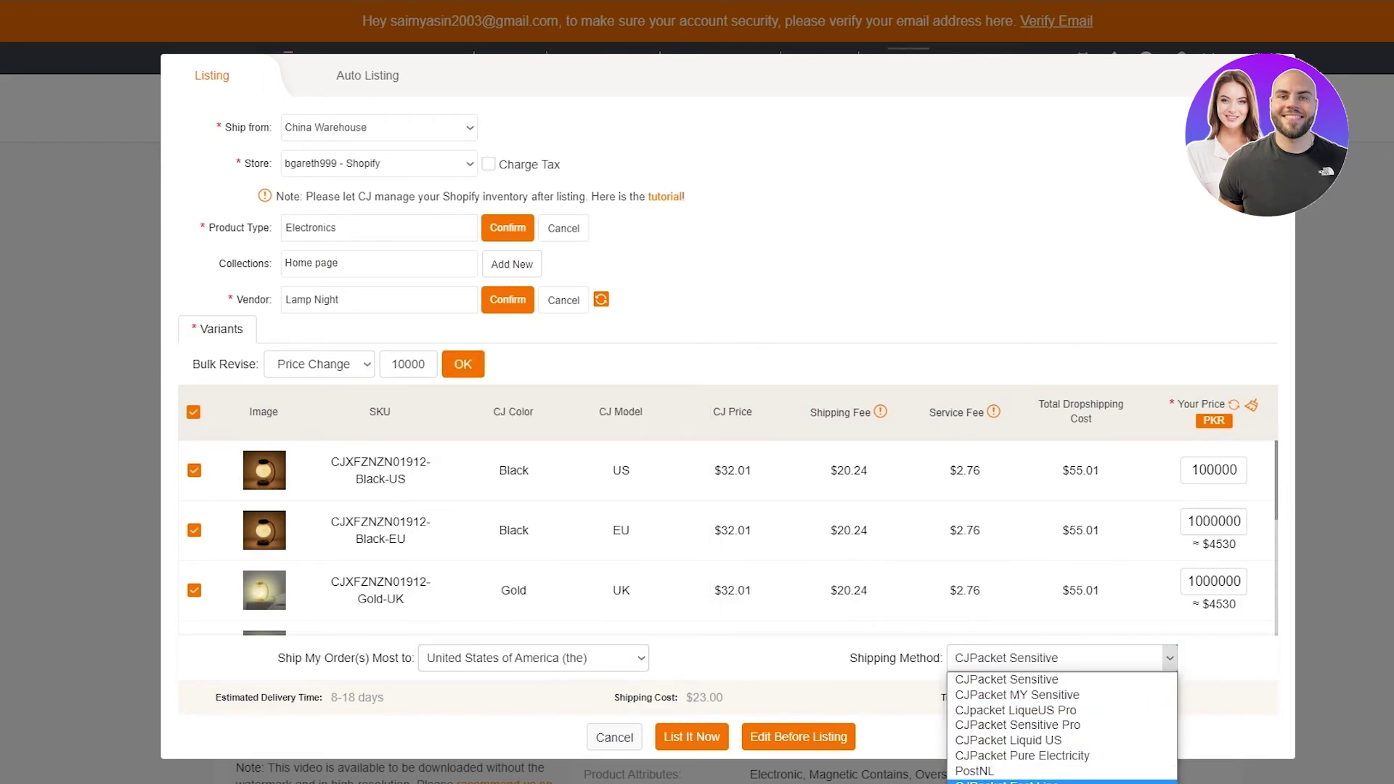
left_click(1053, 695)
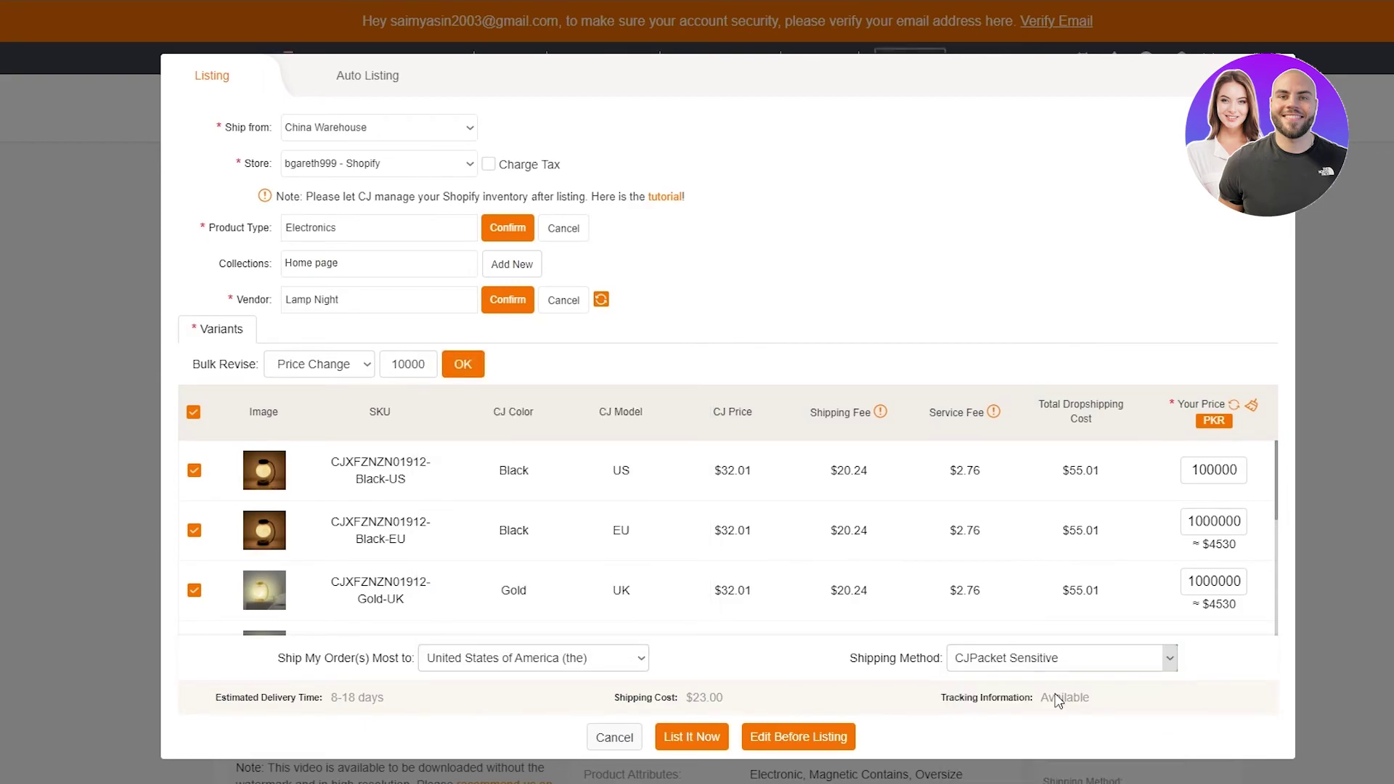
left_click(1086, 666)
left_click(992, 684)
left_click(699, 737)
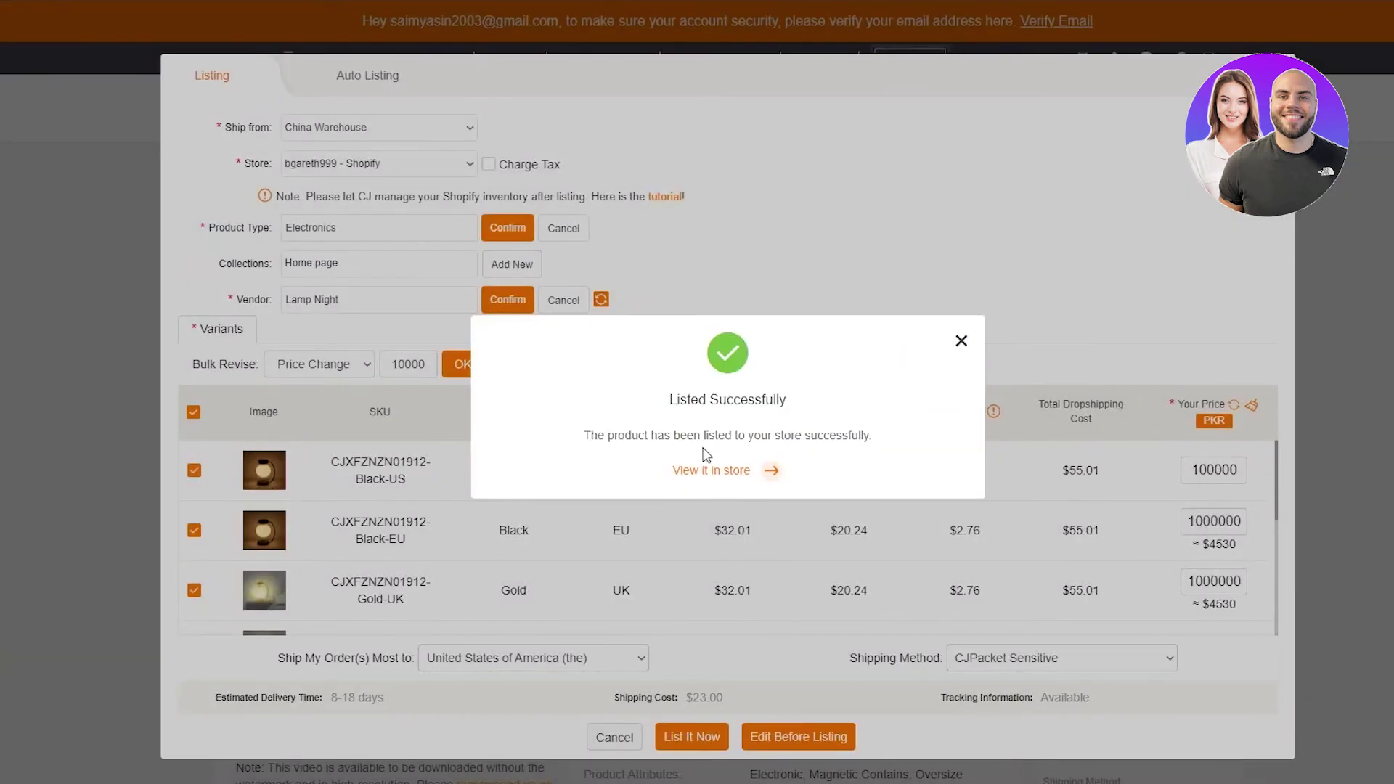
- Open the listed 3D LED Moon Night Light from the Listed Successfully popup in the Shopify admin
left_click(744, 478)
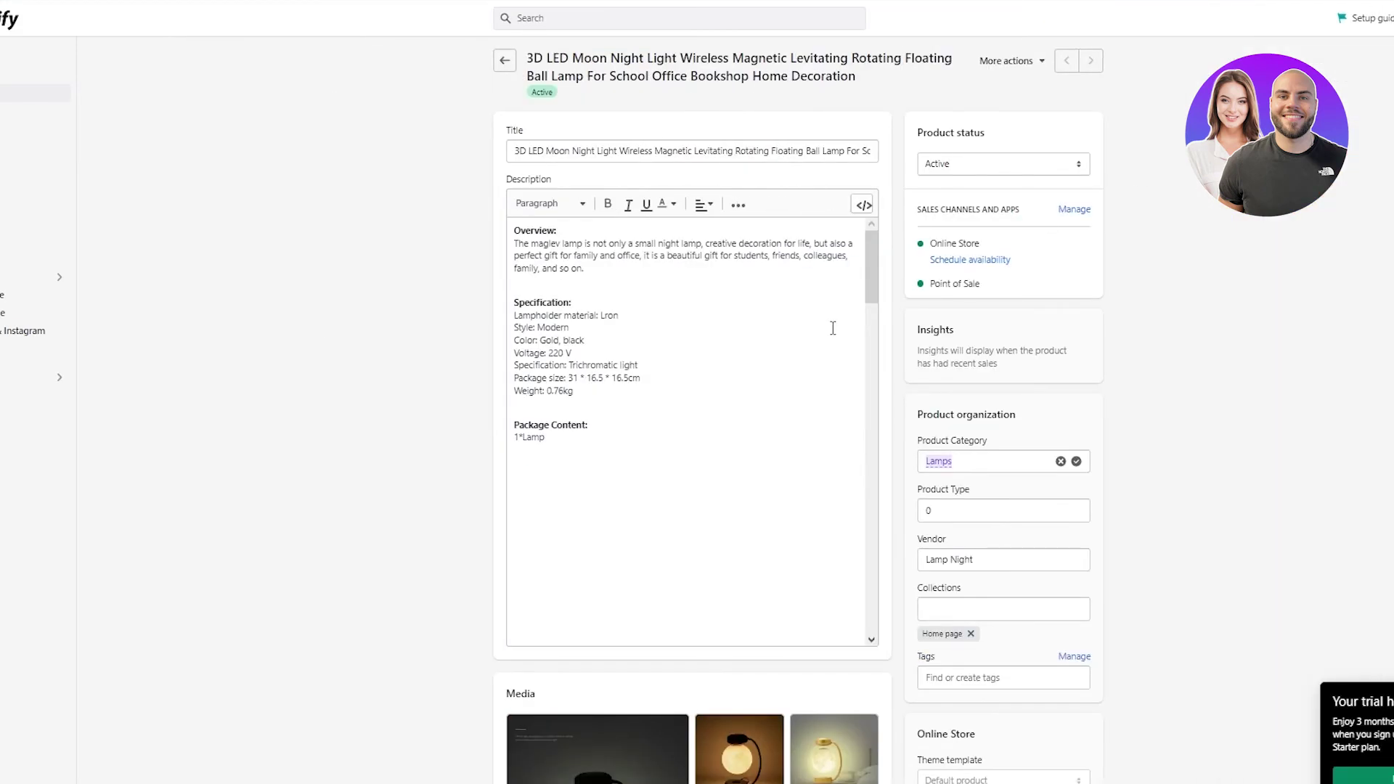
scroll(768, 328, "down", 5)
scroll(603, 432, "up", 5)
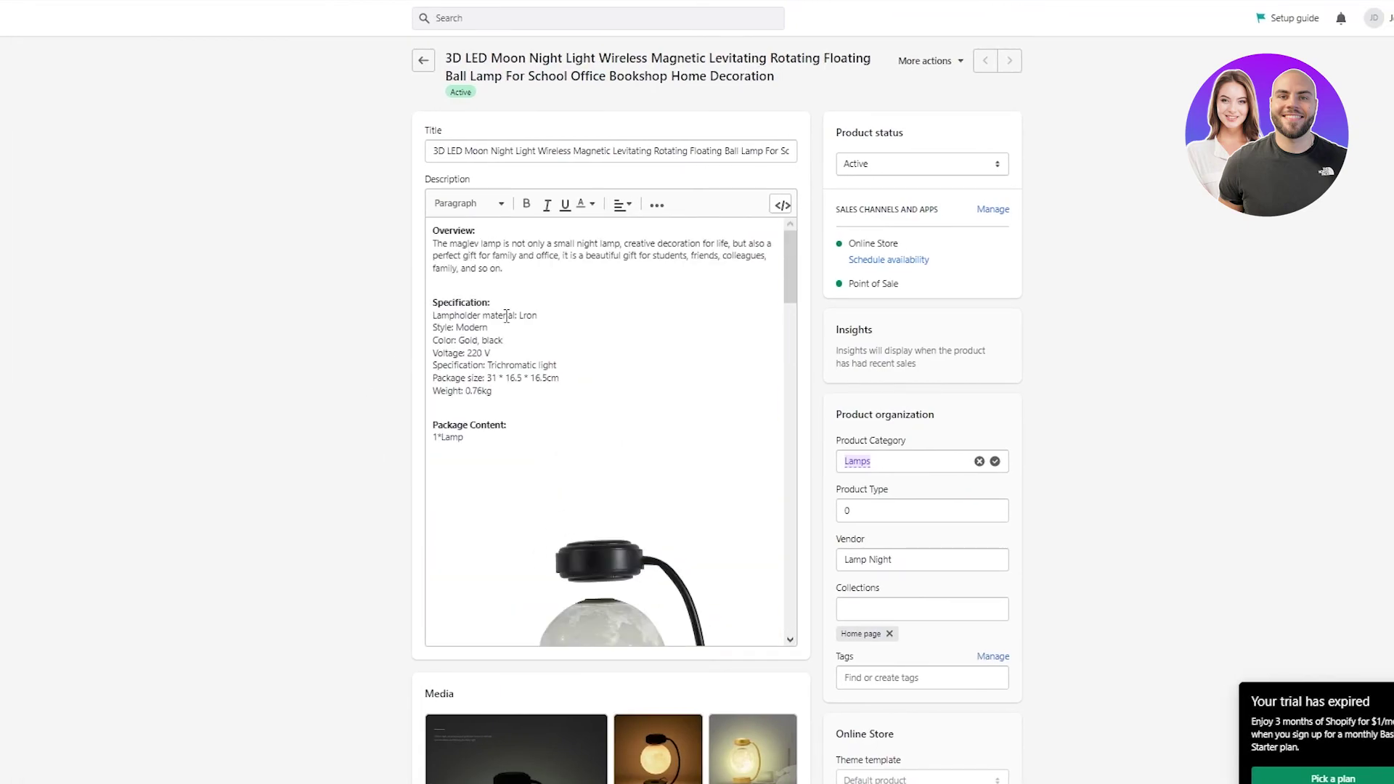
scroll(573, 450, "down", 5)
scroll(610, 433, "down", 8)
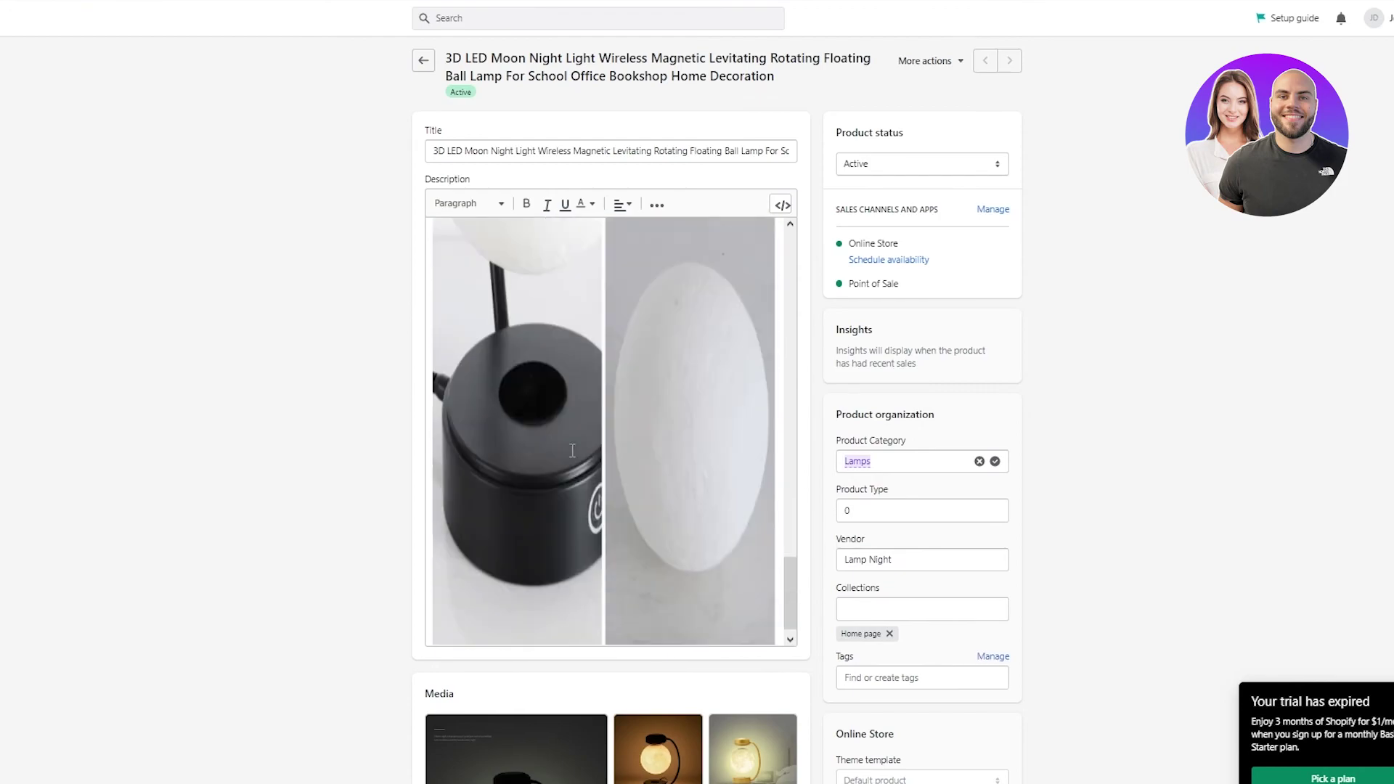
scroll(248, 603, "down", 8)
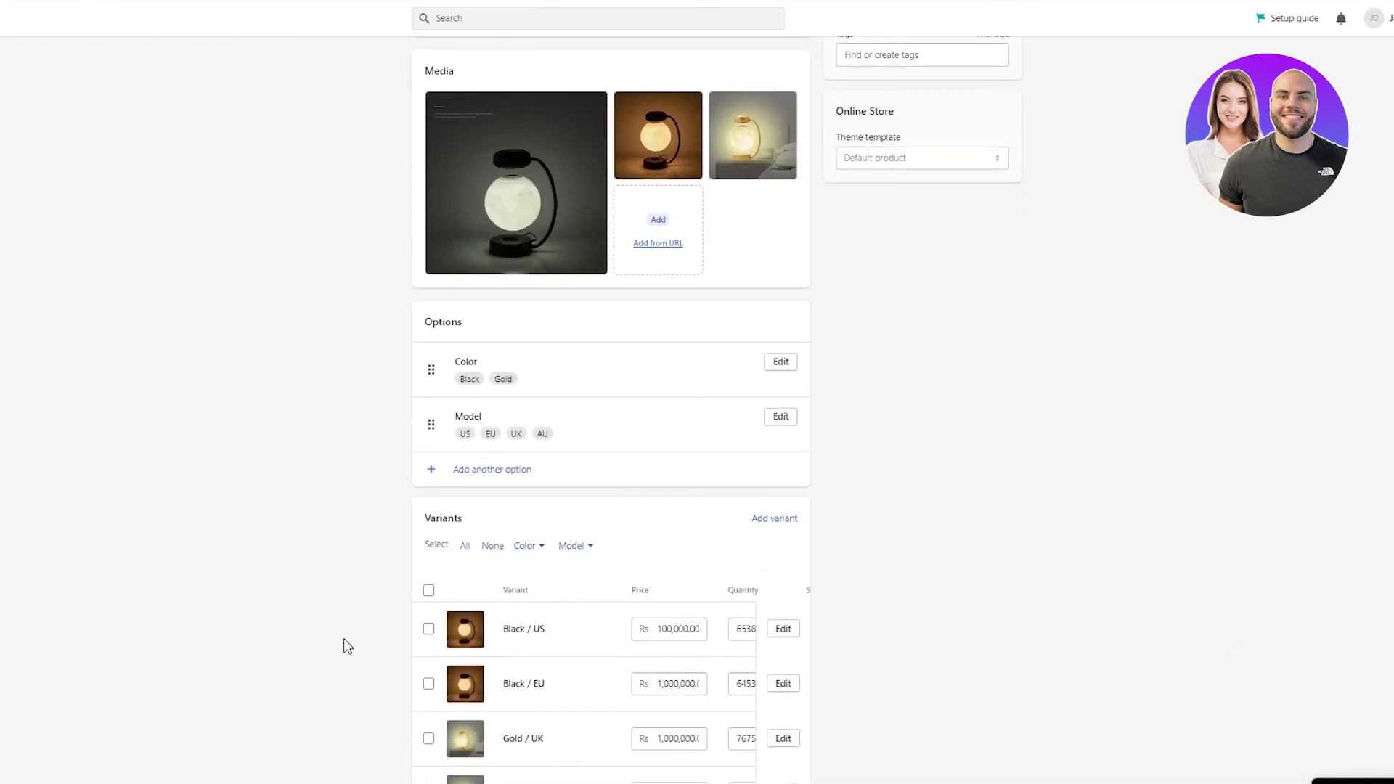
scroll(342, 645, "down", 7)
scroll(346, 645, "up", 1)
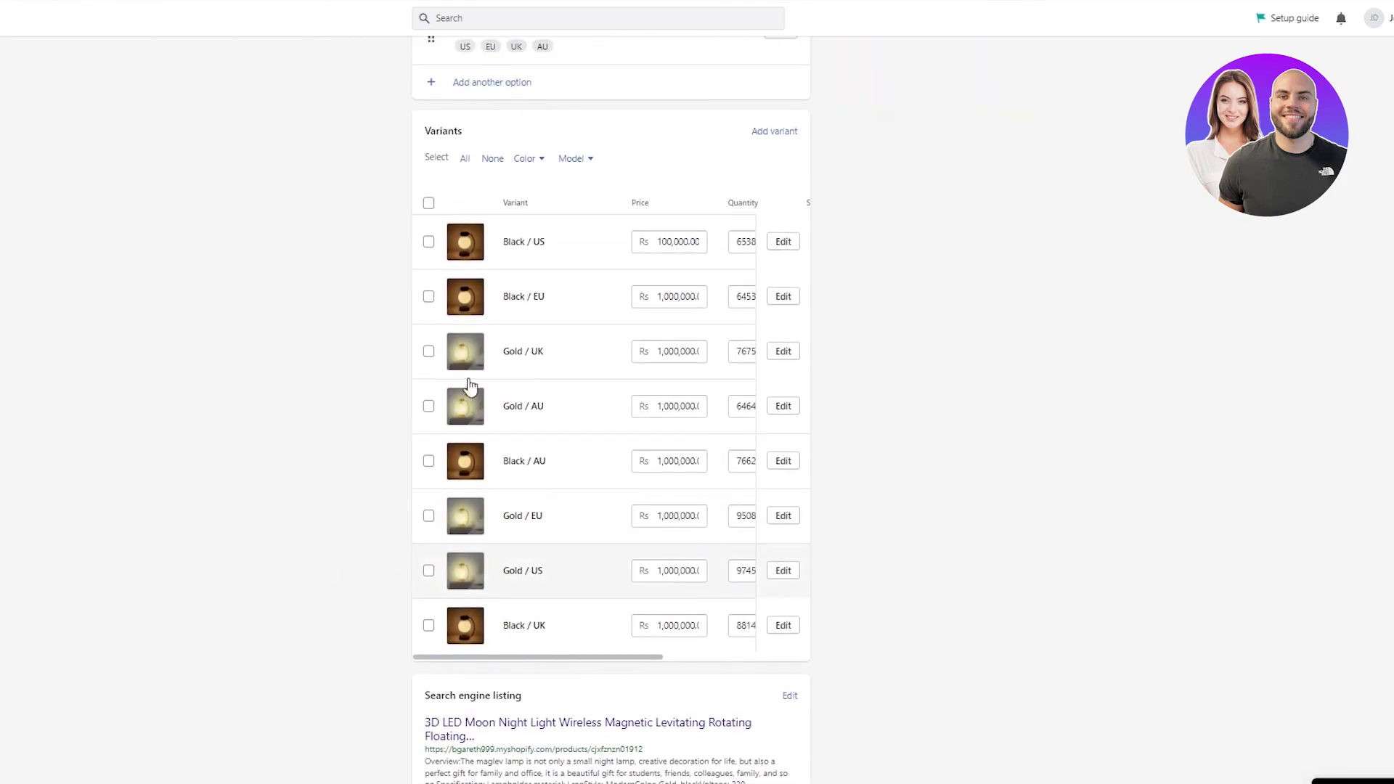
scroll(494, 298, "down", 1)
scroll(505, 322, "up", 2)
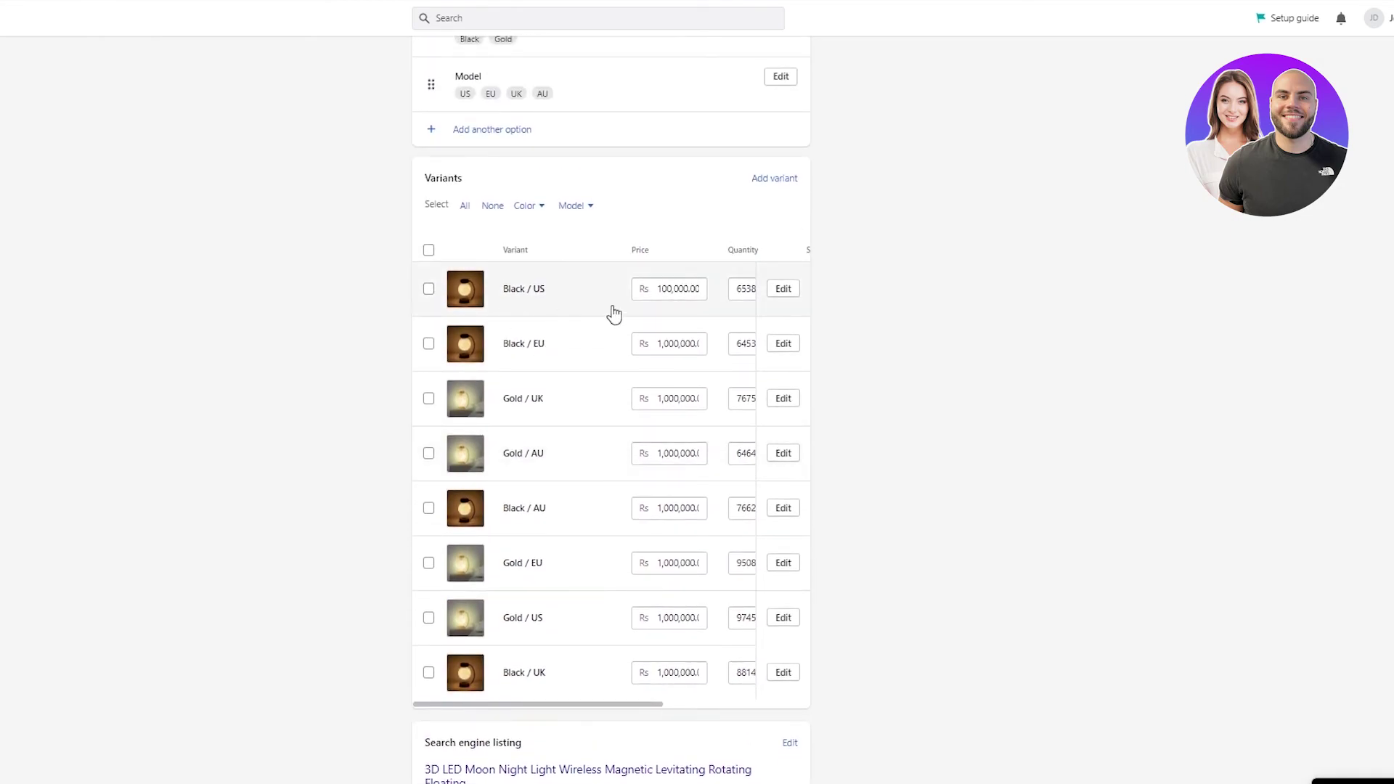
scroll(380, 399, "up", 12)
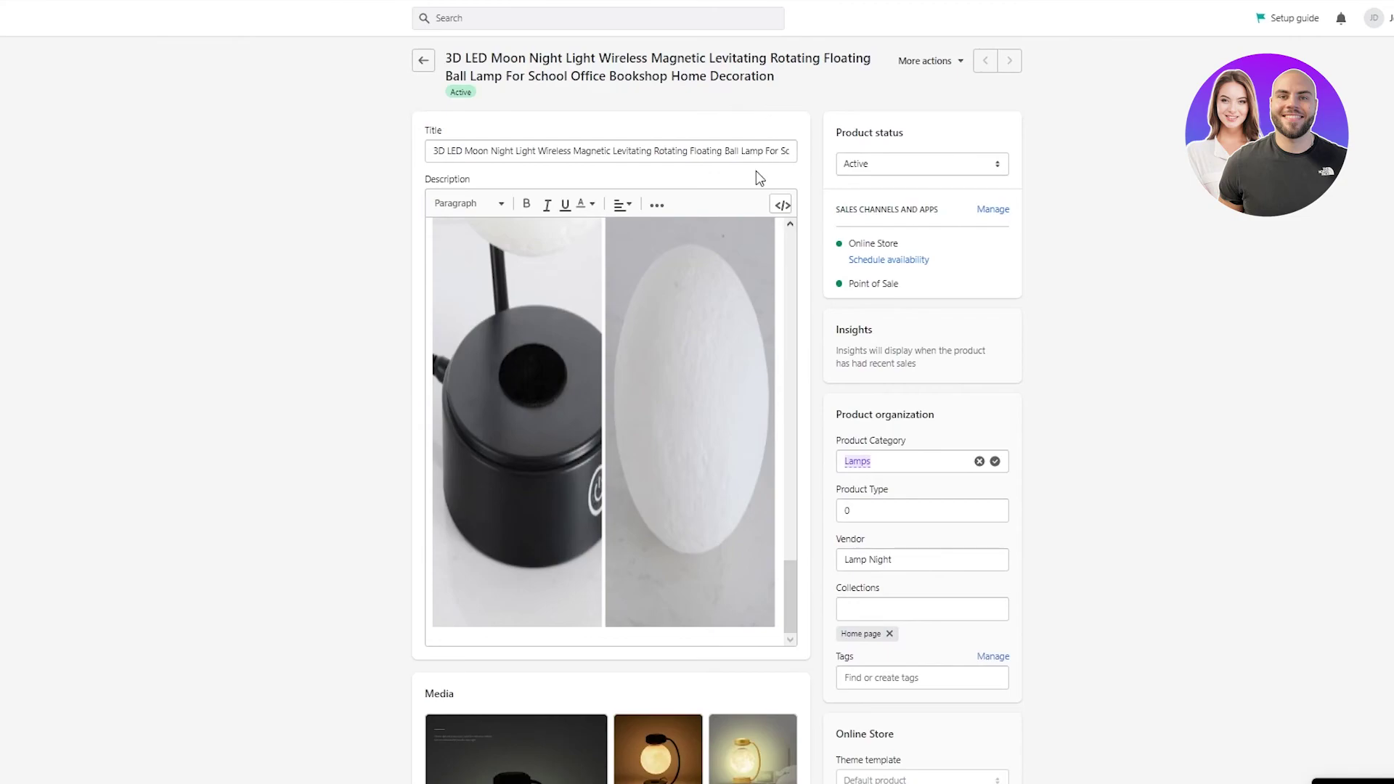
scroll(1086, 261, "down", 8)
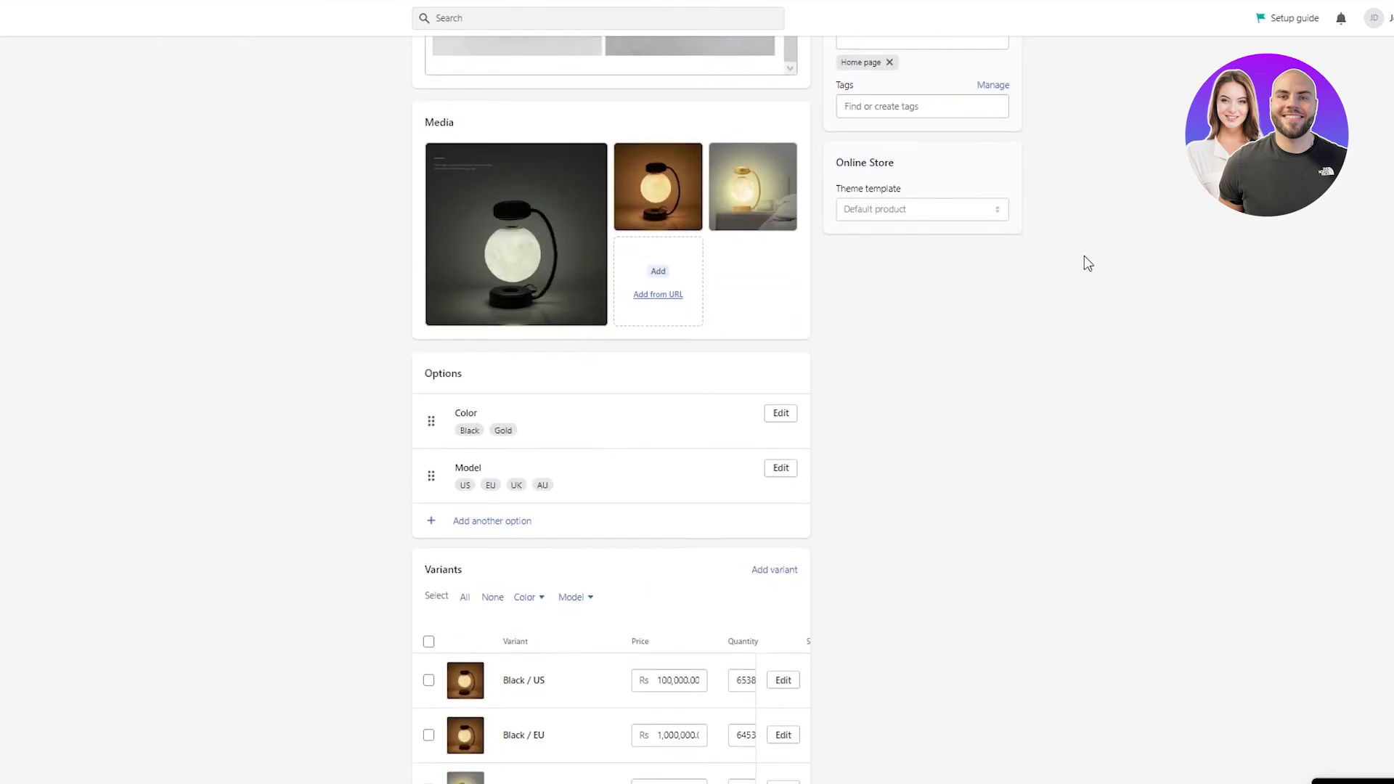